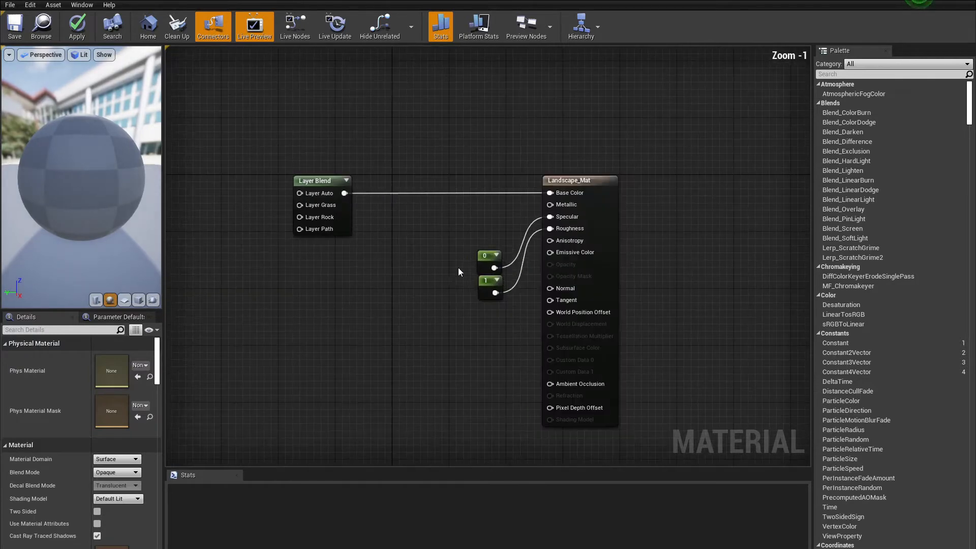
- Delete the two constants feeding Specular and Roughness, and move the Layer Blend node closer to the Landscape_Mat output node
{"action": "left_click_drag", "start_coordinate": [466, 224], "coordinate": [494, 320]}
{"action": "key", "text": "Delete"}
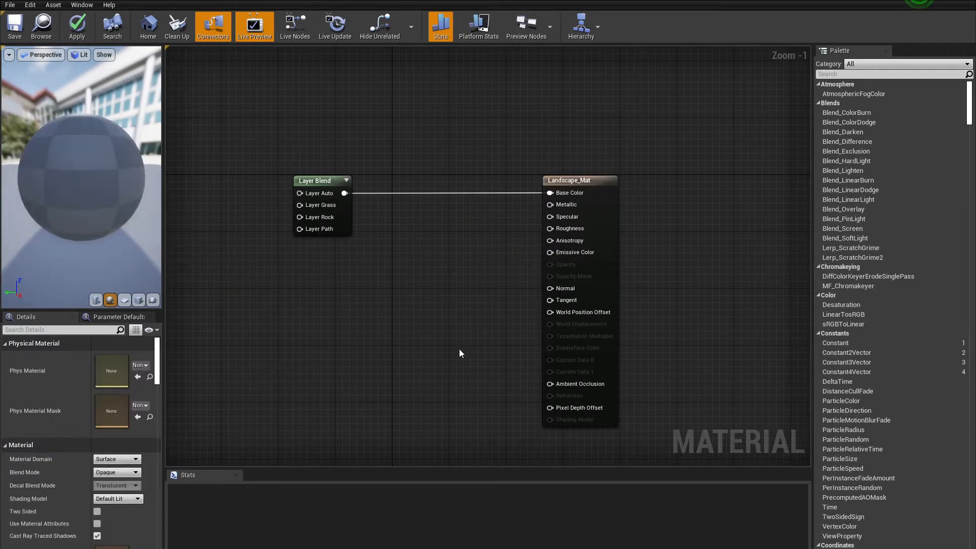
{"action": "right_click_drag", "start_coordinate": [417, 294], "coordinate": [493, 288]}
{"action": "left_click_drag", "start_coordinate": [390, 186], "coordinate": [503, 186]}
{"action": "left_click", "coordinate": [285, 289]}
{"action": "right_click_drag", "start_coordinate": [286, 290], "coordinate": [489, 260]}
{"action": "scroll", "coordinate": [418, 276], "scroll_direction": "down", "scroll_amount": 1}
{"action": "right_click_drag", "start_coordinate": [418, 276], "coordinate": [404, 300]}
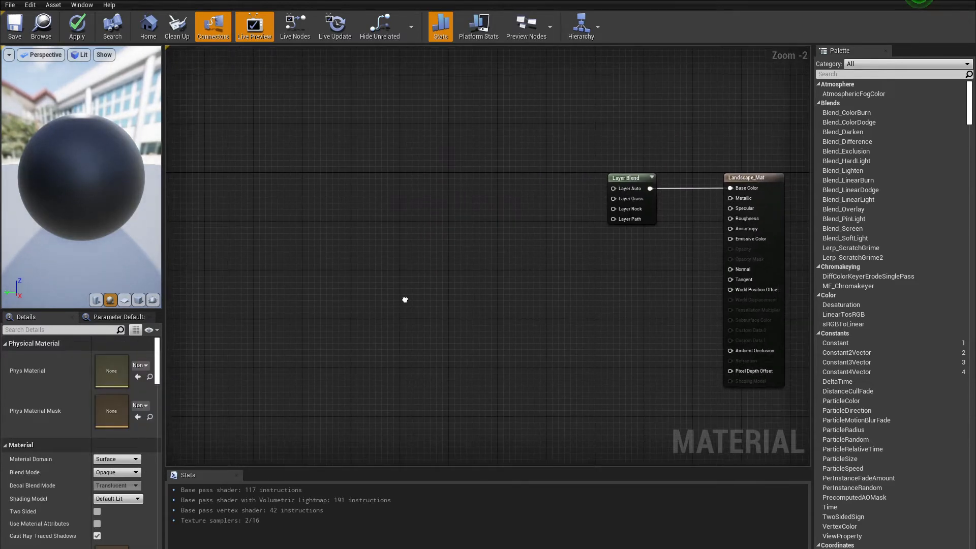
- Add two Constant3Vector nodes stacked one above the other, well to the left of the Layer Blend node
{"action": "right_click", "coordinate": [345, 204]}
{"action": "left_click", "coordinate": [336, 201]}
{"action": "left_click", "coordinate": [301, 144]}
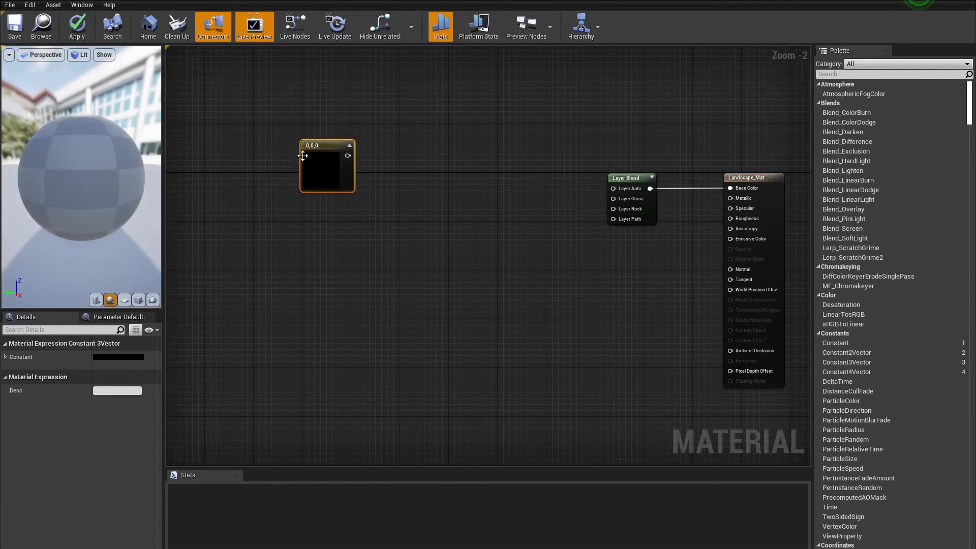
{"action": "left_click", "coordinate": [302, 204]}
{"action": "left_click_drag", "start_coordinate": [320, 203], "coordinate": [318, 199]}
- Set the upper Constant3Vector's colour to dark blue (0, 0.0432, 0.312)
{"action": "left_click", "coordinate": [327, 165]}
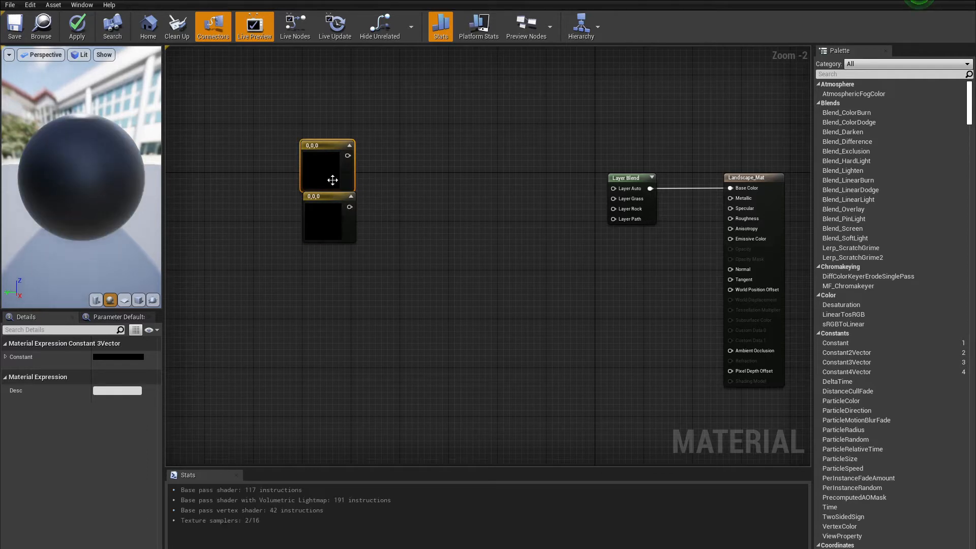
{"action": "double_click", "coordinate": [328, 174]}
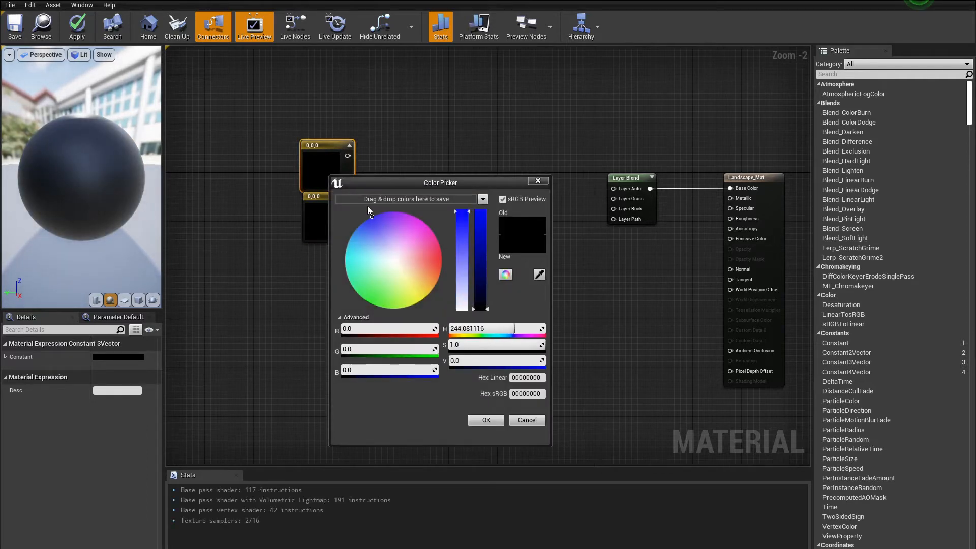
{"action": "left_click_drag", "start_coordinate": [479, 269], "coordinate": [479, 275]}
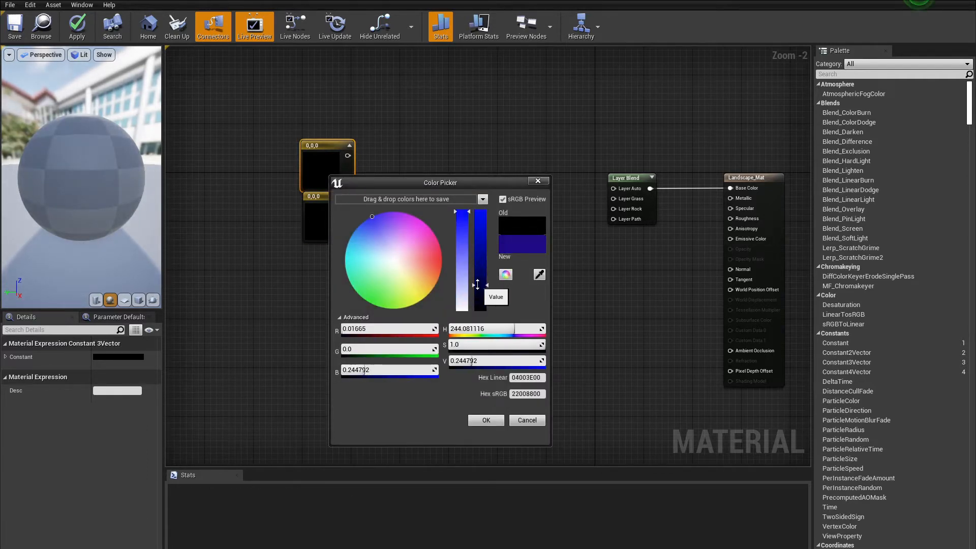
{"action": "left_click_drag", "start_coordinate": [477, 283], "coordinate": [477, 278]}
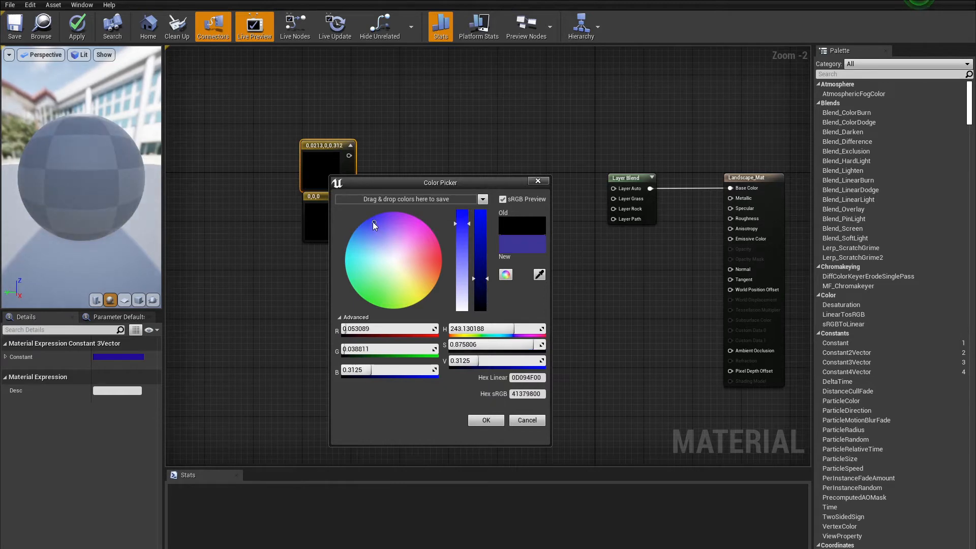
{"action": "left_click", "coordinate": [485, 420]}
- Set the lower Constant3Vector's colour to a brighter blue (0, 0.166, 0.766)
{"action": "double_click", "coordinate": [322, 230]}
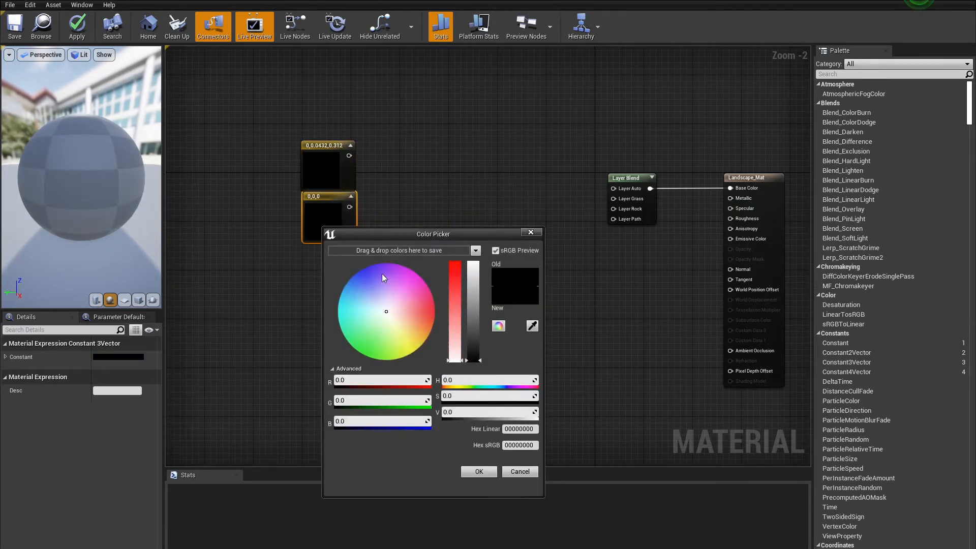
{"action": "left_click_drag", "start_coordinate": [383, 273], "coordinate": [336, 258]}
{"action": "left_click", "coordinate": [475, 286]}
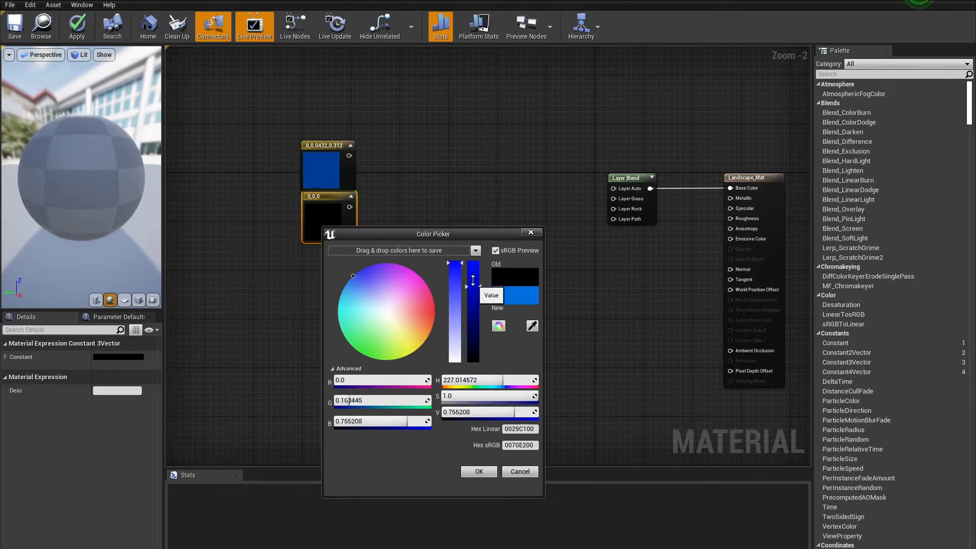
{"action": "left_click", "coordinate": [479, 471]}
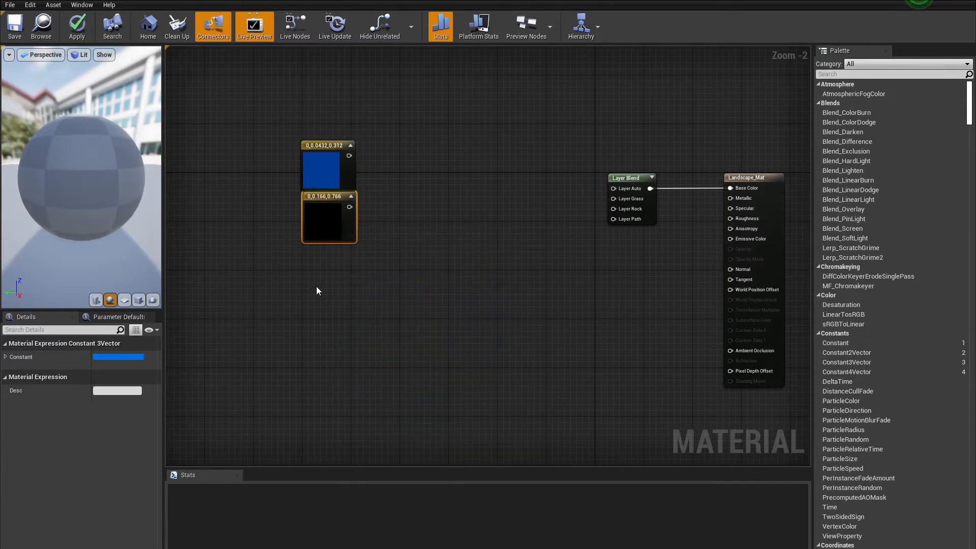
- Add four more Constant3Vector nodes as two stacked pairs below the blue pair
{"action": "right_click_drag", "start_coordinate": [317, 285], "coordinate": [348, 221]}
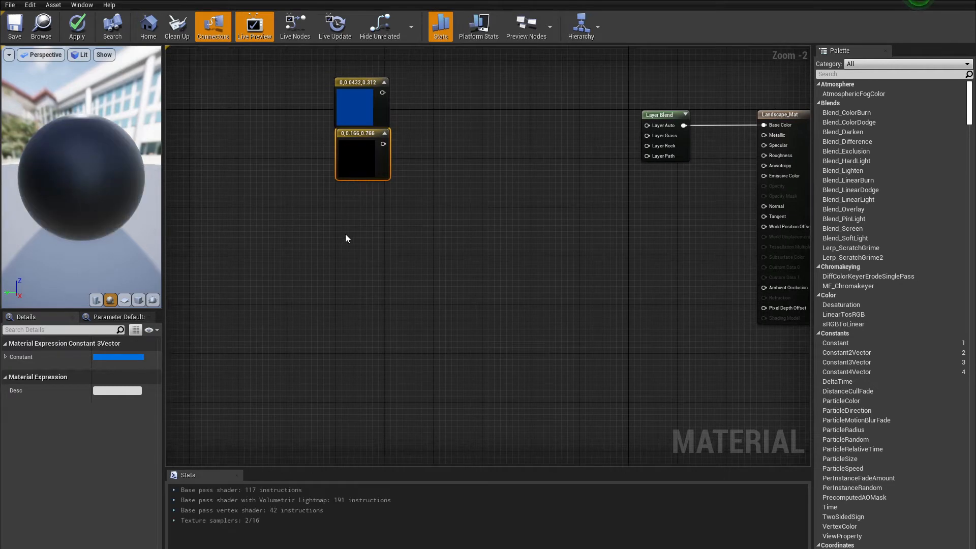
{"action": "key", "text": "3"}
{"action": "left_click", "coordinate": [344, 238]}
{"action": "left_click", "coordinate": [354, 309]}
{"action": "right_click_drag", "start_coordinate": [331, 381], "coordinate": [326, 350]}
{"action": "left_click_drag", "start_coordinate": [362, 289], "coordinate": [350, 272]}
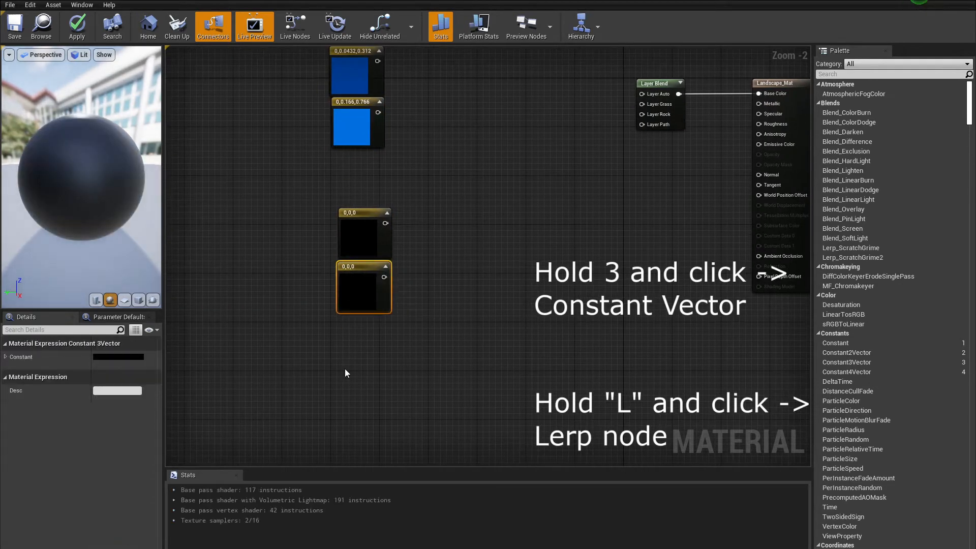
{"action": "right_click_drag", "start_coordinate": [344, 371], "coordinate": [370, 275]}
{"action": "key", "text": "3"}
{"action": "left_click", "coordinate": [371, 275]}
{"action": "left_click", "coordinate": [379, 342]}
{"action": "left_click_drag", "start_coordinate": [392, 347], "coordinate": [388, 330]}
- Rearrange the black constant pairs so they line up in a column below the blue pair
{"action": "right_click_drag", "start_coordinate": [450, 225], "coordinate": [403, 285]}
{"action": "scroll", "coordinate": [349, 356], "scroll_direction": "down", "scroll_amount": 1}
{"action": "left_click_drag", "start_coordinate": [422, 274], "coordinate": [359, 221]}
{"action": "left_click_drag", "start_coordinate": [315, 307], "coordinate": [364, 394]}
{"action": "left_click_drag", "start_coordinate": [363, 394], "coordinate": [350, 337]}
{"action": "right_click_drag", "start_coordinate": [390, 109], "coordinate": [350, 257]}
{"action": "scroll", "coordinate": [350, 256], "scroll_direction": "up", "scroll_amount": 2}
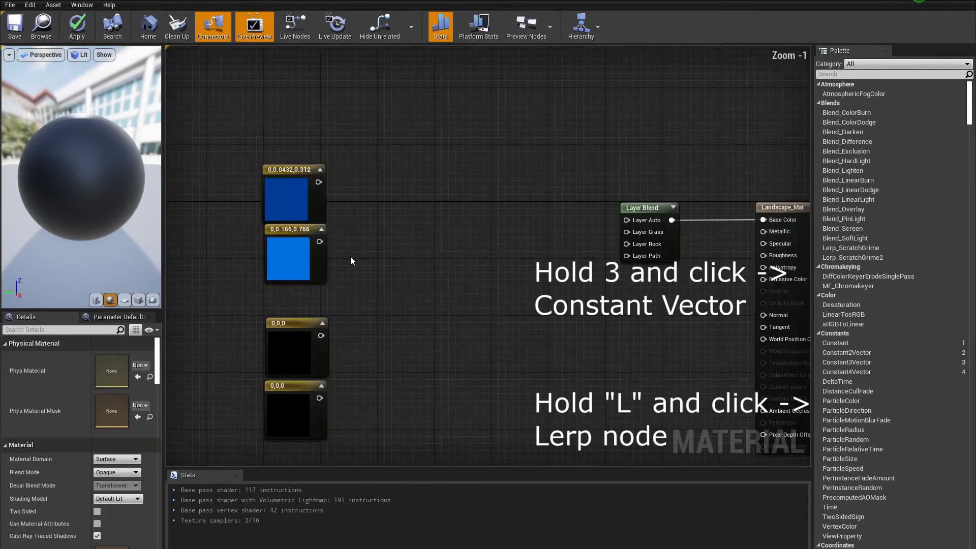
- Add three Lerp nodes, one to the right of each pair of colour constants
{"action": "key", "text": "l"}
{"action": "left_click", "coordinate": [417, 196]}
{"action": "left_click", "coordinate": [424, 345]}
{"action": "right_click_drag", "start_coordinate": [423, 345], "coordinate": [434, 144]}
{"action": "left_click", "coordinate": [446, 310]}
- Connect the dark blue constant to input A and the brighter blue constant to input B of their Lerp node
{"action": "right_click_drag", "start_coordinate": [446, 310], "coordinate": [423, 408]}
{"action": "left_click_drag", "start_coordinate": [305, 79], "coordinate": [410, 108]}
{"action": "left_click_drag", "start_coordinate": [306, 138], "coordinate": [410, 120]}
- Connect the two constants of the middle pair to inputs A and B of the Lerp node beside them
{"action": "right_click_drag", "start_coordinate": [408, 222], "coordinate": [448, 132]}
{"action": "left_click_drag", "start_coordinate": [330, 114], "coordinate": [496, 493]}
{"action": "right_click_drag", "start_coordinate": [457, 356], "coordinate": [456, 307]}
{"action": "left_click", "coordinate": [406, 264]}
{"action": "left_click_drag", "start_coordinate": [335, 273], "coordinate": [445, 299]}
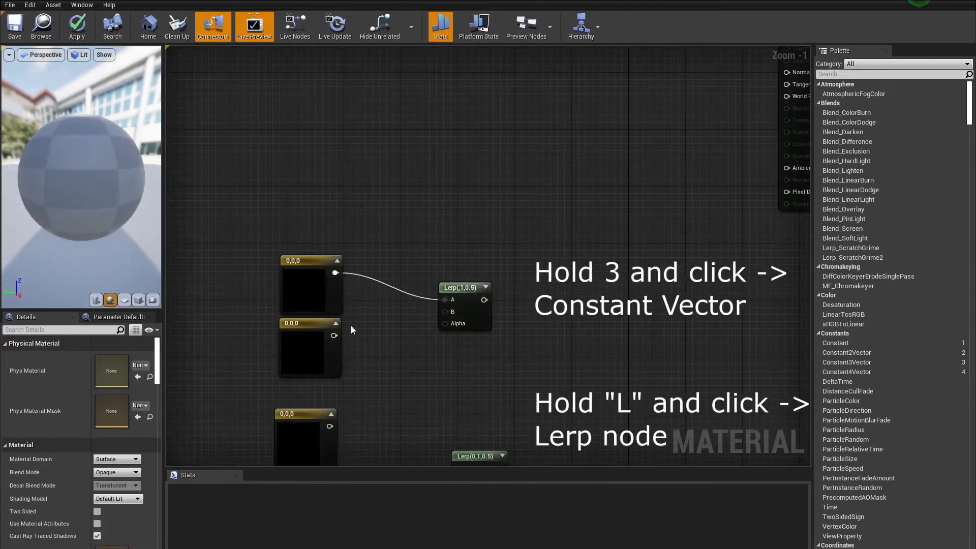
{"action": "left_click_drag", "start_coordinate": [334, 335], "coordinate": [444, 312]}
- Move the bottom pair of constants and its Lerp node further down, away from the middle group
{"action": "right_click_drag", "start_coordinate": [449, 349], "coordinate": [470, 284]}
{"action": "left_click_drag", "start_coordinate": [287, 328], "coordinate": [524, 460]}
{"action": "left_click_drag", "start_coordinate": [491, 356], "coordinate": [491, 415]}
{"action": "left_click", "coordinate": [387, 265]}
- Set the middle pair's colours to dark gray (0.104, 0.104, 0.104) and lighter gray (0.312, 0.312, 0.312)
{"action": "right_click_drag", "start_coordinate": [385, 263], "coordinate": [378, 351]}
{"action": "scroll", "coordinate": [378, 351], "scroll_direction": "down", "scroll_amount": 2}
{"action": "left_click", "coordinate": [465, 278]}
{"action": "left_click", "coordinate": [338, 294]}
{"action": "left_click_drag", "start_coordinate": [492, 436], "coordinate": [492, 427]}
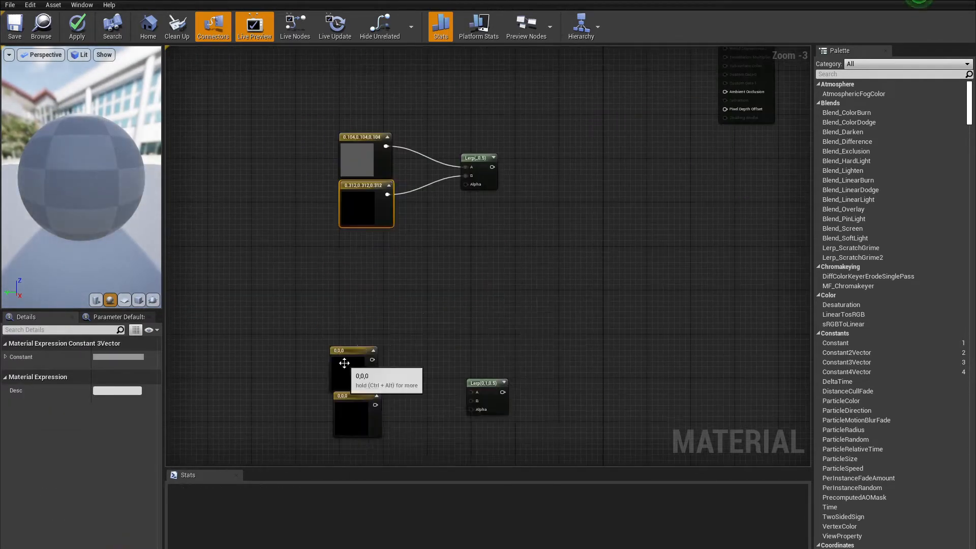
- Colour the two lower constant pairs: browns (0.104, 0.0808, 0.045) and (0.146, 0.122, 0.0829), then tan (0.318, 0.224, 0.0811) with a darker brown
{"action": "double_click", "coordinate": [340, 414]}
{"action": "mouse_move", "coordinate": [501, 432]}
{"action": "left_mouse_down"}
{"action": "mouse_move", "coordinate": [500, 397]}
{"action": "mouse_move", "coordinate": [500, 417]}
{"action": "left_mouse_up"}
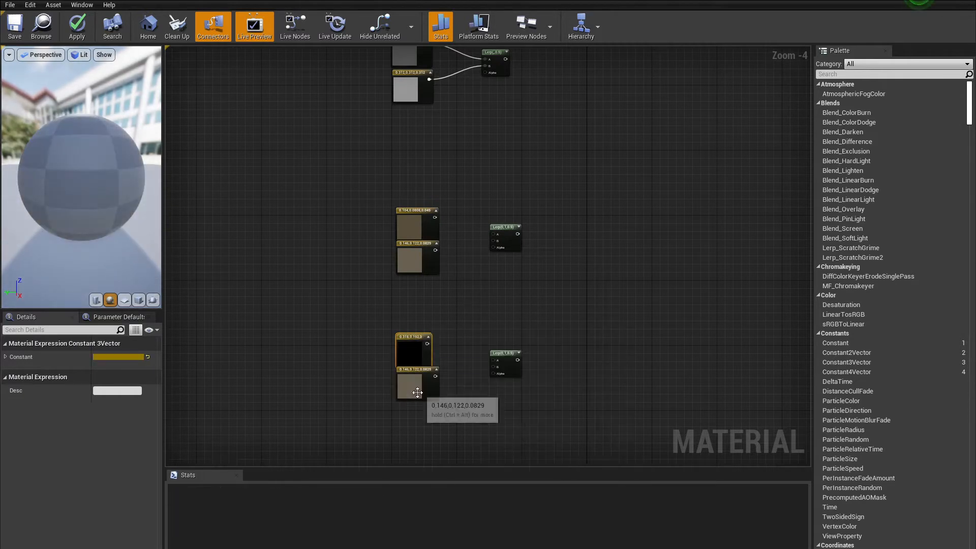
{"action": "double_click", "coordinate": [427, 386]}
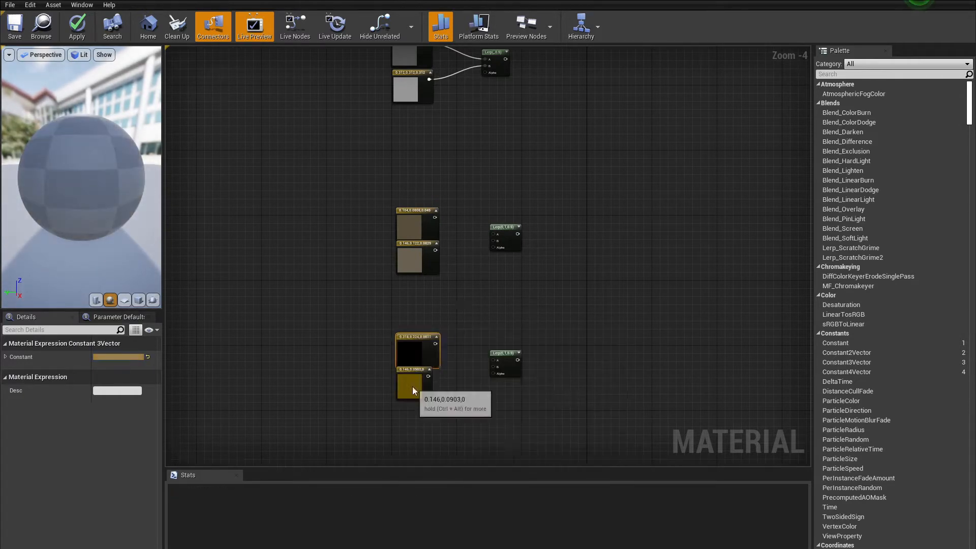
{"action": "double_click", "coordinate": [412, 387]}
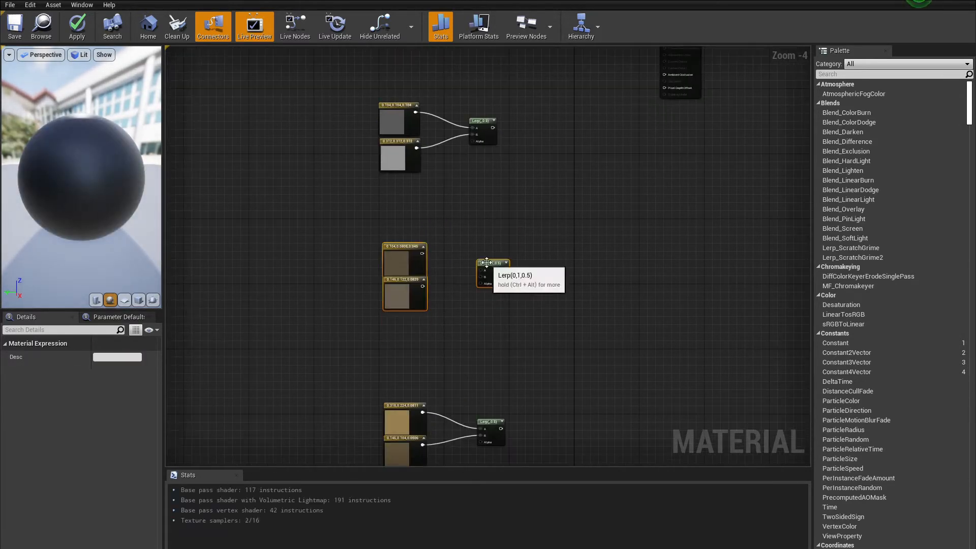
- Place the T_Perlin_Noise_M texture in the material graph as a Texture Sample below the gray constants
{"action": "left_click", "coordinate": [431, 376]}
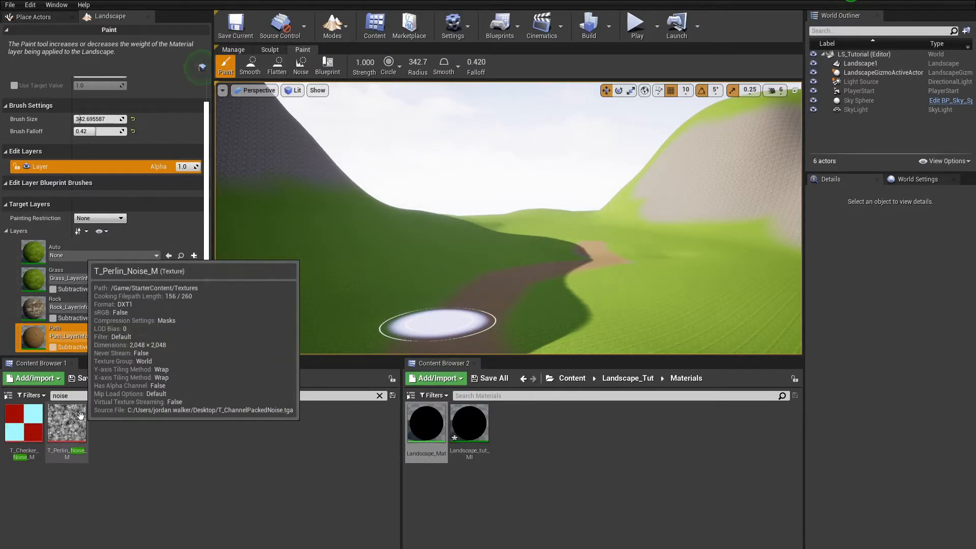
{"action": "left_click_drag", "start_coordinate": [81, 416], "coordinate": [394, 176]}
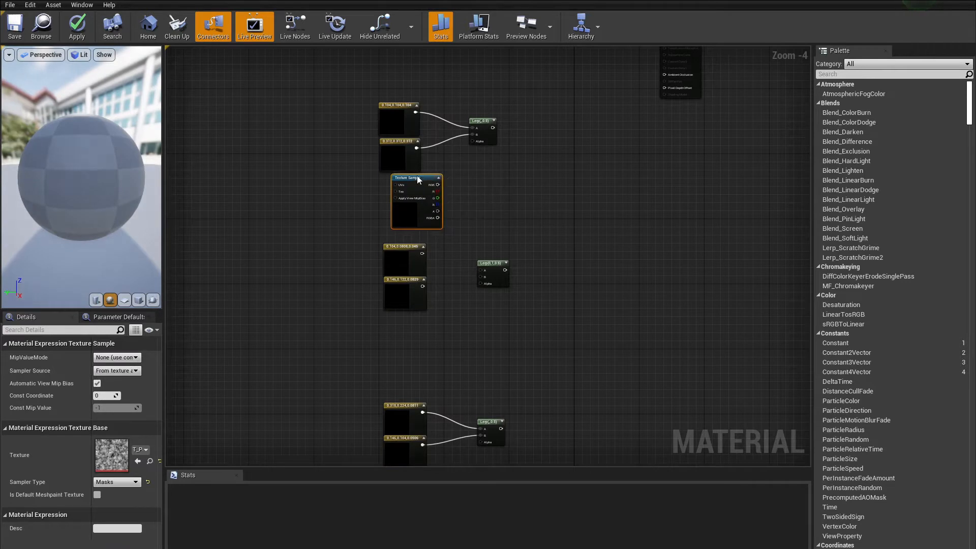
{"action": "right_click_drag", "start_coordinate": [325, 202], "coordinate": [395, 211]}
{"action": "type", "text": "world al"}
{"action": "key", "text": "Up"}
{"action": "key", "text": "Return"}
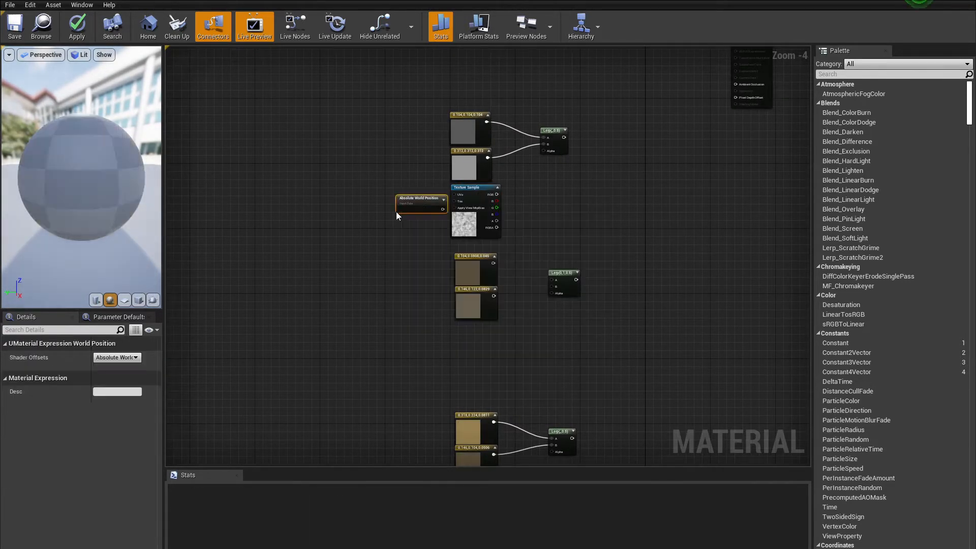
{"action": "key", "text": "ctrl+z"}
- Add a TextureCoordinate node to the left of the Texture Sample, searching the node list for "coor"
{"action": "right_click", "coordinate": [374, 212]}
{"action": "type", "text": "coor"}
{"action": "key", "text": "Down"}
{"action": "key", "text": "Down"}
{"action": "key", "text": "Down"}
{"action": "key", "text": "Down"}
{"action": "key", "text": "Down"}
{"action": "key", "text": "Down"}
{"action": "key", "text": "Down"}
{"action": "key", "text": "Down"}
{"action": "key", "text": "Down"}
{"action": "key", "text": "Down"}
{"action": "key", "text": "Down"}
{"action": "key", "text": "Down"}
{"action": "key", "text": "Down"}
{"action": "key", "text": "Down"}
{"action": "key", "text": "Down"}
{"action": "key", "text": "Down"}
{"action": "key", "text": "Down"}
{"action": "key", "text": "Down"}
{"action": "key", "text": "Down"}
{"action": "key", "text": "Down"}
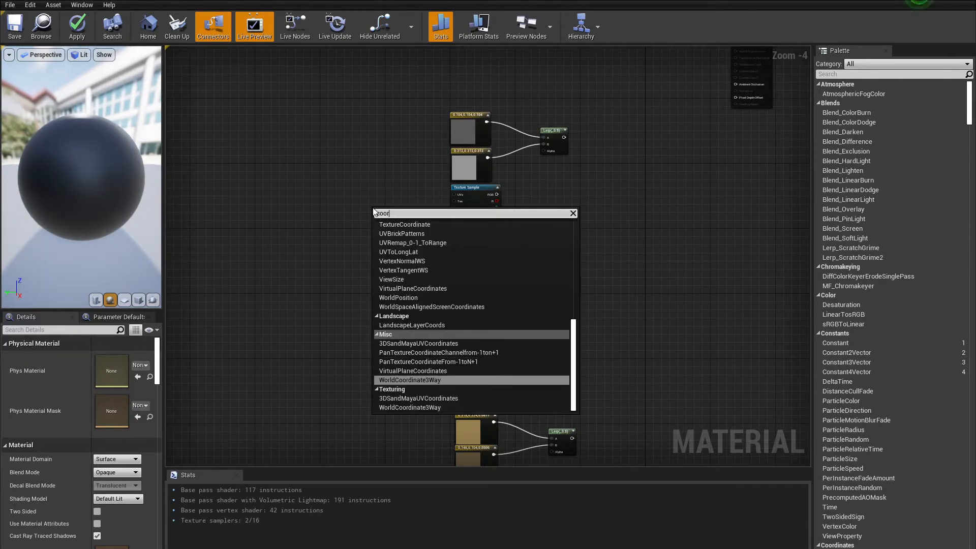
{"action": "key", "text": "Up"}
{"action": "key", "text": "Up"}
{"action": "key", "text": "Up"}
{"action": "key", "text": "Up"}
{"action": "key", "text": "Up"}
{"action": "key", "text": "Up"}
{"action": "key", "text": "Up"}
{"action": "key", "text": "Up"}
{"action": "key", "text": "Up"}
{"action": "key", "text": "Up"}
{"action": "key", "text": "Up"}
{"action": "key", "text": "Up"}
{"action": "key", "text": "Up"}
{"action": "key", "text": "Up"}
{"action": "key", "text": "Up"}
{"action": "key", "text": "Up"}
{"action": "key", "text": "Up"}
{"action": "key", "text": "Return"}
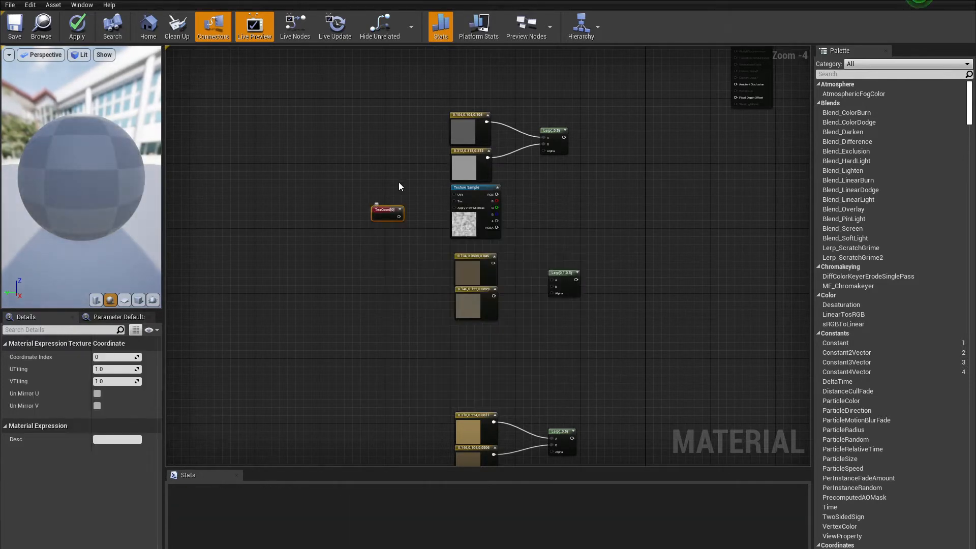
- Expand the TexCoord node's preview and move the node up level with the Texture Sample
{"action": "scroll", "coordinate": [373, 207], "scroll_direction": "up", "scroll_amount": 4}
{"action": "left_click", "coordinate": [391, 215]}
{"action": "right_click_drag", "start_coordinate": [371, 308], "coordinate": [389, 242]}
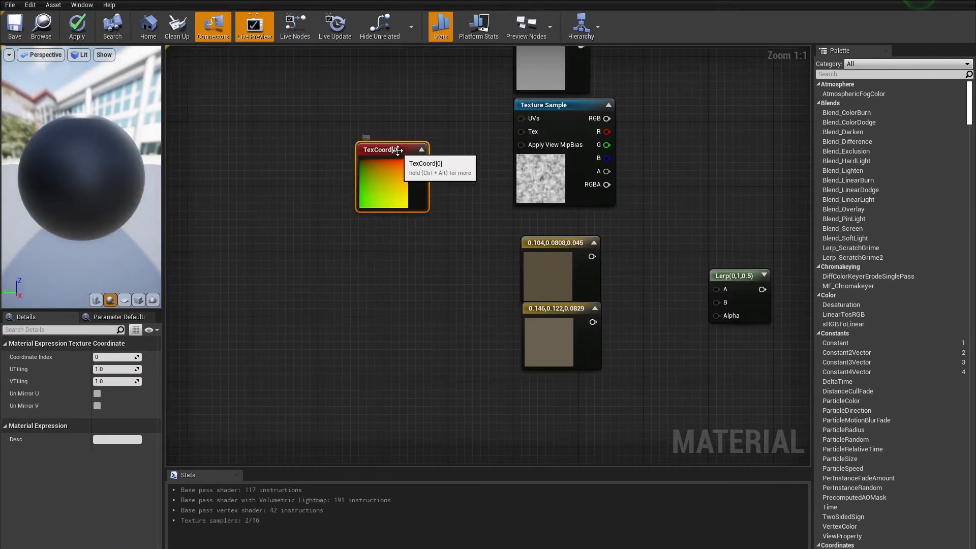
{"action": "left_click_drag", "start_coordinate": [398, 151], "coordinate": [384, 106]}
{"action": "scroll", "coordinate": [429, 201], "scroll_direction": "down", "scroll_amount": 1}
{"action": "right_click_drag", "start_coordinate": [407, 236], "coordinate": [389, 308]}
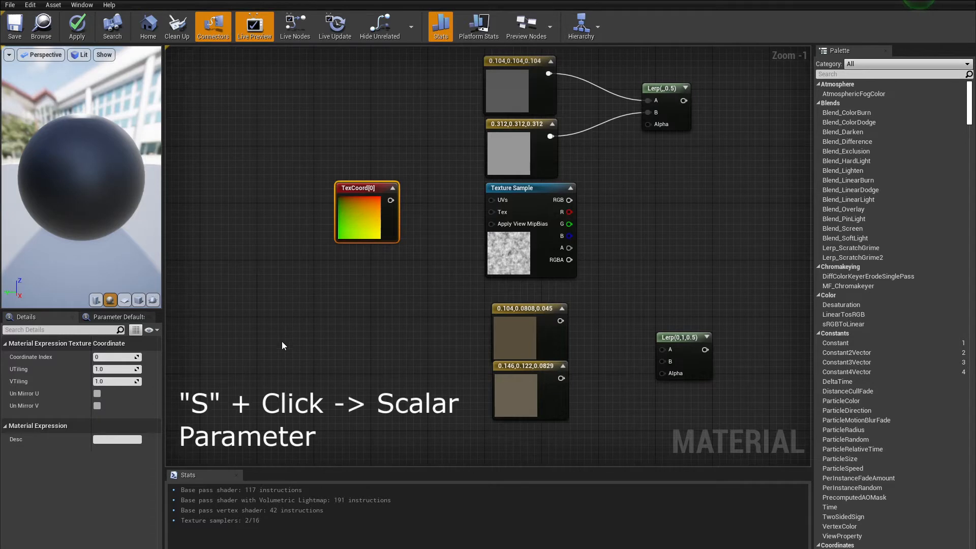
- Add a scalar parameter below the TexCoord node and name it RockNoiseTiling
{"action": "left_click", "coordinate": [351, 261]}
{"action": "type", "text": "sssss"}
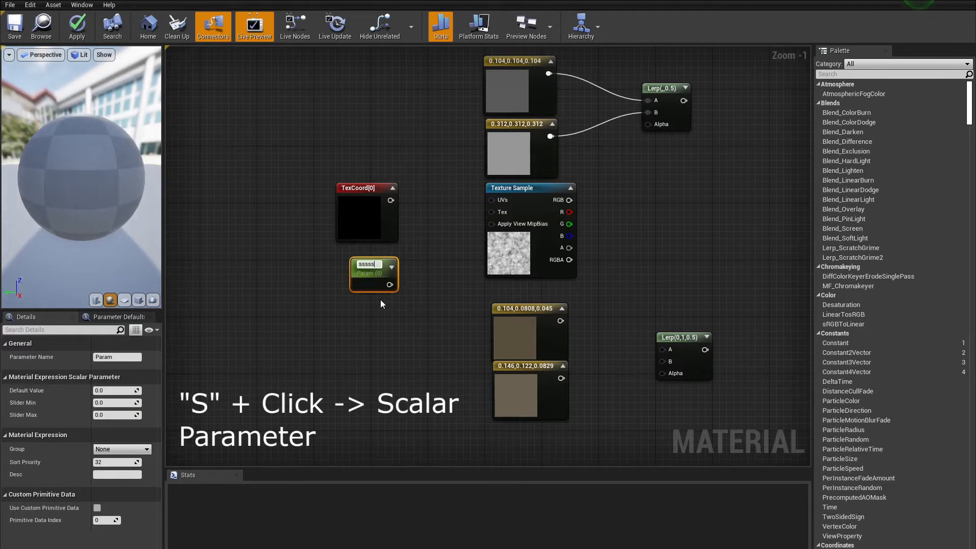
{"action": "key", "text": "BackSpace"}
{"action": "key", "text": "BackSpace"}
{"action": "key", "text": "BackSpace"}
{"action": "type", "text": "noise"}
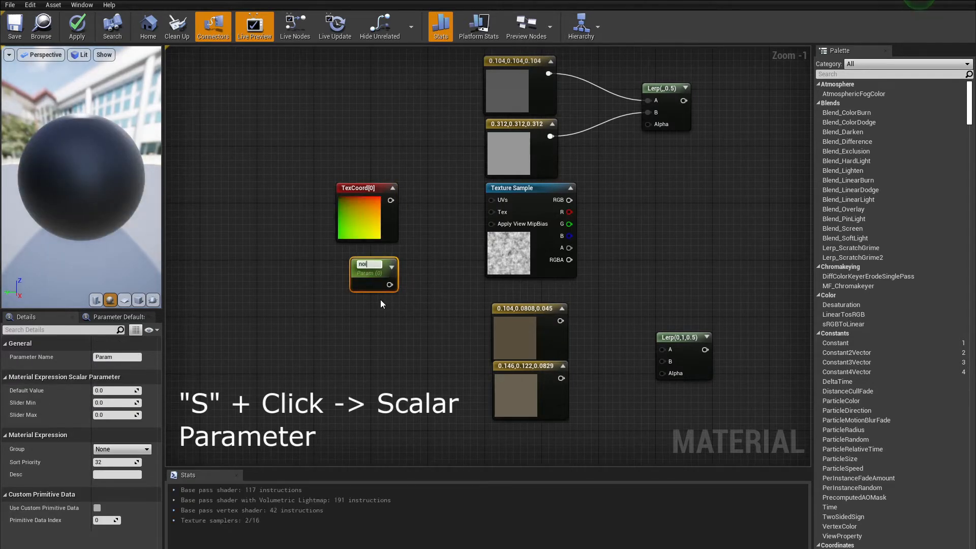
{"action": "key", "text": "BackSpace"}
{"action": "key", "text": "BackSpace"}
{"action": "key", "text": "BackSpace"}
{"action": "key", "text": "BackSpace"}
{"action": "key", "text": "BackSpace"}
{"action": "type", "text": "RockNoiseTili"}
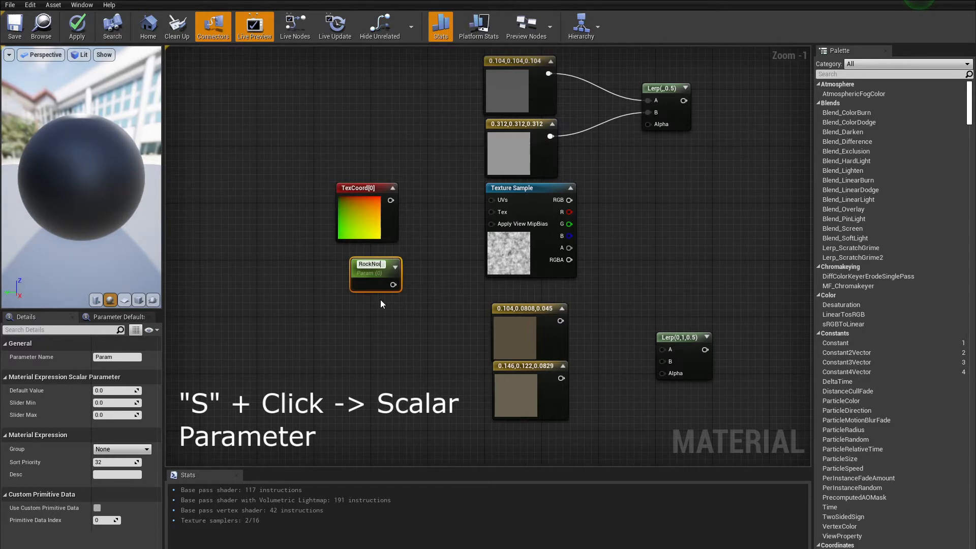
{"action": "type", "text": "ng"}
{"action": "key", "text": "Return"}
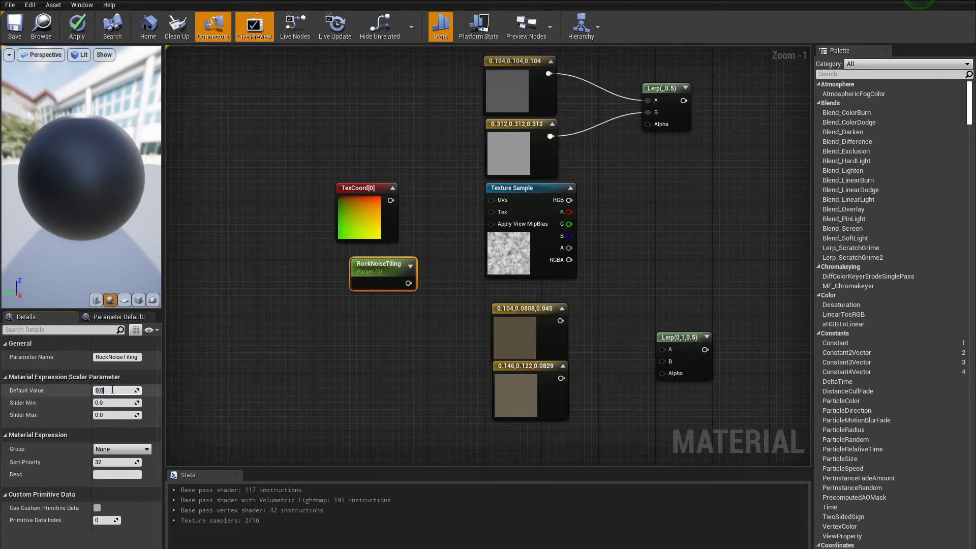
- Set RockNoiseTiling's default value to 0.5 and place the parameter directly beneath the TexCoord node
{"action": "type", "text": "0.5"}
{"action": "key", "text": "Return"}
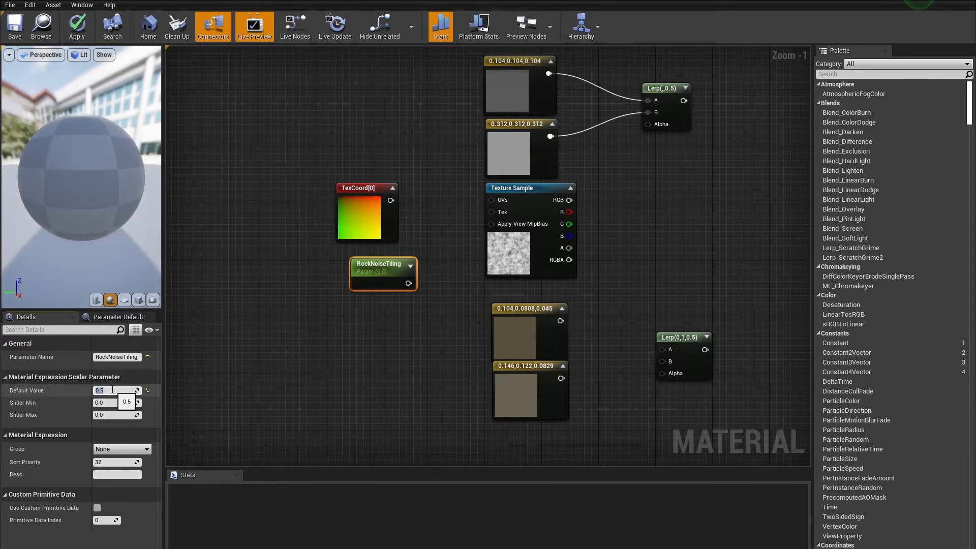
{"action": "left_click_drag", "start_coordinate": [352, 264], "coordinate": [359, 257]}
{"action": "left_click", "coordinate": [434, 212]}
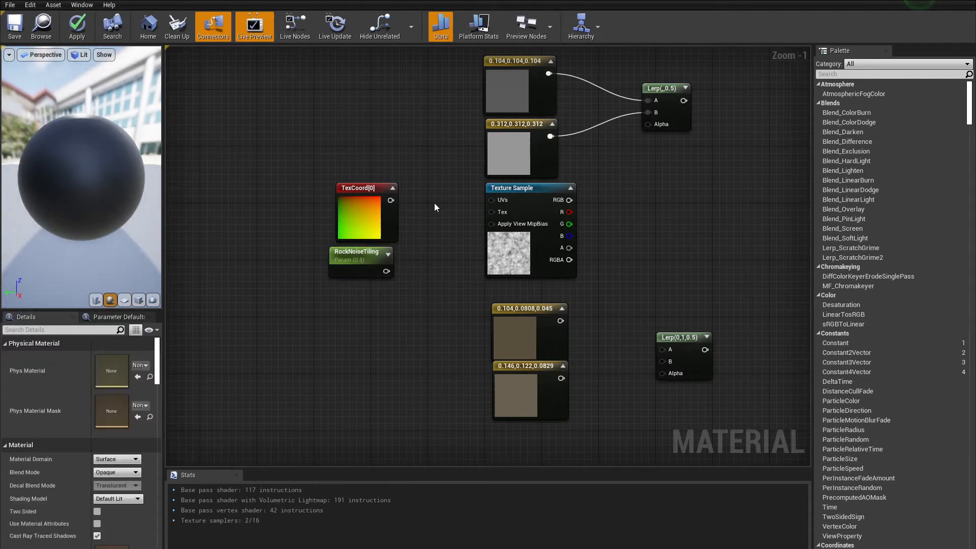
- Add a Multiply node with TexCoord into A and RockNoiseTiling into B, and connect its output to the Texture Sample's UVs
{"action": "left_click", "coordinate": [423, 229]}
{"action": "left_click_drag", "start_coordinate": [456, 233], "coordinate": [493, 197]}
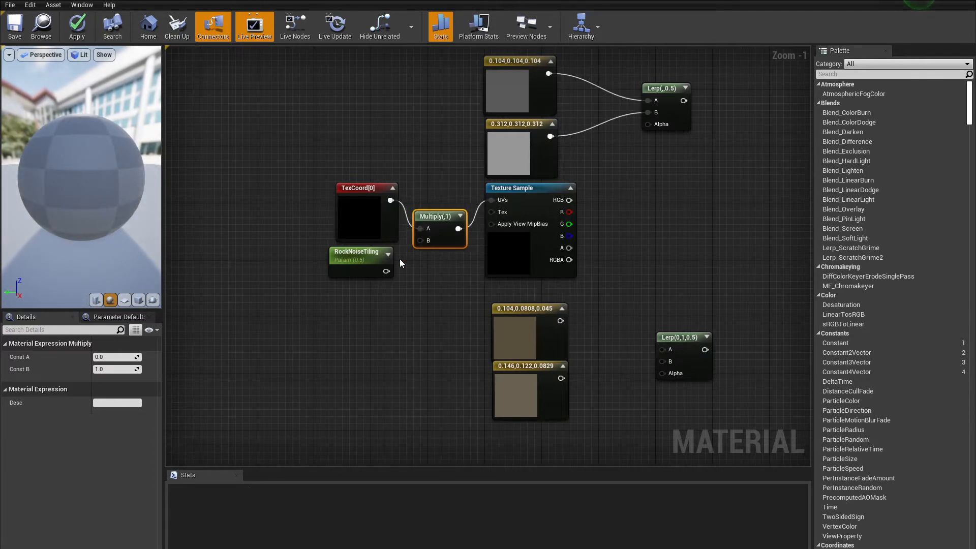
{"action": "left_click_drag", "start_coordinate": [386, 272], "coordinate": [420, 240]}
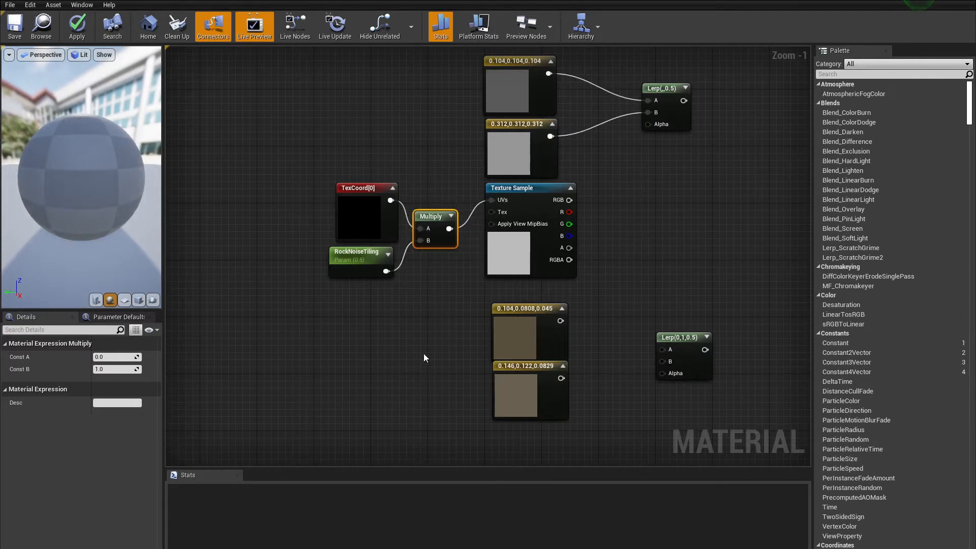
- Connect the Texture Sample's RGB output to the Alpha input of the gray constants' Lerp node
{"action": "scroll", "coordinate": [435, 279], "scroll_direction": "down", "scroll_amount": 2}
{"action": "scroll", "coordinate": [388, 361], "scroll_direction": "up", "scroll_amount": 3}
{"action": "left_click_drag", "start_coordinate": [392, 355], "coordinate": [502, 272]}
{"action": "right_click_drag", "start_coordinate": [447, 370], "coordinate": [532, 265]}
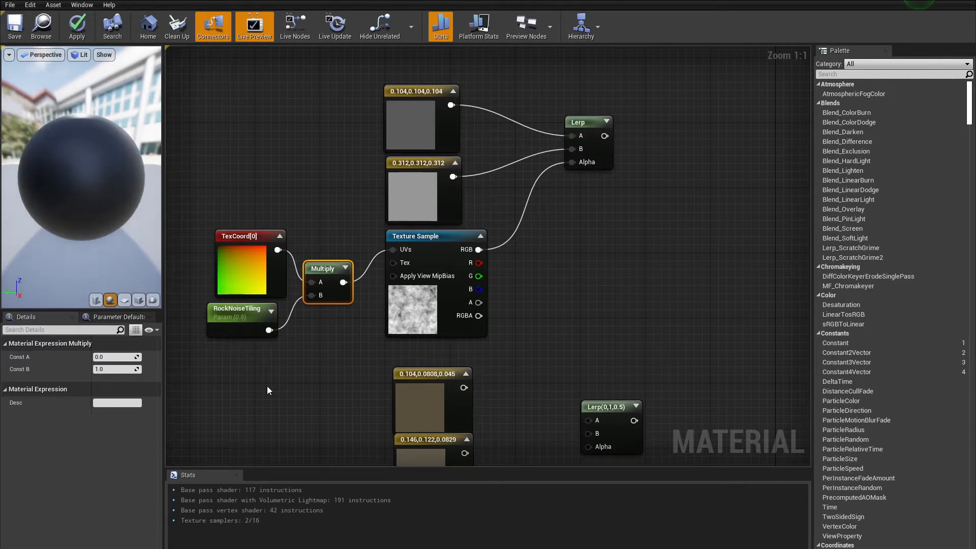
- Paste two copies of the rock layer's TexCoord, tiling parameter, Multiply and Texture Sample group and place them beside the dirt and path colours
{"action": "right_click_drag", "start_coordinate": [267, 386], "coordinate": [334, 348]}
{"action": "scroll", "coordinate": [334, 348], "scroll_direction": "down", "scroll_amount": 1}
{"action": "left_click_drag", "start_coordinate": [380, 298], "coordinate": [469, 293]}
{"action": "right_click_drag", "start_coordinate": [256, 397], "coordinate": [327, 244]}
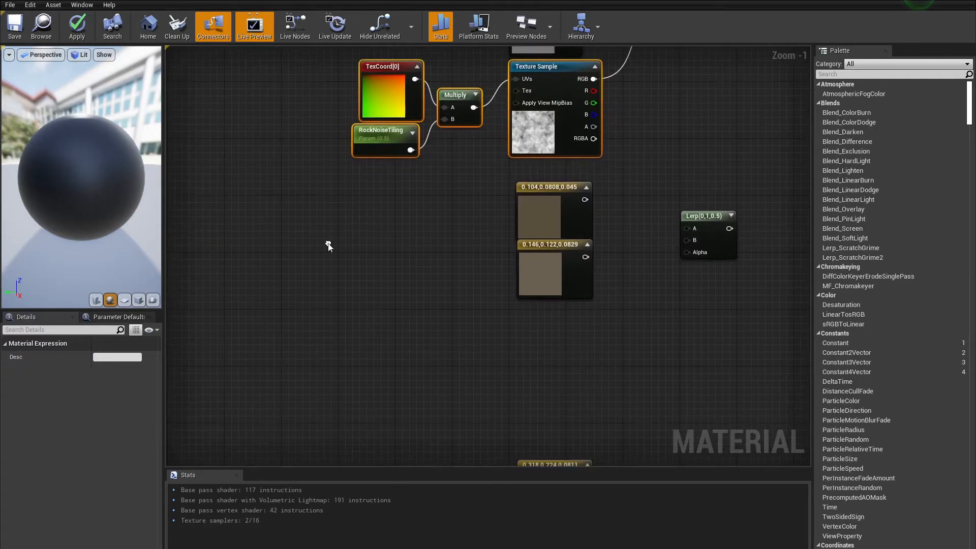
{"action": "key", "text": "ctrl+v"}
{"action": "right_click_drag", "start_coordinate": [352, 340], "coordinate": [378, 72]}
{"action": "key", "text": "ctrl+v"}
{"action": "left_click_drag", "start_coordinate": [362, 200], "coordinate": [410, 328]}
{"action": "right_click_drag", "start_coordinate": [409, 168], "coordinate": [374, 417]}
{"action": "left_click_drag", "start_coordinate": [468, 194], "coordinate": [533, 296]}
- Rename the copied tiling parameter beside the brown dirt colours to DirtNoiseTiling
{"action": "left_click", "coordinate": [371, 362]}
{"action": "scroll", "coordinate": [371, 362], "scroll_direction": "down", "scroll_amount": 1}
{"action": "right_click_drag", "start_coordinate": [371, 362], "coordinate": [415, 318]}
{"action": "left_click", "coordinate": [123, 358]}
{"action": "type", "text": "DirtNoiseTiling"}
- Paste another copy of the noise group below the blue constants and connect its Texture Sample RGB to the blue Lerp's Alpha
{"action": "left_click", "coordinate": [308, 298]}
{"action": "scroll", "coordinate": [308, 298], "scroll_direction": "down", "scroll_amount": 4}
{"action": "right_click_drag", "start_coordinate": [308, 298], "coordinate": [336, 350]}
{"action": "key", "text": "ctrl+v"}
{"action": "left_click_drag", "start_coordinate": [450, 194], "coordinate": [418, 194]}
{"action": "scroll", "coordinate": [452, 195], "scroll_direction": "up", "scroll_amount": 5}
{"action": "right_click_drag", "start_coordinate": [381, 235], "coordinate": [496, 341]}
{"action": "left_click_drag", "start_coordinate": [499, 280], "coordinate": [579, 202]}
- Rename the tiling parameter of the blue constants' noise group to GrassNoiseTiling
{"action": "left_click", "coordinate": [289, 335]}
{"action": "left_click_drag", "start_coordinate": [95, 357], "coordinate": [106, 357]}
{"action": "type", "text": "Water"}
{"action": "key", "text": "Return"}
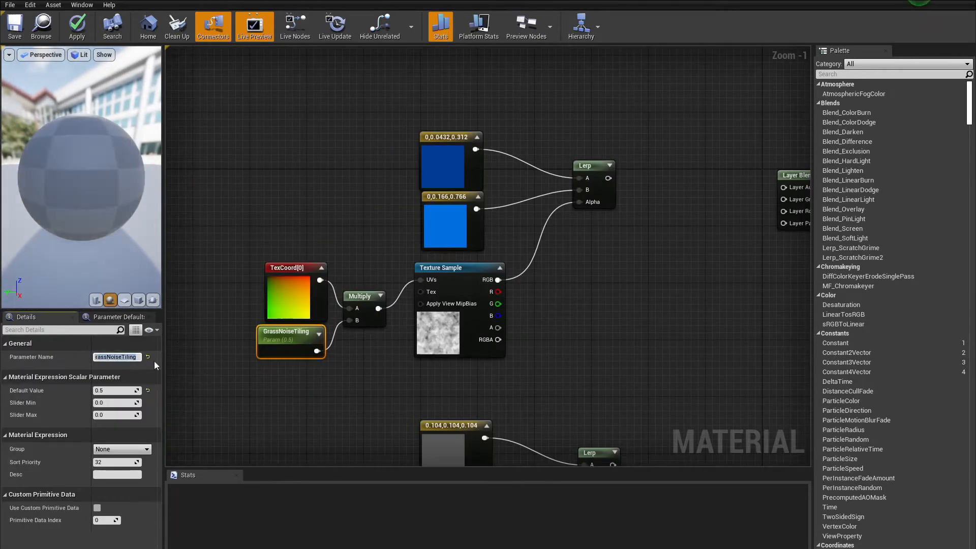
- Rename the copied tiling parameter in the path layer's noise group to PathNoiseTiling
{"action": "scroll", "coordinate": [325, 305], "scroll_direction": "down", "scroll_amount": 2}
{"action": "right_click_drag", "start_coordinate": [324, 447], "coordinate": [324, 239]}
{"action": "left_click", "coordinate": [381, 313]}
{"action": "left_click_drag", "start_coordinate": [95, 356], "coordinate": [109, 356]}
{"action": "type", "text": "Path"}
{"action": "key", "text": "Return"}
- Connect the path layer's colour constants to its Lerp node and the Texture Sample's RGB output to Alpha
{"action": "left_click", "coordinate": [460, 448]}
{"action": "scroll", "coordinate": [463, 448], "scroll_direction": "down", "scroll_amount": 4}
{"action": "scroll", "coordinate": [585, 167], "scroll_direction": "up", "scroll_amount": 4}
{"action": "left_click_drag", "start_coordinate": [380, 132], "coordinate": [517, 140]}
{"action": "left_click_drag", "start_coordinate": [382, 355], "coordinate": [523, 158]}
- Connect the Lerp outputs to the Layer Blend node, with the blue Lerp feeding Layer Grass and the path Lerp feeding Layer Path
{"action": "scroll", "coordinate": [523, 160], "scroll_direction": "down", "scroll_amount": 1}
{"action": "right_click_drag", "start_coordinate": [391, 460], "coordinate": [455, 184]}
{"action": "left_click_drag", "start_coordinate": [491, 324], "coordinate": [582, 188]}
{"action": "left_click_drag", "start_coordinate": [480, 162], "coordinate": [581, 174]}
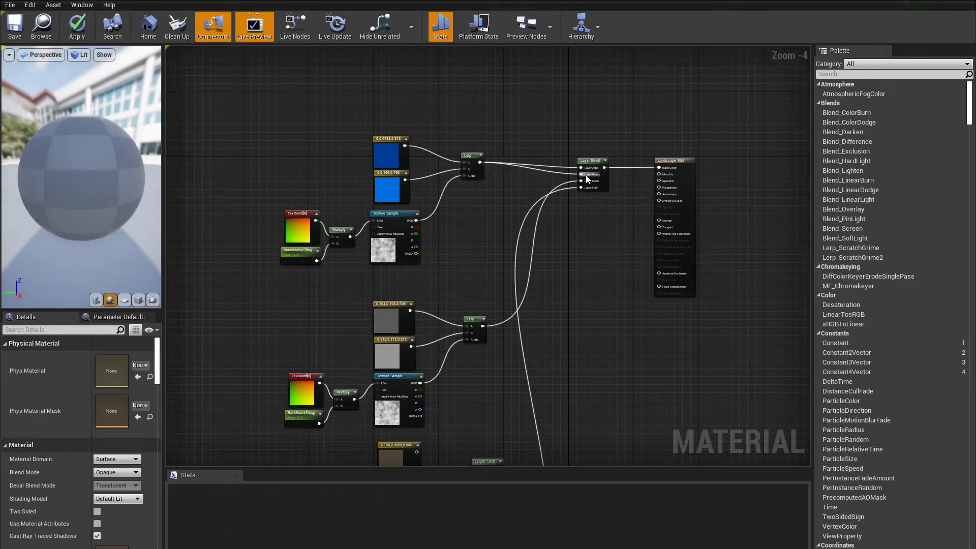
- Save the Landscape_Mat material
{"action": "scroll", "coordinate": [365, 236], "scroll_direction": "down", "scroll_amount": 4}
{"action": "scroll", "coordinate": [379, 299], "scroll_direction": "up", "scroll_amount": 4}
{"action": "right_click_drag", "start_coordinate": [513, 208], "coordinate": [547, 278]}
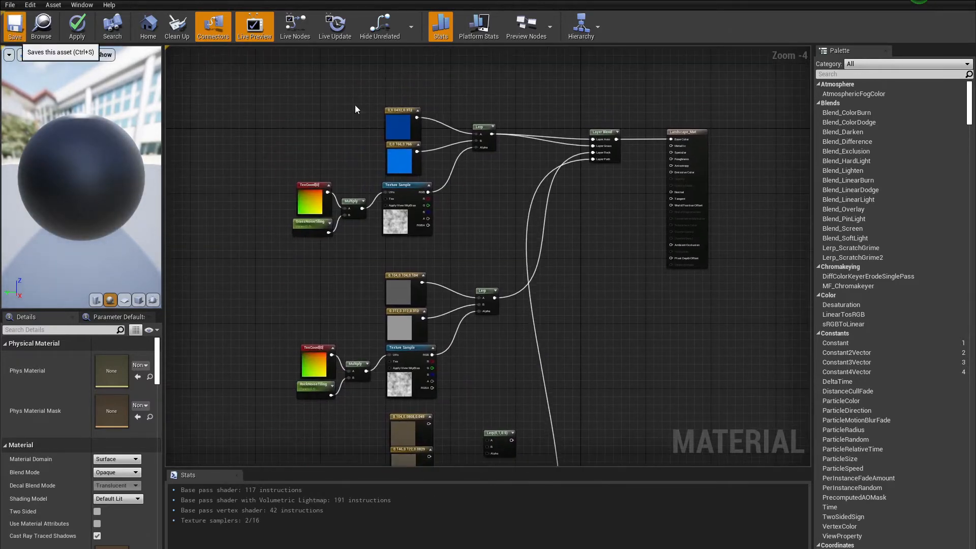
{"action": "key", "text": "ctrl+s"}
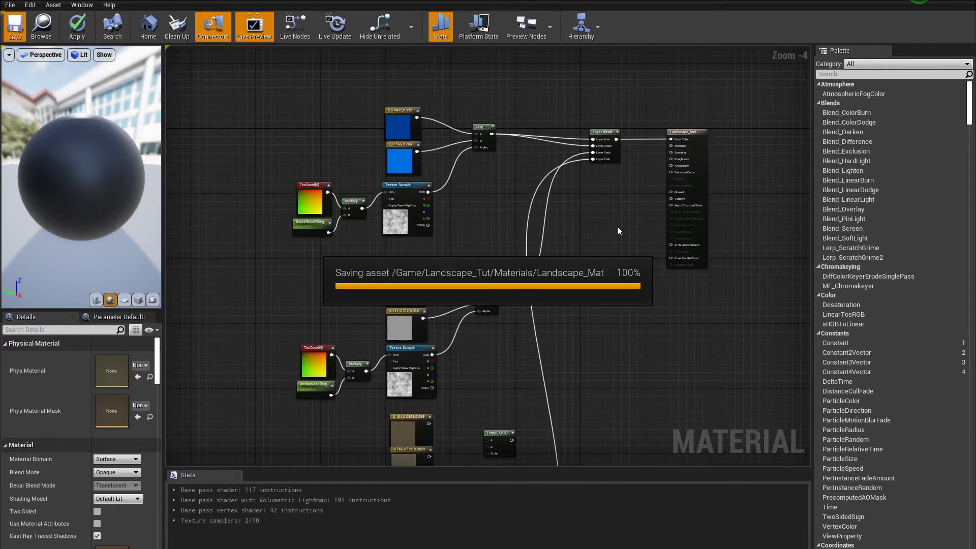
- Add two Constant nodes beside the Landscape_Mat node and connect the upper one to Specular and the lower one to Roughness
{"action": "scroll", "coordinate": [638, 209], "scroll_direction": "up", "scroll_amount": 3}
{"action": "right_click_drag", "start_coordinate": [638, 209], "coordinate": [578, 254]}
{"action": "key", "text": "1"}
{"action": "left_click", "coordinate": [587, 170]}
{"action": "key", "text": "1"}
{"action": "left_click", "coordinate": [578, 244]}
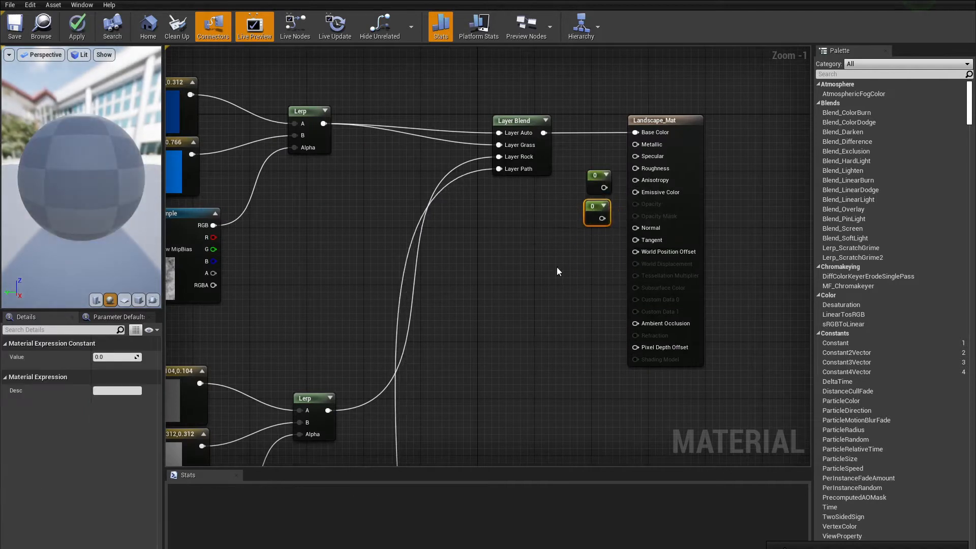
{"action": "left_click_drag", "start_coordinate": [603, 188], "coordinate": [635, 156]}
{"action": "left_click_drag", "start_coordinate": [602, 218], "coordinate": [635, 168]}
- Set the Roughness constant to 1 and apply the material changes
{"action": "left_click", "coordinate": [593, 207]}
{"action": "left_click", "coordinate": [115, 357]}
{"action": "type", "text": "1"}
{"action": "left_click", "coordinate": [529, 252]}
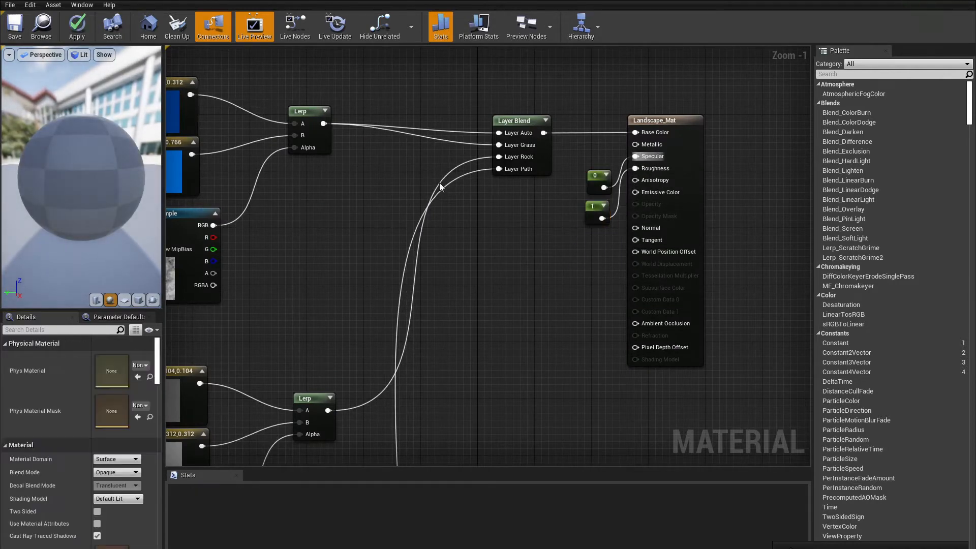
{"action": "left_click", "coordinate": [77, 26]}
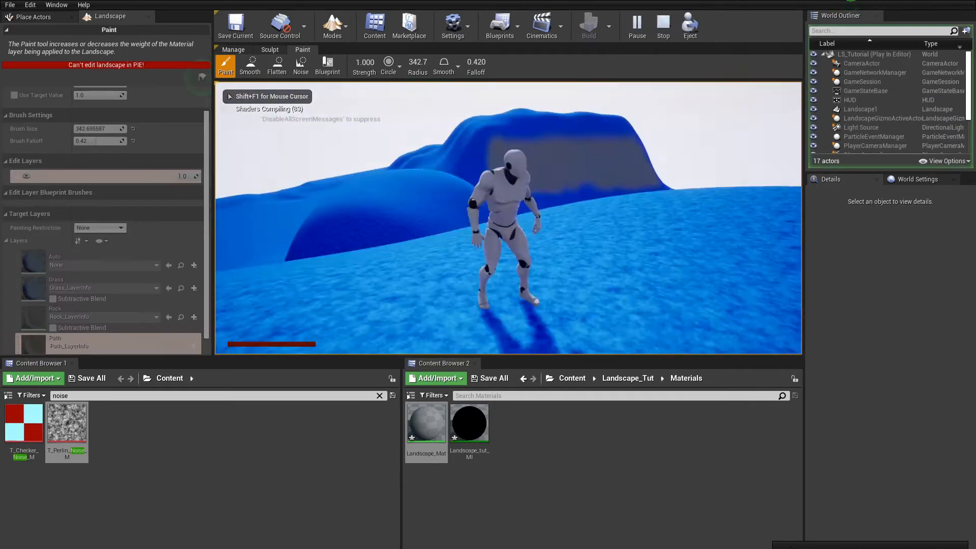
- Run the character across the landscape in play mode to examine the layer noise, and end the play session
{"action": "key", "text": "w"}
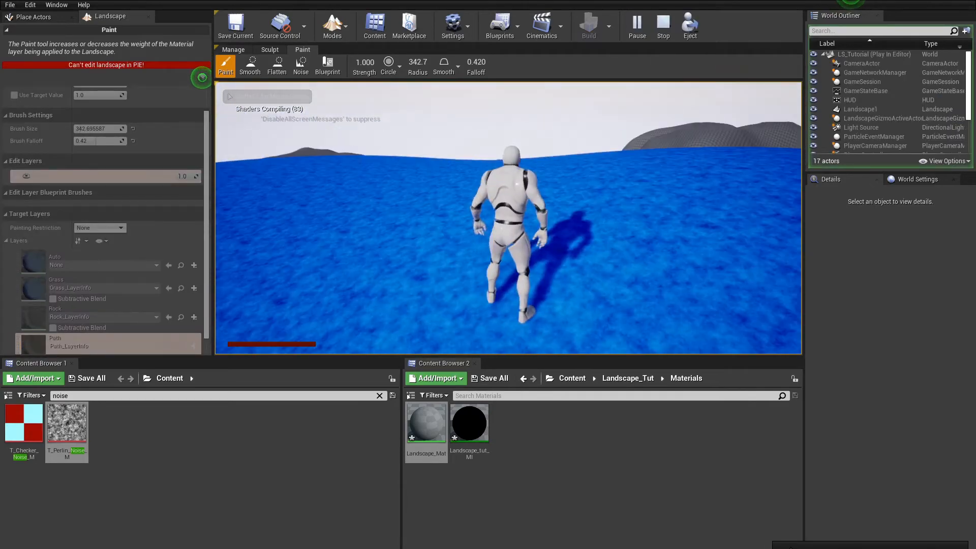
{"action": "key", "text": "w"}
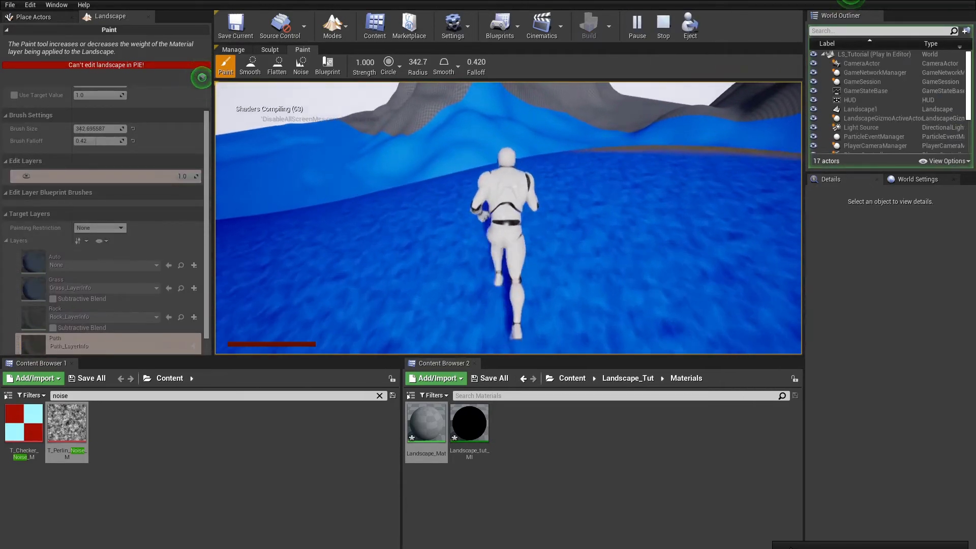
{"action": "key", "text": "w"}
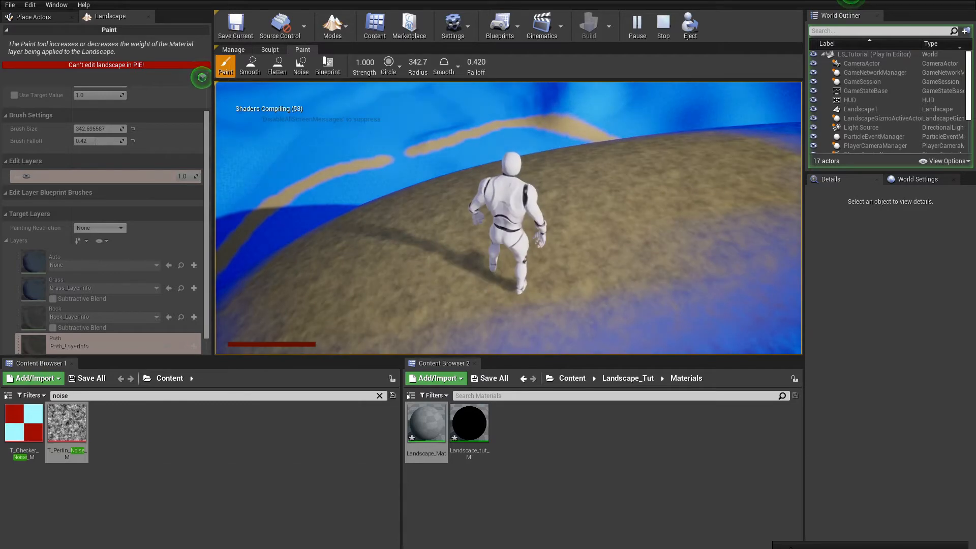
{"action": "key", "text": "w"}
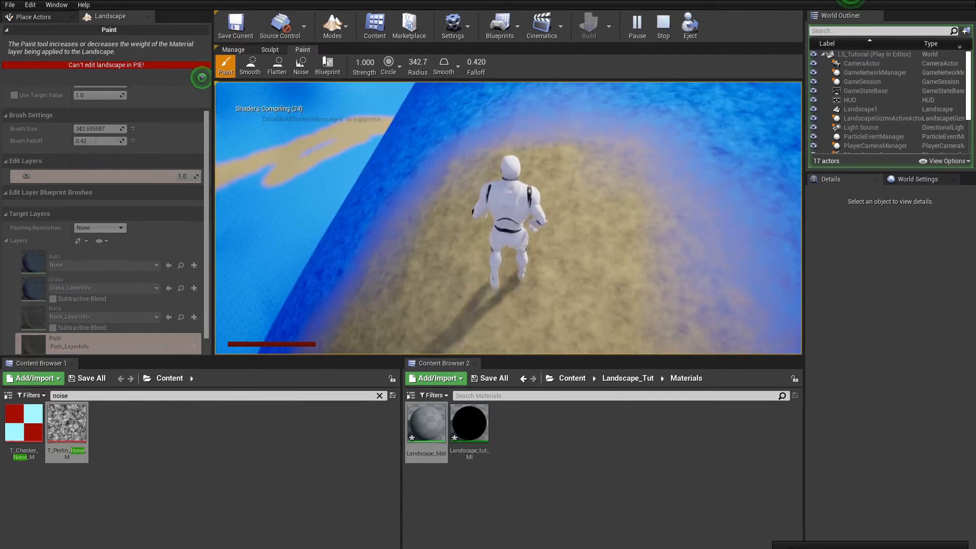
{"action": "key", "text": "d"}
{"action": "key", "text": "s"}
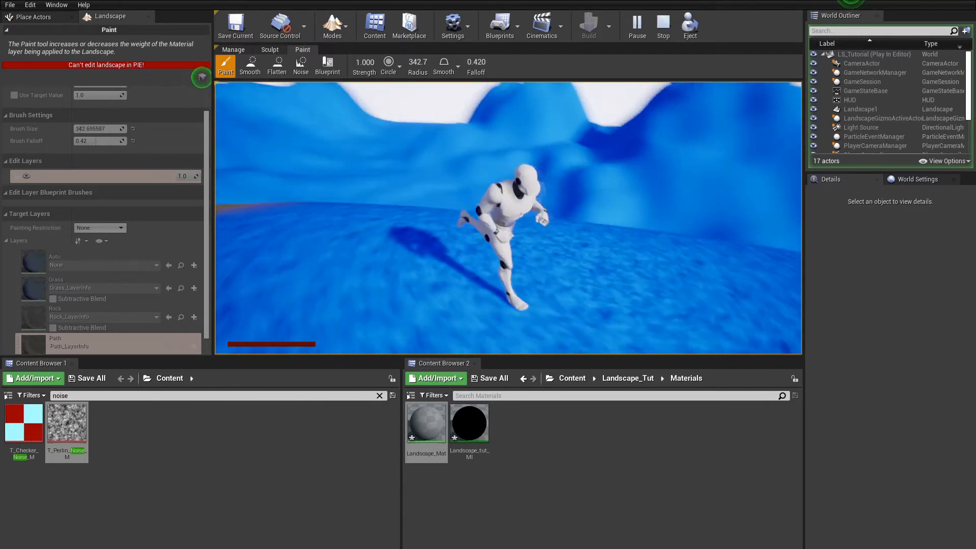
{"action": "key", "text": "w"}
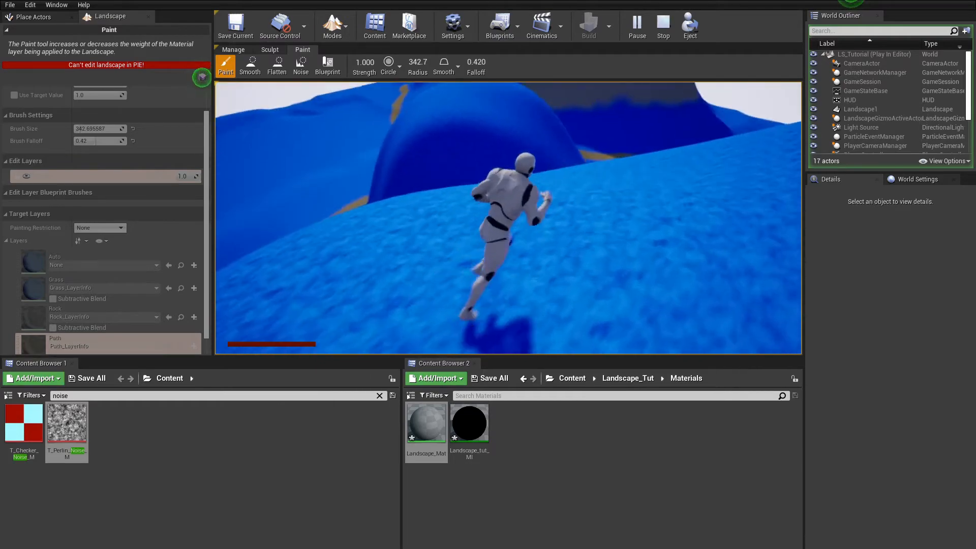
{"action": "key", "text": "w"}
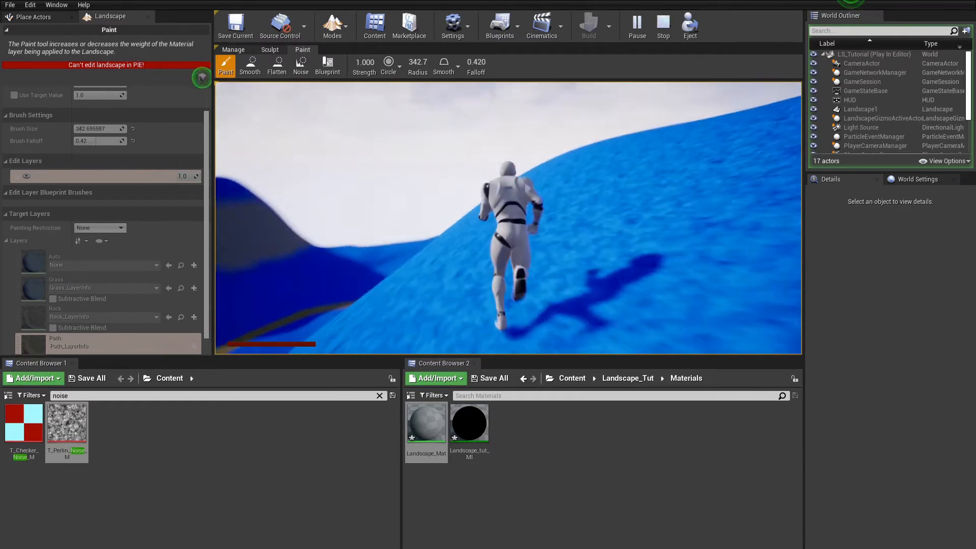
{"action": "key", "text": "Escape"}
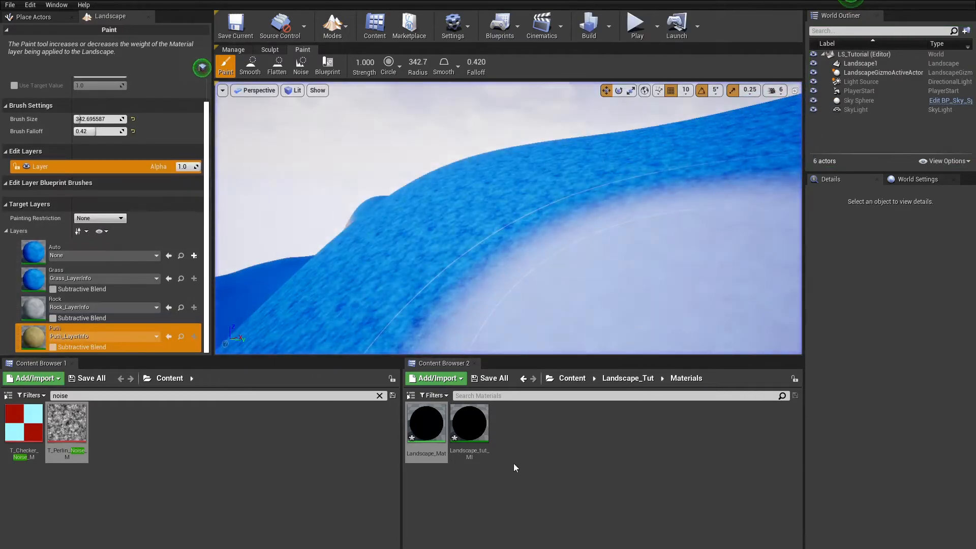
- Open the Landscape_tut_MI material instance, enable the GrassNoiseTiling override and lower it to about 0.08
{"action": "double_click", "coordinate": [463, 435]}
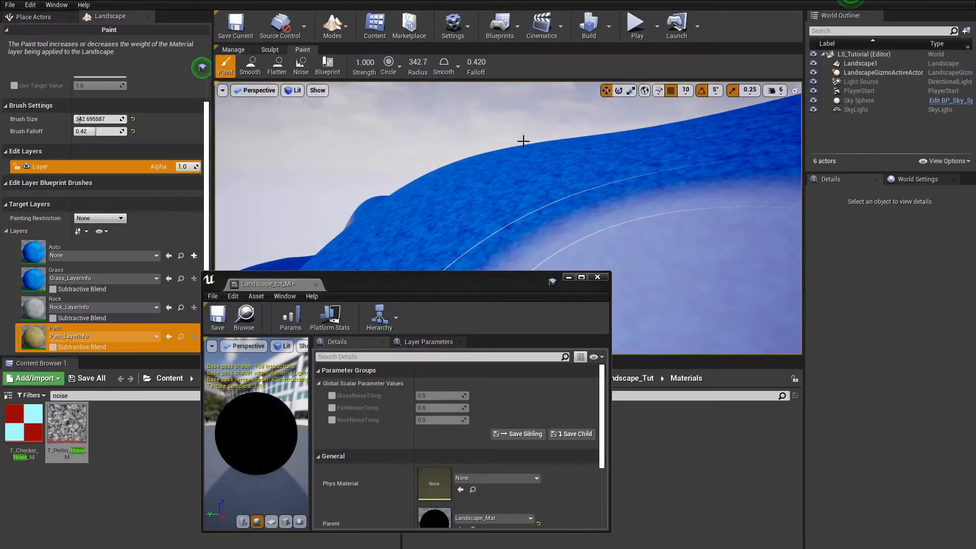
{"action": "right_click_drag", "start_coordinate": [508, 218], "coordinate": [453, 224]}
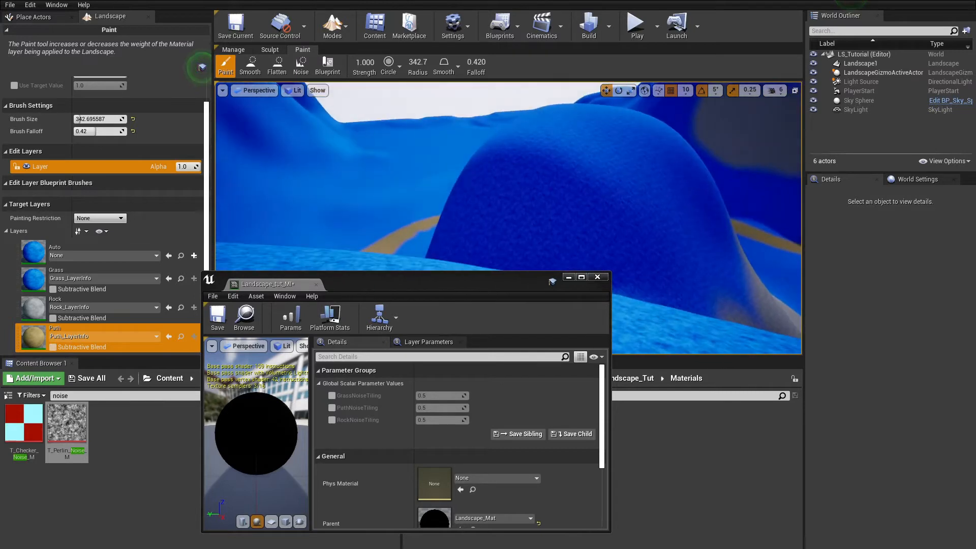
{"action": "left_click", "coordinate": [332, 396]}
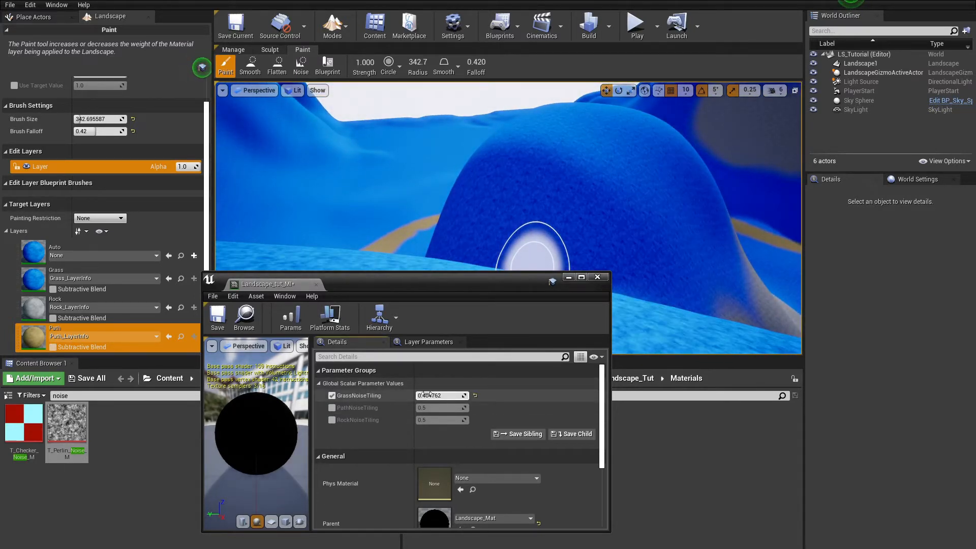
{"action": "left_click_drag", "start_coordinate": [429, 395], "coordinate": [428, 395]}
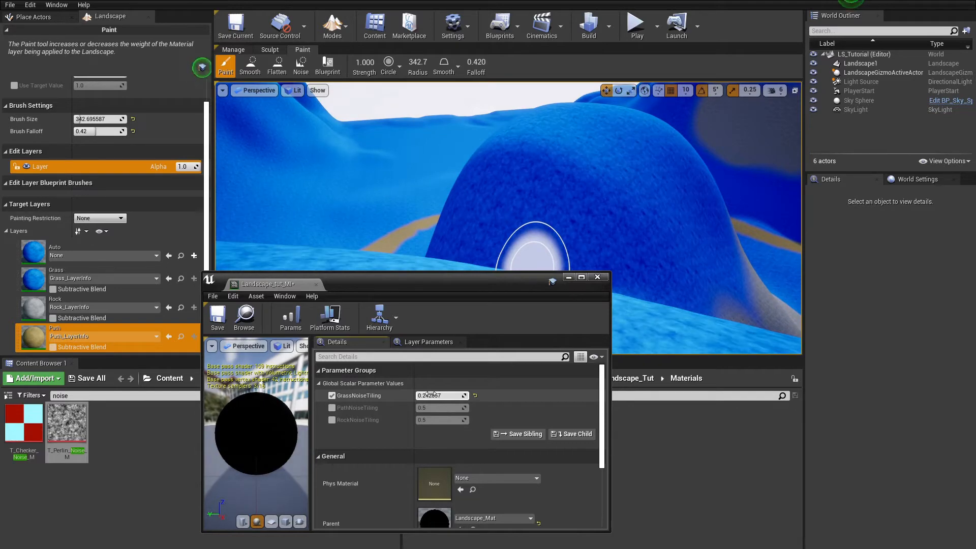
{"action": "mouse_move", "coordinate": [495, 183]}
{"action": "right_mouse_down"}
{"action": "mouse_move", "coordinate": [559, 219]}
{"action": "mouse_move", "coordinate": [473, 183]}
{"action": "mouse_move", "coordinate": [386, 168]}
{"action": "right_mouse_up"}
{"action": "left_click_drag", "start_coordinate": [429, 395], "coordinate": [428, 395]}
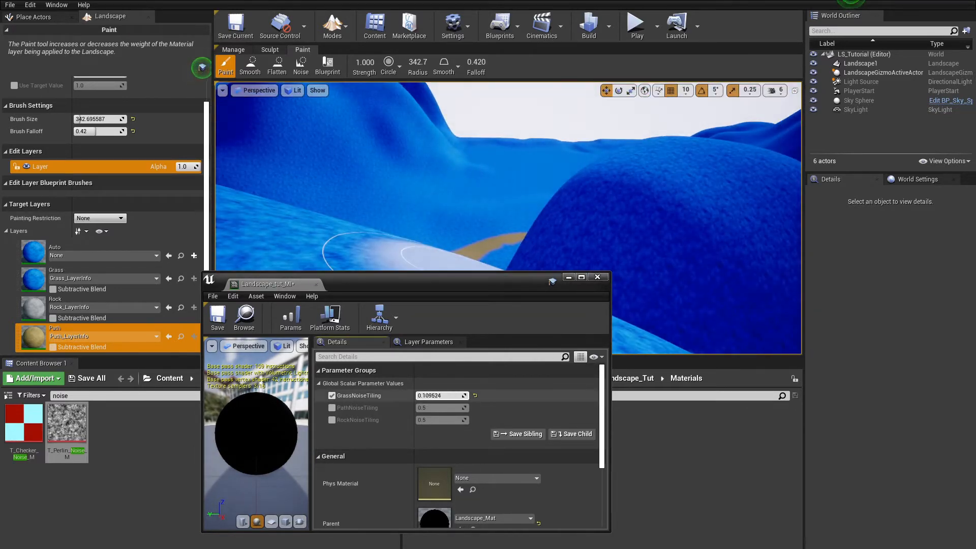
{"action": "right_click_drag", "start_coordinate": [494, 149], "coordinate": [650, 127]}
{"action": "mouse_move", "coordinate": [509, 183]}
{"action": "right_mouse_down"}
{"action": "mouse_move", "coordinate": [636, 168]}
{"action": "mouse_move", "coordinate": [483, 193]}
{"action": "mouse_move", "coordinate": [432, 178]}
{"action": "right_mouse_up"}
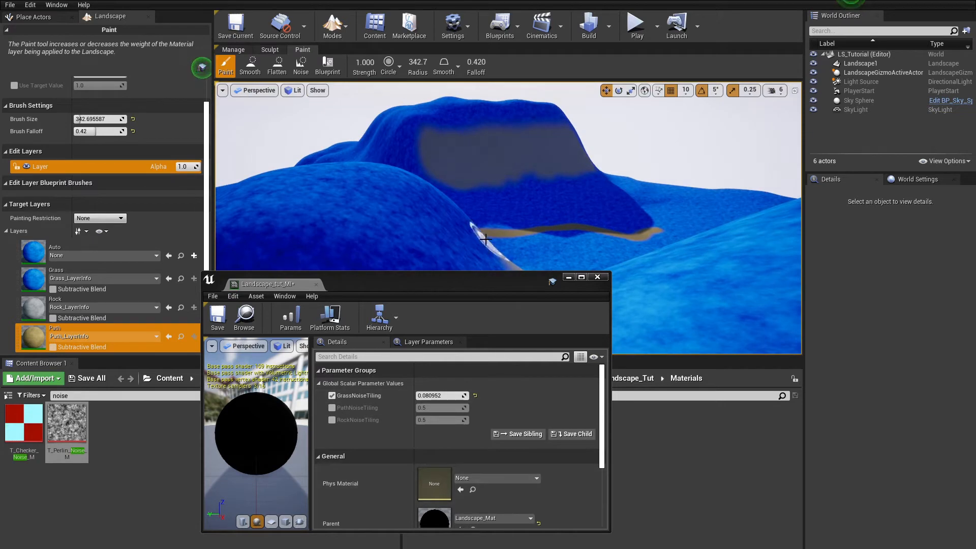
- Enable the RockNoiseTiling override and set both RockNoiseTiling and GrassNoiseTiling to 0.2
{"action": "left_click", "coordinate": [331, 419]}
{"action": "left_click", "coordinate": [424, 420]}
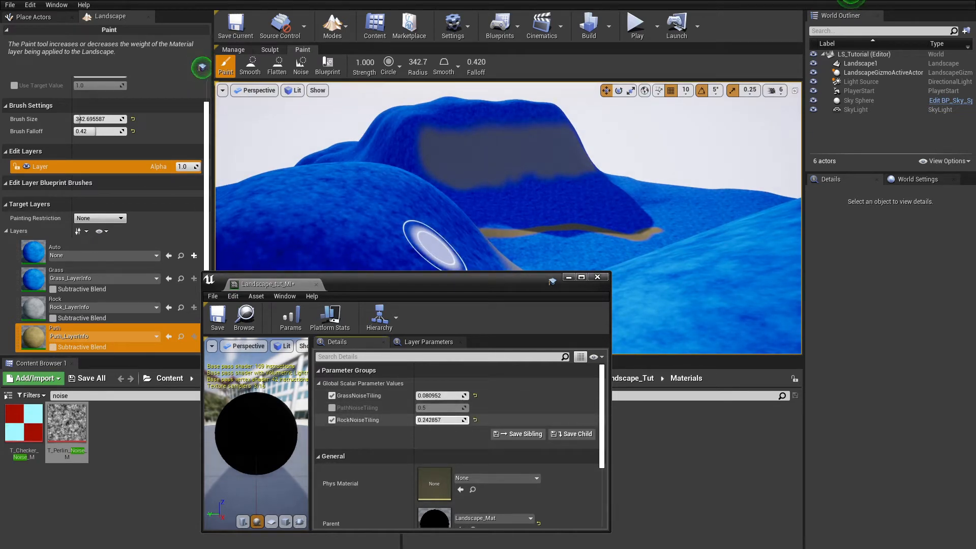
{"action": "key", "text": "Return"}
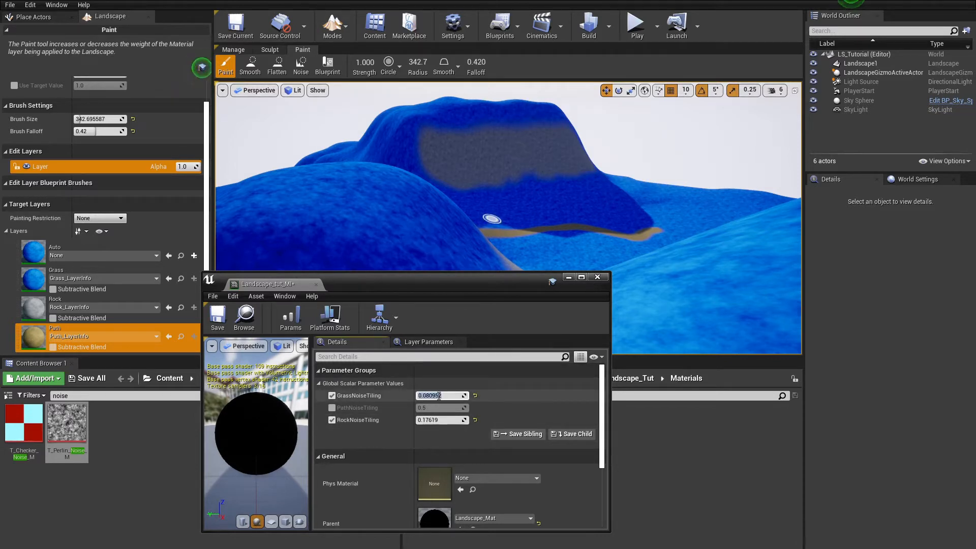
{"action": "type", "text": "0.2"}
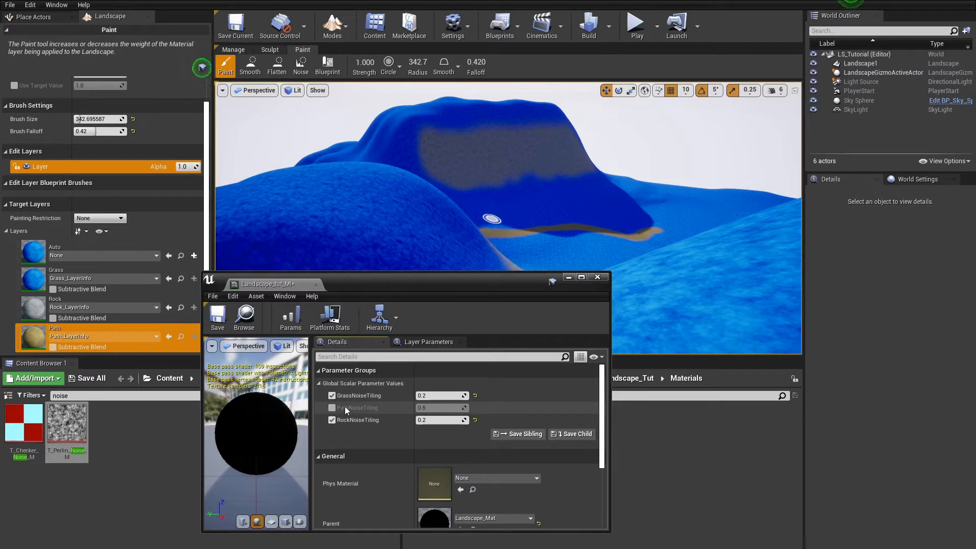
- Enable the PathNoiseTiling override at 0.5, save the material instance and minimize its editor window
{"action": "left_click", "coordinate": [332, 409]}
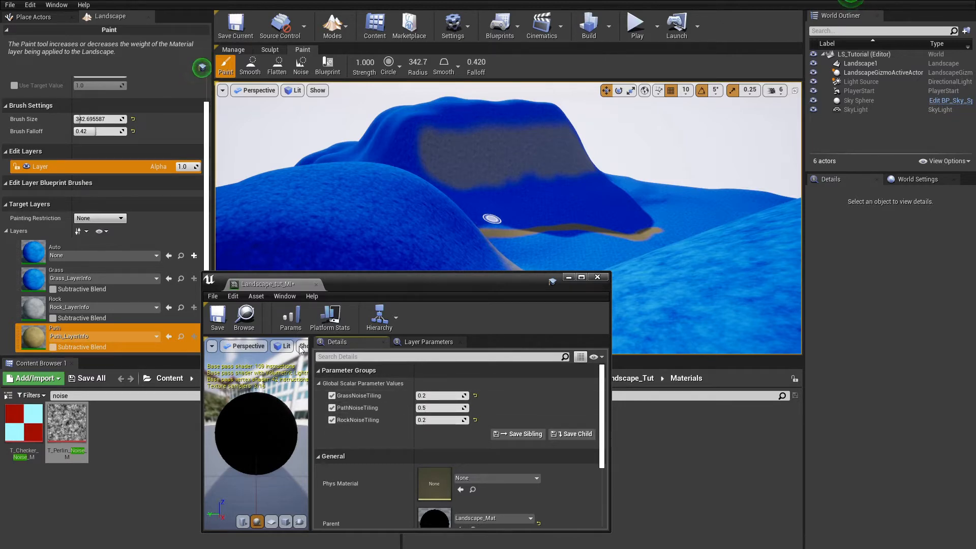
{"action": "left_click", "coordinate": [214, 325]}
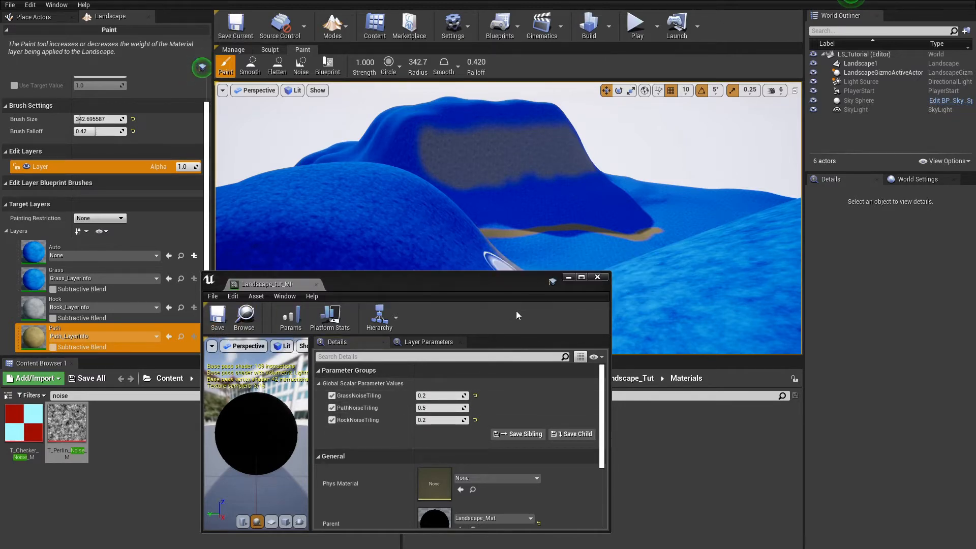
{"action": "left_click", "coordinate": [568, 277]}
- Examine the noise tiling on the path, grass and rock areas of the landscape in the level viewport
{"action": "mouse_move", "coordinate": [571, 243]}
{"action": "right_mouse_down"}
{"action": "mouse_move", "coordinate": [571, 219]}
{"action": "mouse_move", "coordinate": [562, 249]}
{"action": "right_mouse_up"}
{"action": "key", "text": "w"}
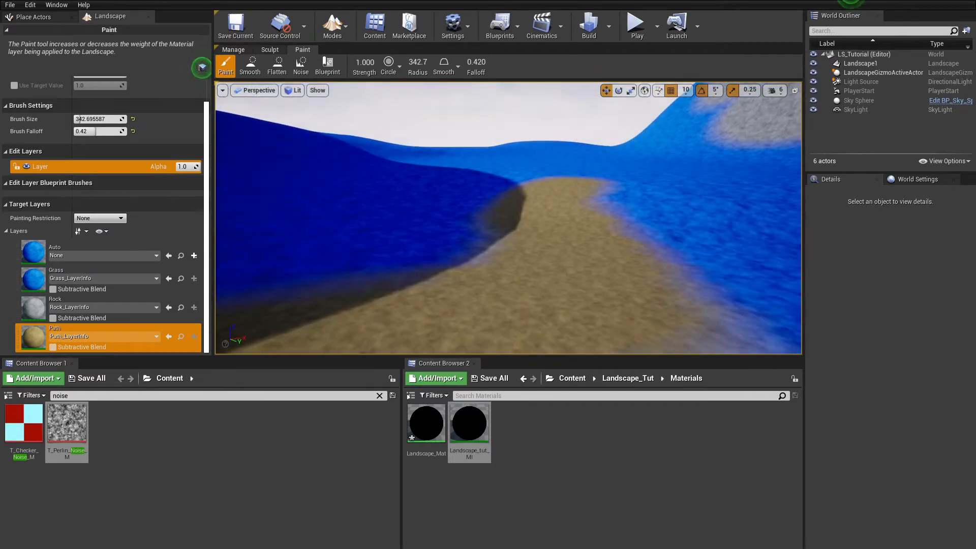
{"action": "right_click_drag", "start_coordinate": [508, 218], "coordinate": [584, 211]}
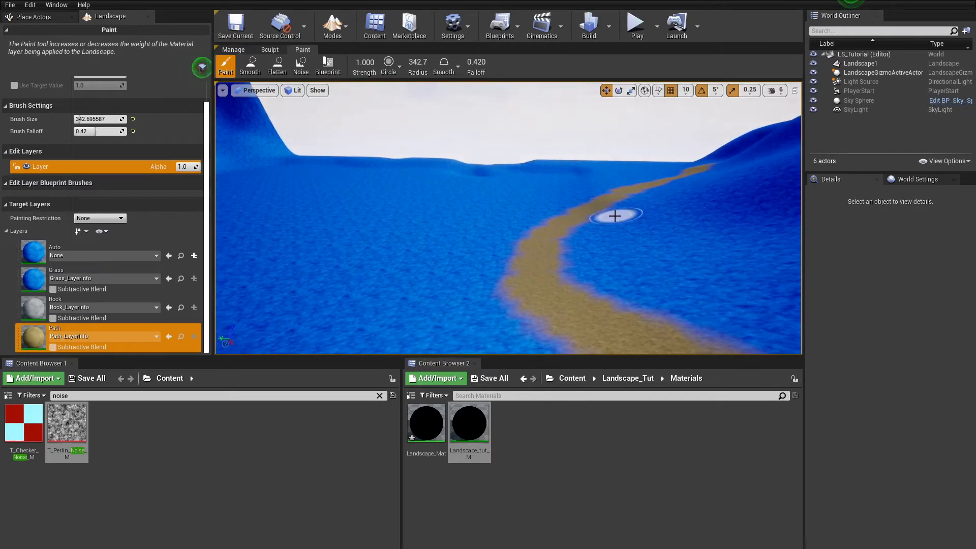
{"action": "right_click_drag", "start_coordinate": [640, 235], "coordinate": [743, 185]}
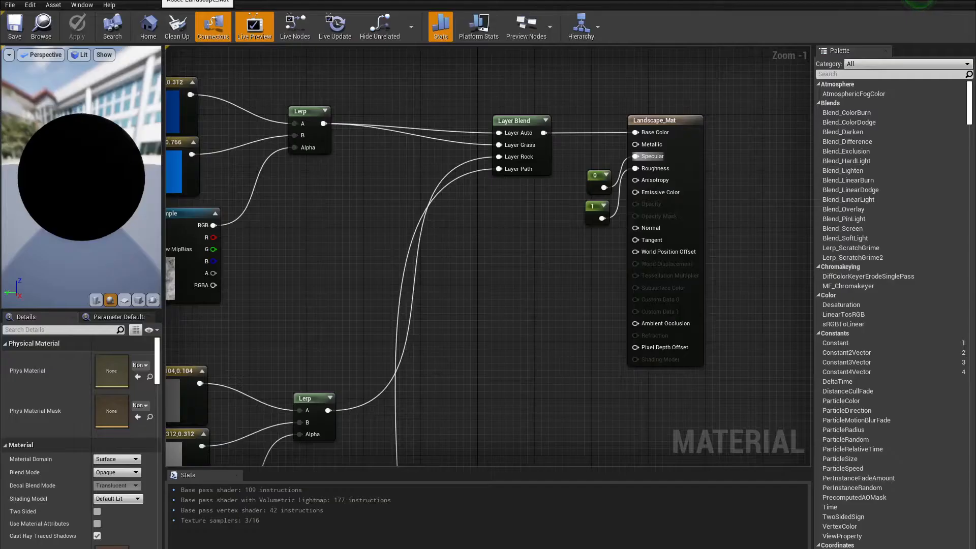
- In Landscape_Mat, connect the two brown dirt colours to their Lerp's A and B and the Texture Sample's RGB to Alpha
{"action": "scroll", "coordinate": [344, 275], "scroll_direction": "down", "scroll_amount": 2}
{"action": "right_click_drag", "start_coordinate": [344, 274], "coordinate": [508, 147]}
{"action": "scroll", "coordinate": [507, 147], "scroll_direction": "down", "scroll_amount": 2}
{"action": "right_click_drag", "start_coordinate": [514, 202], "coordinate": [522, 125]}
{"action": "scroll", "coordinate": [467, 247], "scroll_direction": "up", "scroll_amount": 5}
{"action": "left_click_drag", "start_coordinate": [452, 162], "coordinate": [576, 195]}
{"action": "left_click_drag", "start_coordinate": [452, 227], "coordinate": [576, 208]}
{"action": "left_click_drag", "start_coordinate": [458, 323], "coordinate": [576, 222]}
- Select the whole dirt node group with its Lerp and place it above the blue grass group
{"action": "scroll", "coordinate": [478, 425], "scroll_direction": "down", "scroll_amount": 4}
{"action": "right_click_drag", "start_coordinate": [478, 425], "coordinate": [564, 296]}
{"action": "left_click_drag", "start_coordinate": [326, 192], "coordinate": [605, 305]}
{"action": "left_click_drag", "start_coordinate": [511, 265], "coordinate": [498, 325]}
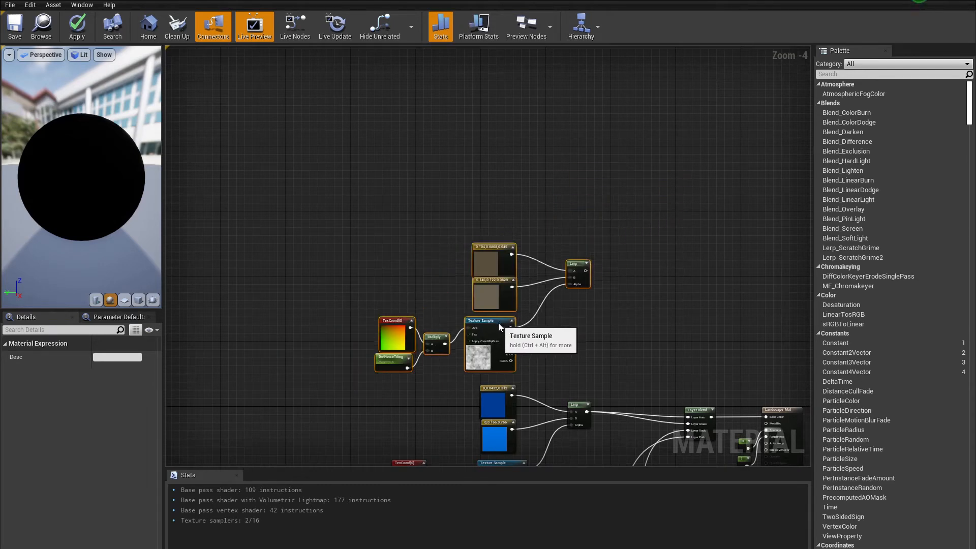
{"action": "left_click", "coordinate": [374, 259]}
- Add a WorldAlignedBlend node in the empty graph area beside the grey rock group's Lerp
{"action": "scroll", "coordinate": [346, 321], "scroll_direction": "down", "scroll_amount": 2}
{"action": "scroll", "coordinate": [406, 313], "scroll_direction": "up", "scroll_amount": 4}
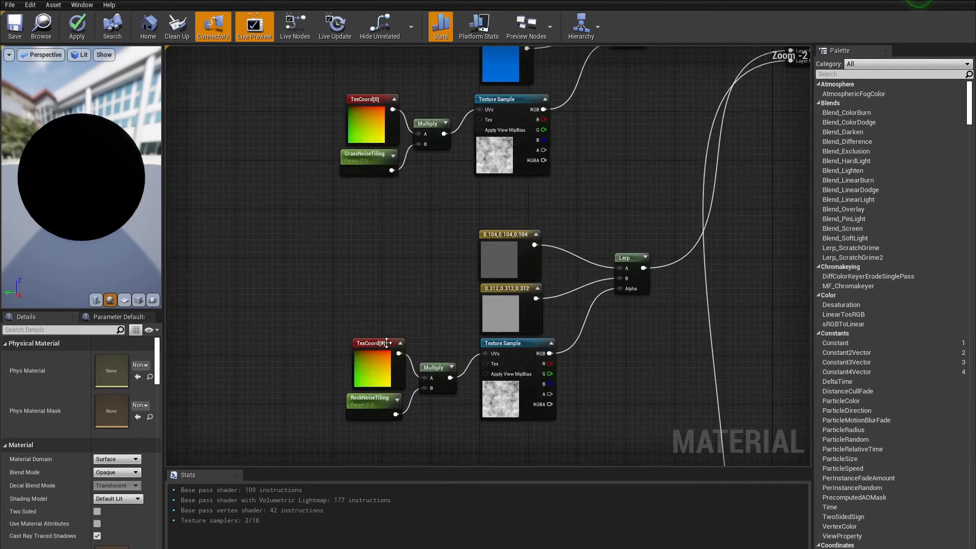
{"action": "right_click_drag", "start_coordinate": [552, 321], "coordinate": [463, 223]}
{"action": "scroll", "coordinate": [523, 267], "scroll_direction": "down", "scroll_amount": 2}
{"action": "right_click_drag", "start_coordinate": [521, 271], "coordinate": [337, 337]}
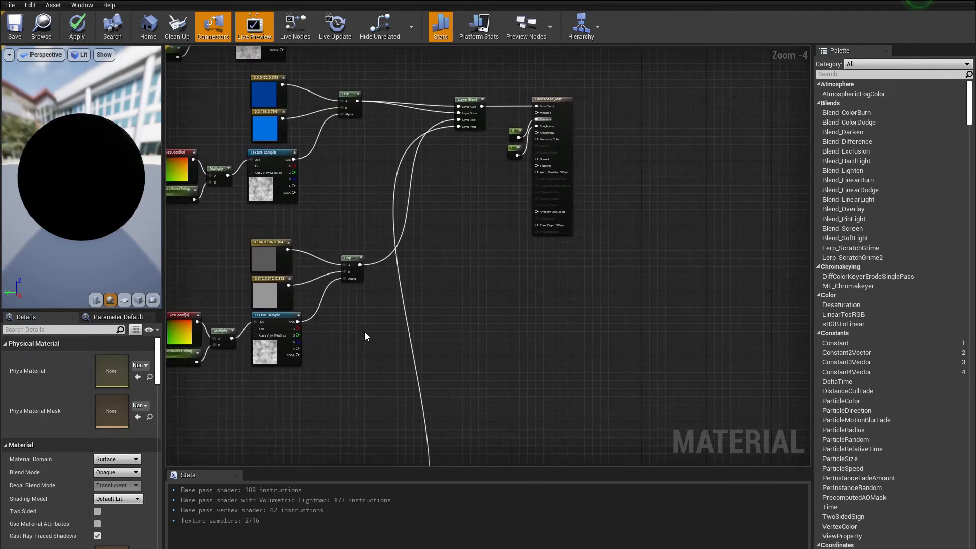
{"action": "right_click", "coordinate": [443, 306]}
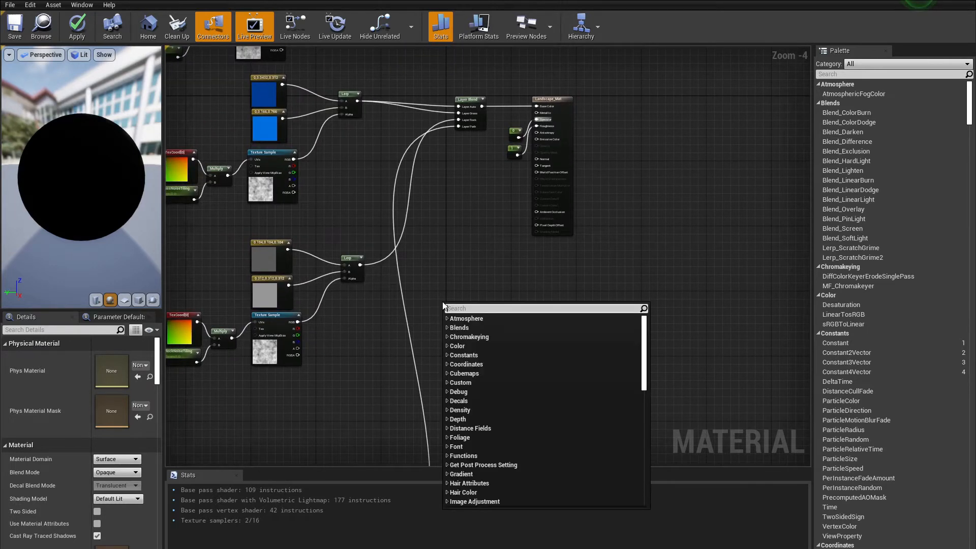
{"action": "type", "text": "wor"}
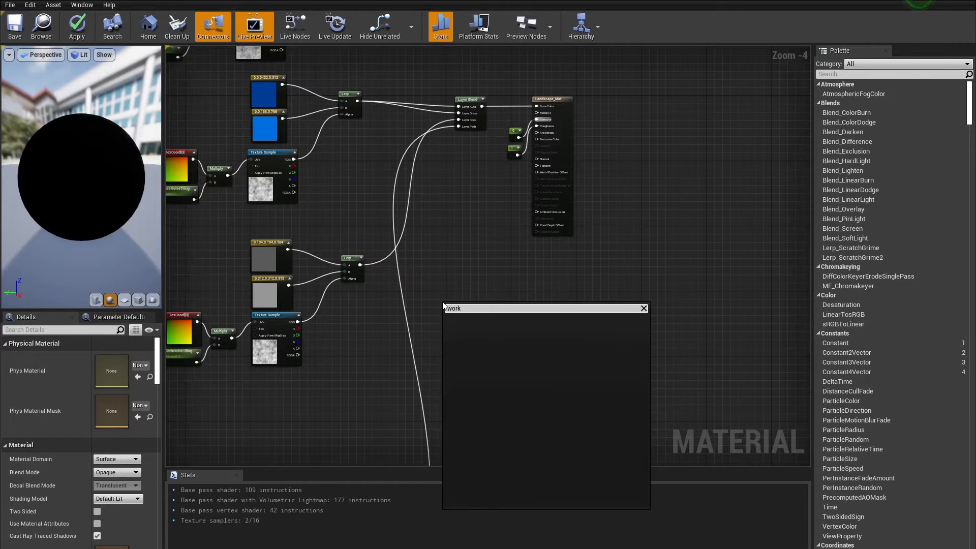
{"action": "type", "text": "ldA"}
{"action": "key", "text": "Return"}
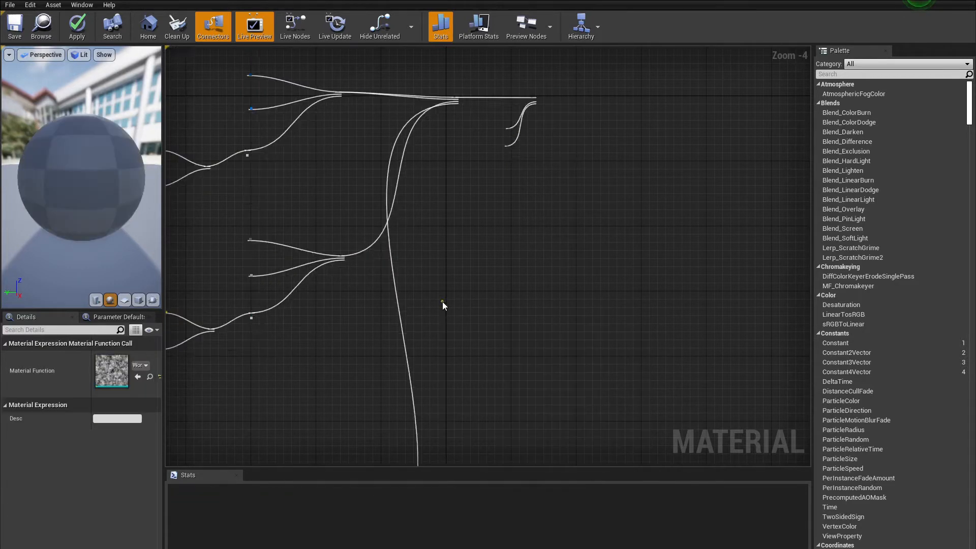
- Move the WorldAlignedBlend node directly below the rock group's Lerp
{"action": "scroll", "coordinate": [450, 300], "scroll_direction": "up", "scroll_amount": 5}
{"action": "left_click_drag", "start_coordinate": [464, 317], "coordinate": [422, 231]}
{"action": "left_click", "coordinate": [404, 342]}
{"action": "right_click_drag", "start_coordinate": [426, 312], "coordinate": [441, 321]}
{"action": "left_click_drag", "start_coordinate": [471, 240], "coordinate": [309, 326]}
{"action": "left_click", "coordinate": [414, 251]}
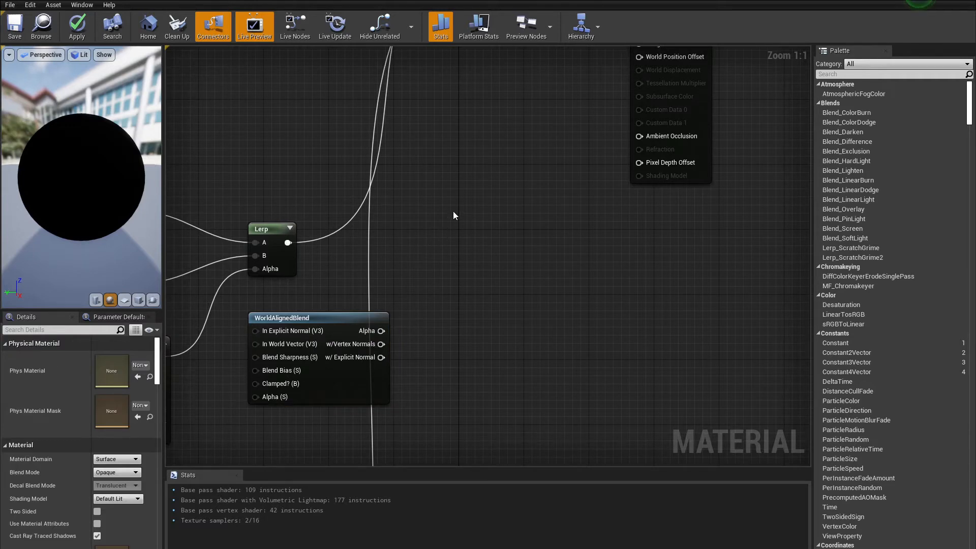
- Add a second Lerp node level with the rock Lerp and place WorldAlignedBlend directly beneath it
{"action": "left_click", "coordinate": [458, 252]}
{"action": "left_click_drag", "start_coordinate": [485, 257], "coordinate": [486, 231]}
{"action": "left_click", "coordinate": [427, 278]}
{"action": "left_click_drag", "start_coordinate": [353, 323], "coordinate": [466, 304]}
{"action": "left_click", "coordinate": [418, 415]}
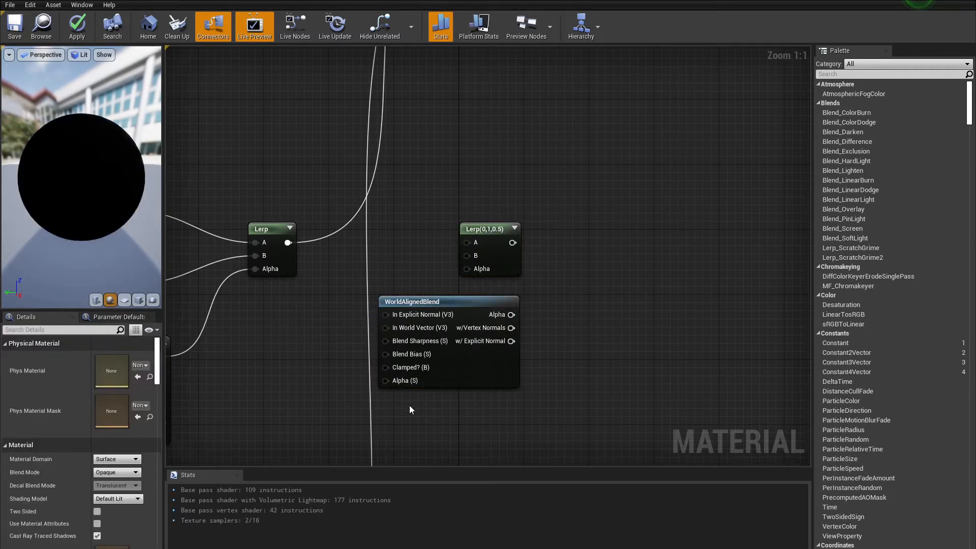
{"action": "right_click_drag", "start_coordinate": [412, 410], "coordinate": [476, 373]}
{"action": "right_click_drag", "start_coordinate": [398, 333], "coordinate": [440, 341]}
{"action": "left_click_drag", "start_coordinate": [592, 286], "coordinate": [527, 284]}
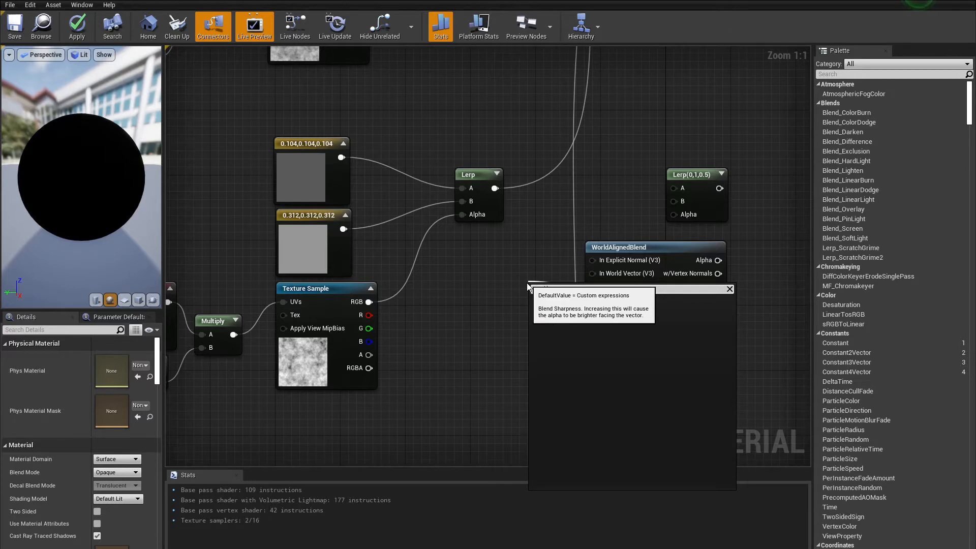
{"action": "type", "text": "RockBS"}
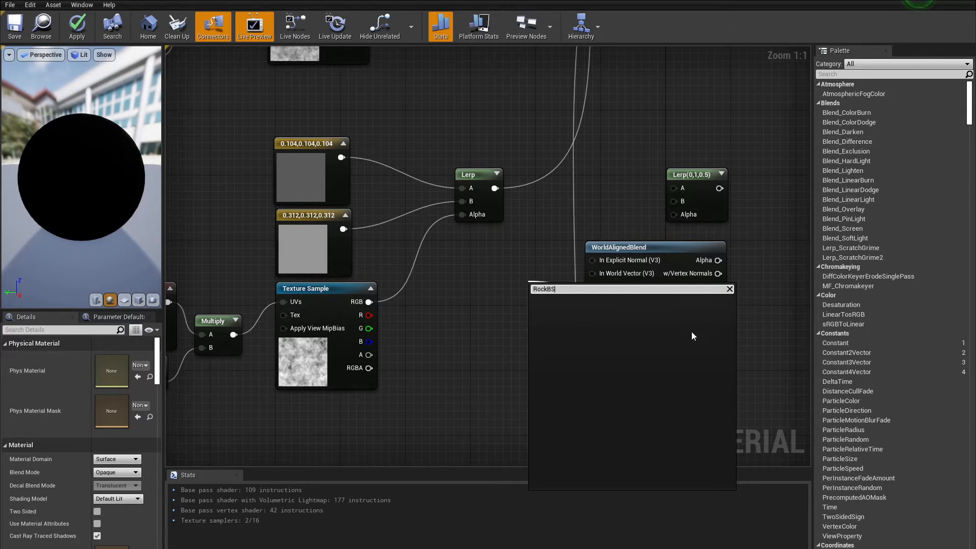
{"action": "left_click", "coordinate": [508, 319]}
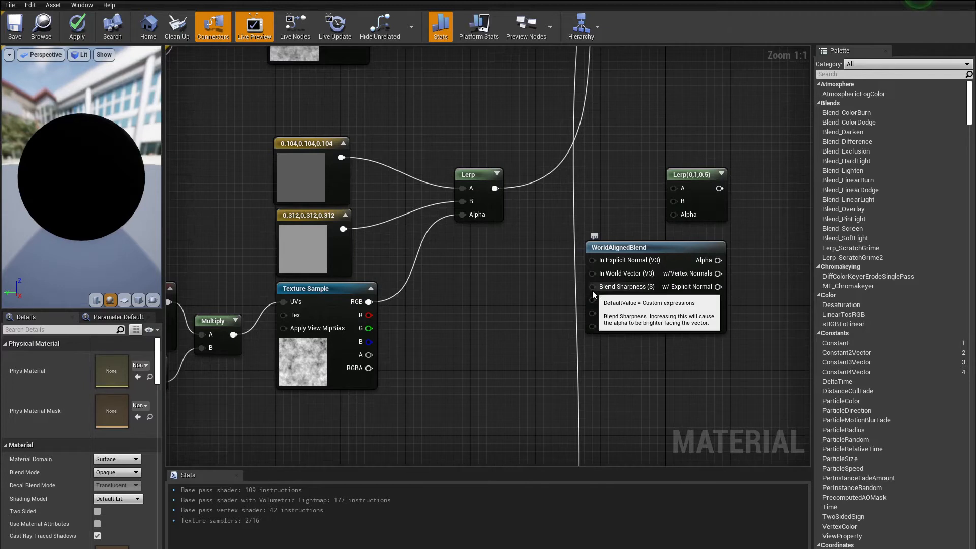
- Create a scalar parameter named RockBS beside WorldAlignedBlend's inputs
{"action": "key", "text": "s"}
{"action": "left_click", "coordinate": [502, 272]}
{"action": "type", "text": "RockBS"}
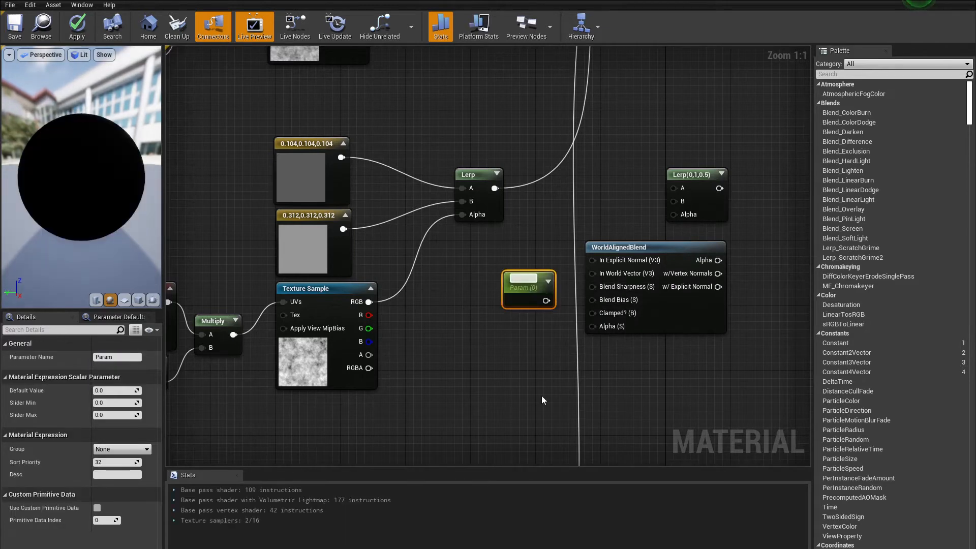
{"action": "key", "text": "Return"}
{"action": "right_click", "coordinate": [548, 320]}
{"action": "left_click", "coordinate": [546, 366]}
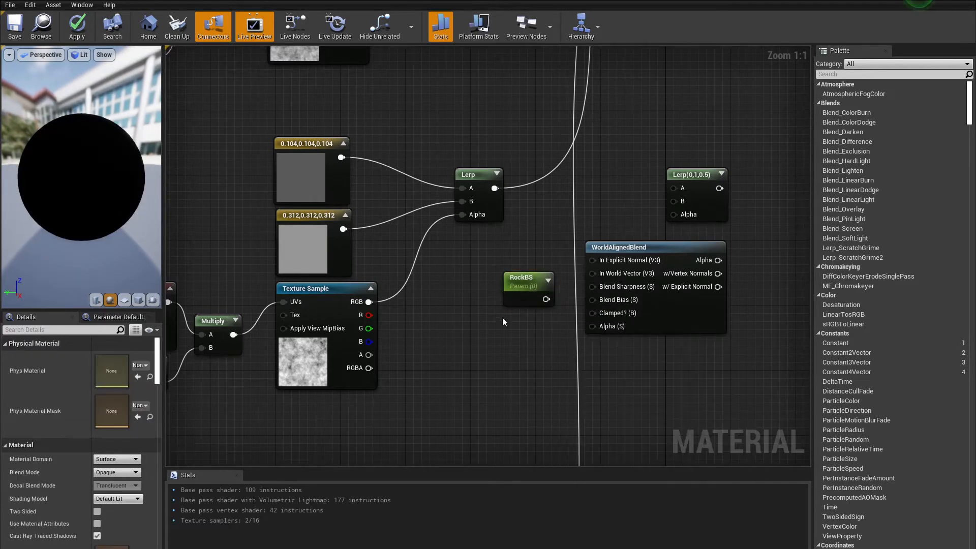
- Create a scalar parameter named RockBB below RockBS, and connect RockBS to Blend Sharpness and RockBB to Blend Bias
{"action": "key", "text": "s"}
{"action": "left_click", "coordinate": [501, 341]}
{"action": "type", "text": "sssss"}
{"action": "key", "text": "Return"}
{"action": "left_click_drag", "start_coordinate": [523, 355], "coordinate": [603, 288]}
- Set the default value of RockBS to -50 and of RockBB to 20
{"action": "left_click", "coordinate": [523, 284]}
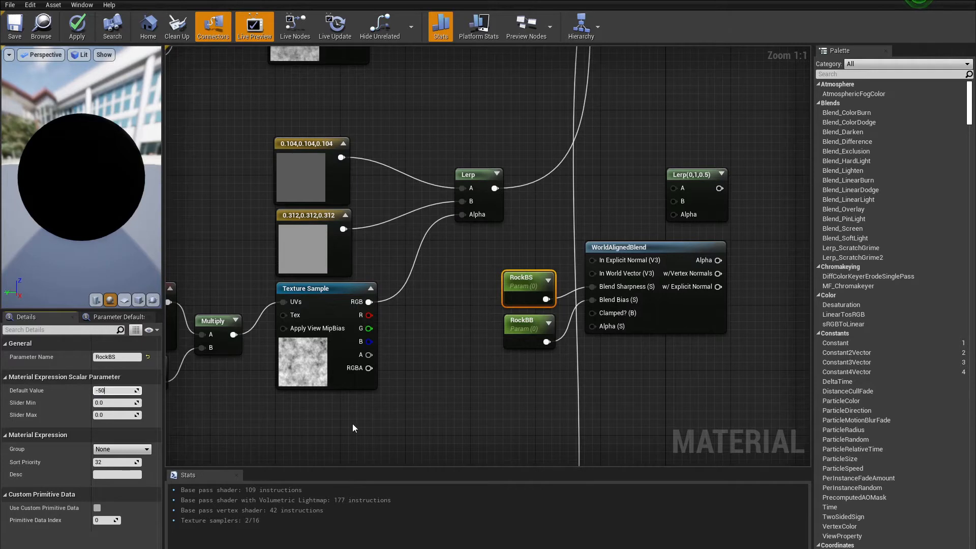
{"action": "left_click", "coordinate": [526, 333]}
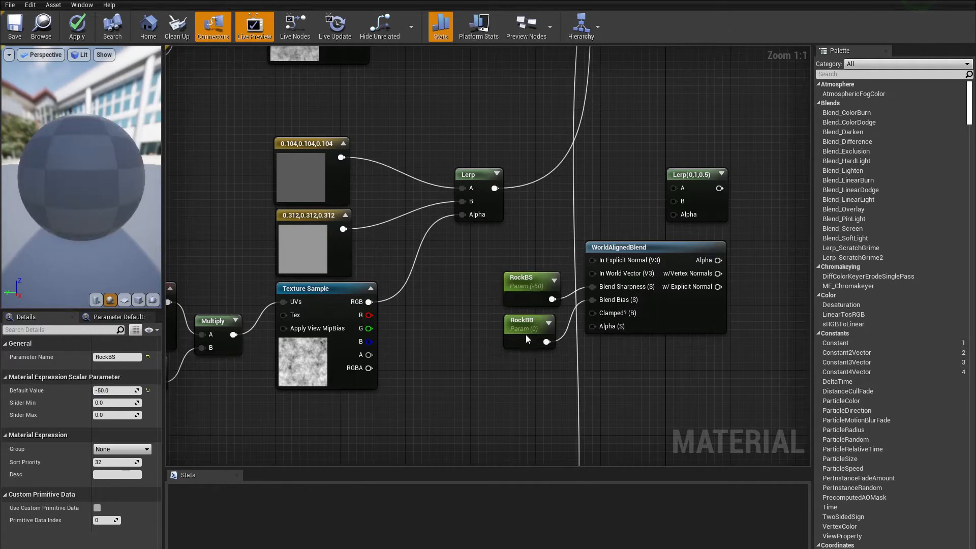
{"action": "left_click", "coordinate": [114, 391]}
{"action": "type", "text": "20"}
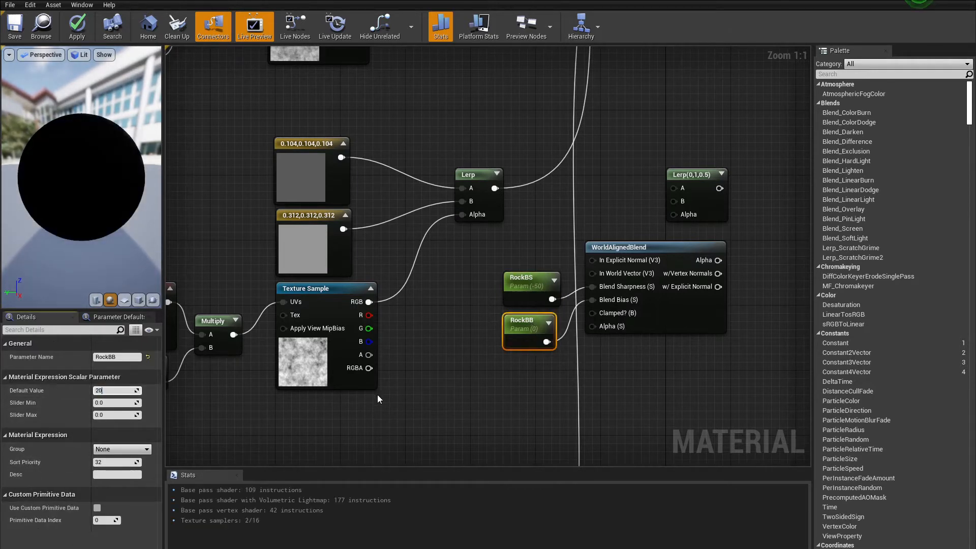
{"action": "key", "text": "Return"}
{"action": "left_click", "coordinate": [469, 369]}
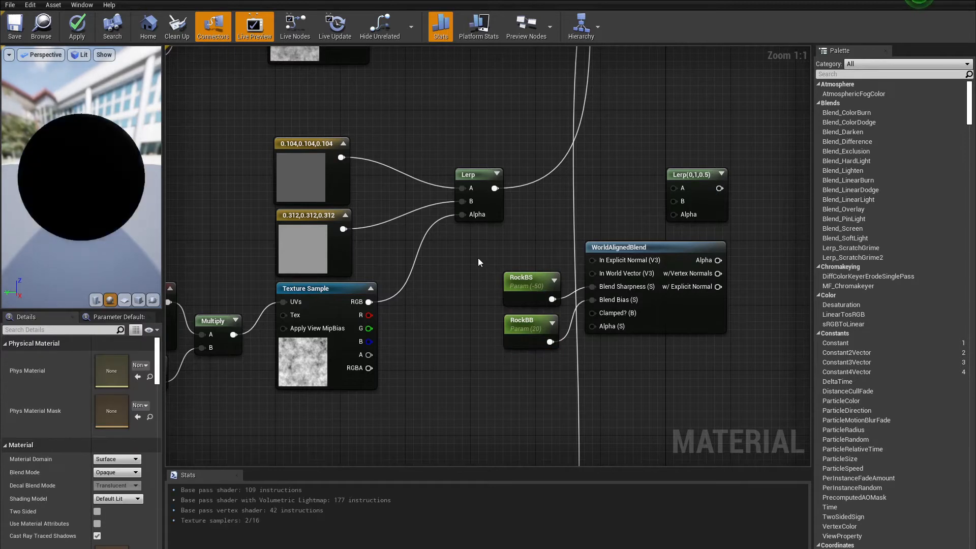
- Connect WorldAlignedBlend's Alpha to the new Lerp's Alpha and the rock Lerp's output to its B input
{"action": "left_click_drag", "start_coordinate": [718, 261], "coordinate": [674, 215]}
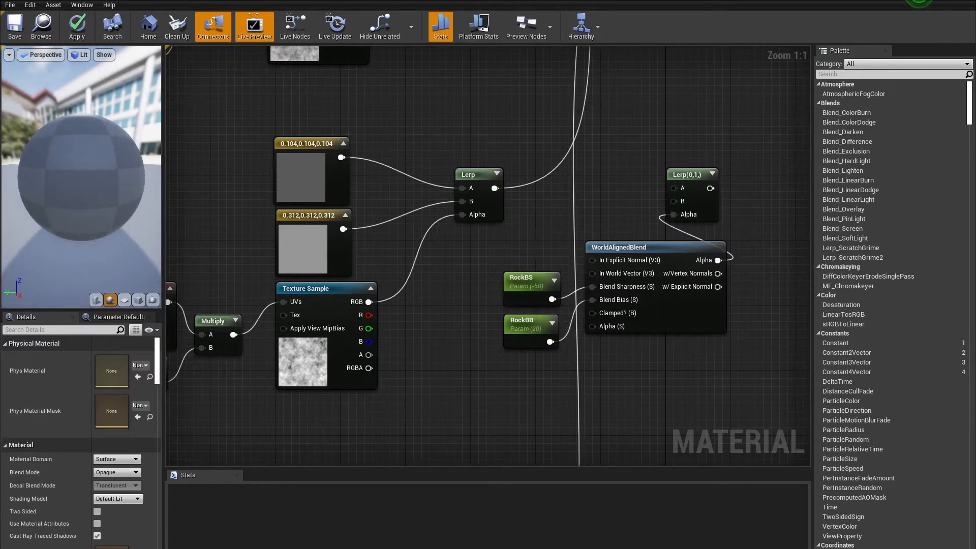
{"action": "right_click_drag", "start_coordinate": [637, 279], "coordinate": [612, 342]}
{"action": "left_click_drag", "start_coordinate": [468, 252], "coordinate": [523, 264]}
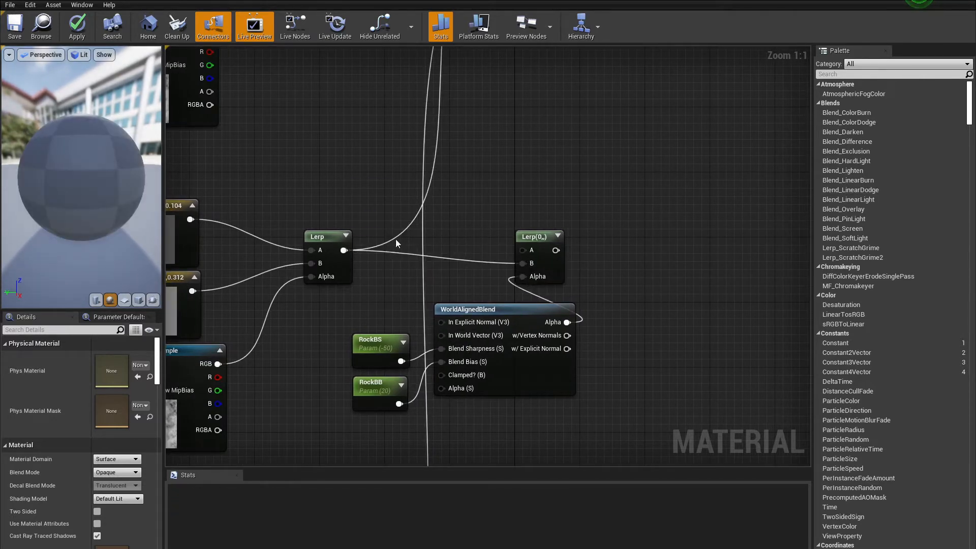
{"action": "right_click_drag", "start_coordinate": [388, 304], "coordinate": [461, 345]}
{"action": "scroll", "coordinate": [474, 325], "scroll_direction": "down", "scroll_amount": 1}
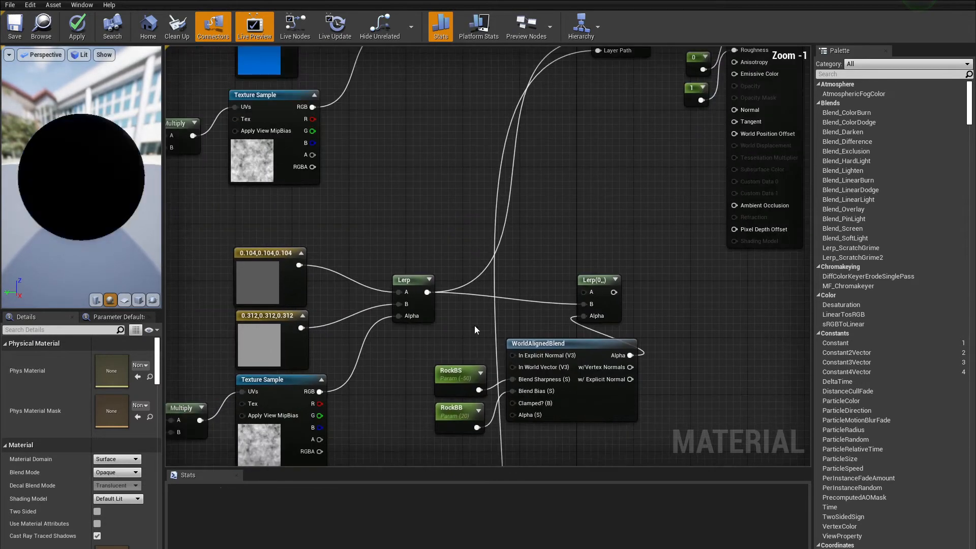
- Move the new Lerp further right so it clears the WorldAlignedBlend node
{"action": "left_click", "coordinate": [599, 270]}
{"action": "left_click_drag", "start_coordinate": [622, 263], "coordinate": [687, 260]}
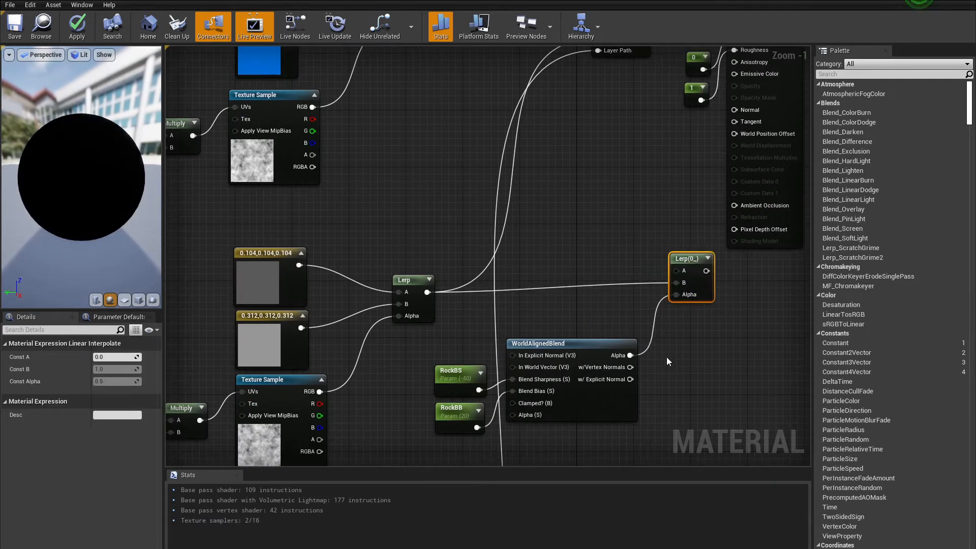
{"action": "left_click", "coordinate": [665, 358]}
- Move the Layer Blend, the two constants and the Landscape_Mat result node together far to the right of the graph
{"action": "scroll", "coordinate": [675, 358], "scroll_direction": "down", "scroll_amount": 2}
{"action": "right_click_drag", "start_coordinate": [675, 359], "coordinate": [561, 388]}
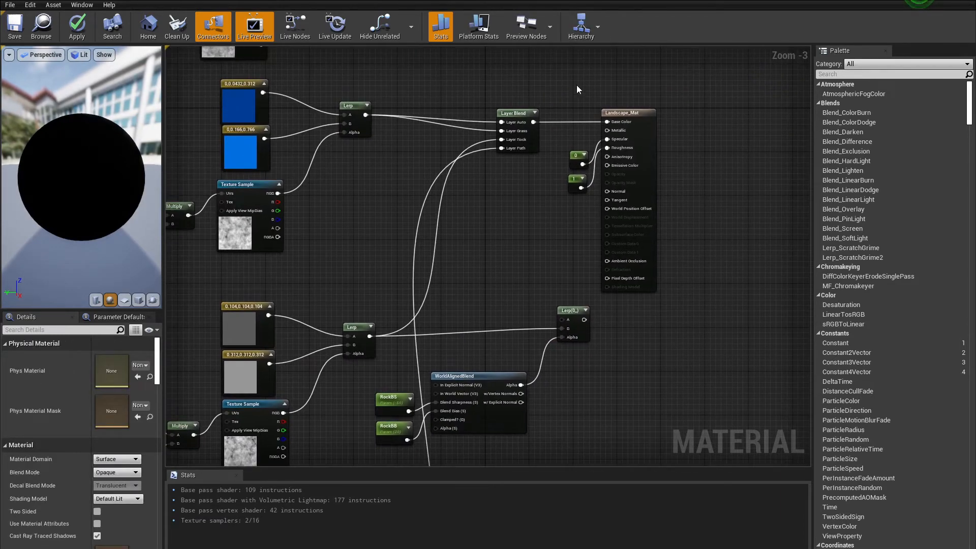
{"action": "left_click_drag", "start_coordinate": [516, 73], "coordinate": [628, 182]}
{"action": "left_click_drag", "start_coordinate": [638, 115], "coordinate": [780, 110]}
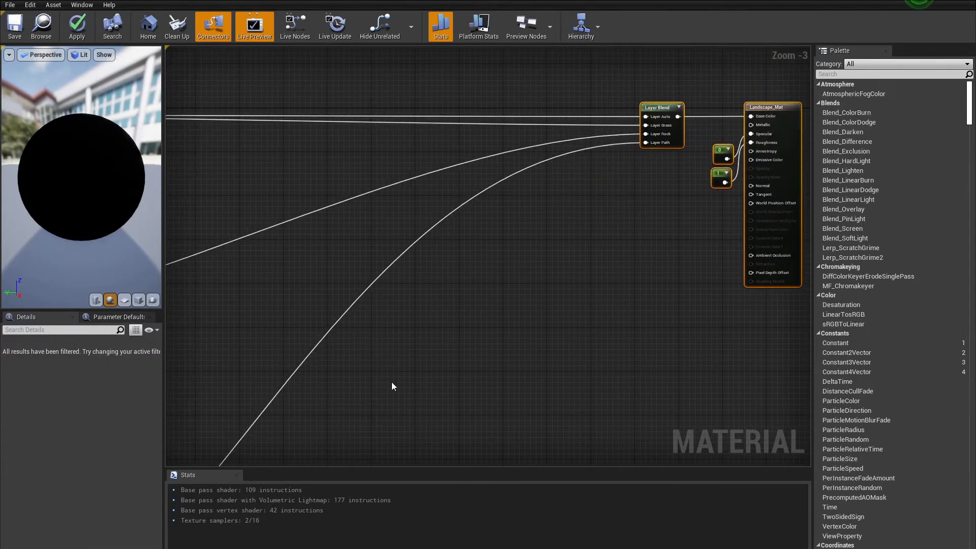
{"action": "left_click", "coordinate": [391, 382]}
- Wrap the rock blending nodes in a comment titled "Rock Blend" and widen it to enclose the rock Lerp
{"action": "right_click_drag", "start_coordinate": [391, 383], "coordinate": [656, 288]}
{"action": "scroll", "coordinate": [497, 298], "scroll_direction": "down", "scroll_amount": 2}
{"action": "scroll", "coordinate": [548, 261], "scroll_direction": "up", "scroll_amount": 3}
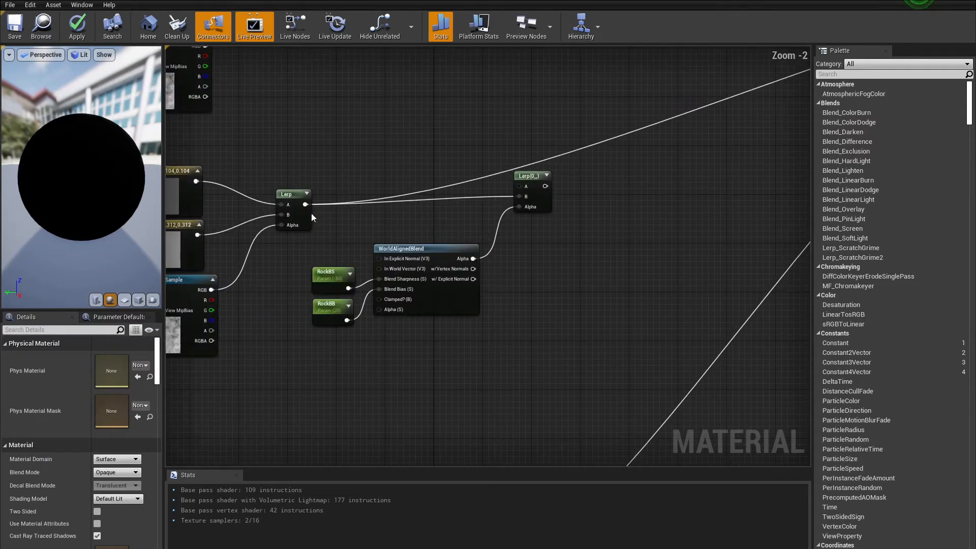
{"action": "left_click_drag", "start_coordinate": [345, 370], "coordinate": [601, 166]}
{"action": "key", "text": "c"}
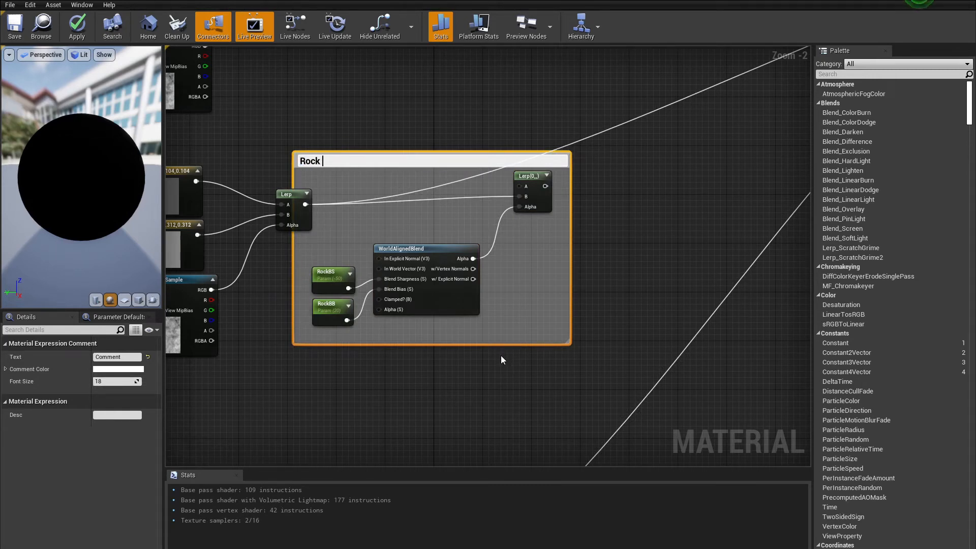
{"action": "key", "text": "Return"}
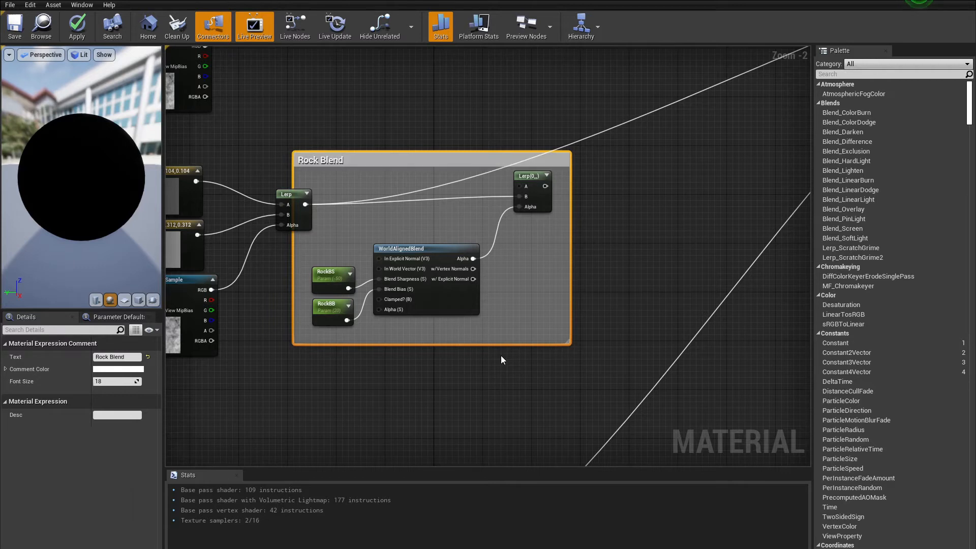
{"action": "left_click_drag", "start_coordinate": [292, 329], "coordinate": [266, 331]}
{"action": "left_click", "coordinate": [361, 365]}
- Select the rock node group with its Rock Blend comment and move it down, opening space below the grass group
{"action": "scroll", "coordinate": [363, 369], "scroll_direction": "down", "scroll_amount": 1}
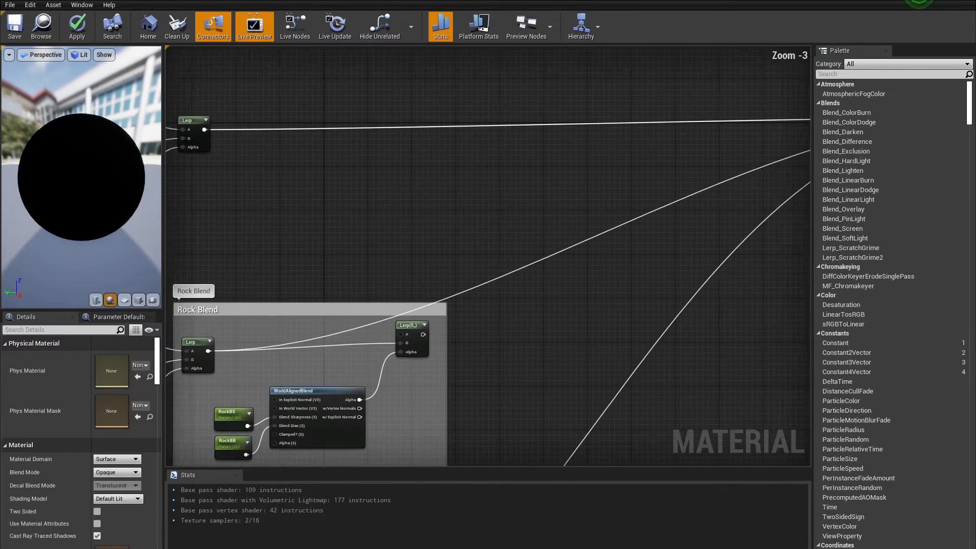
{"action": "right_click_drag", "start_coordinate": [363, 370], "coordinate": [339, 394]}
{"action": "right_click_drag", "start_coordinate": [525, 270], "coordinate": [695, 275]}
{"action": "scroll", "coordinate": [550, 290], "scroll_direction": "down", "scroll_amount": 3}
{"action": "right_click_drag", "start_coordinate": [464, 382], "coordinate": [398, 389]}
{"action": "left_click_drag", "start_coordinate": [298, 254], "coordinate": [523, 356]}
{"action": "left_click_drag", "start_coordinate": [511, 259], "coordinate": [488, 322]}
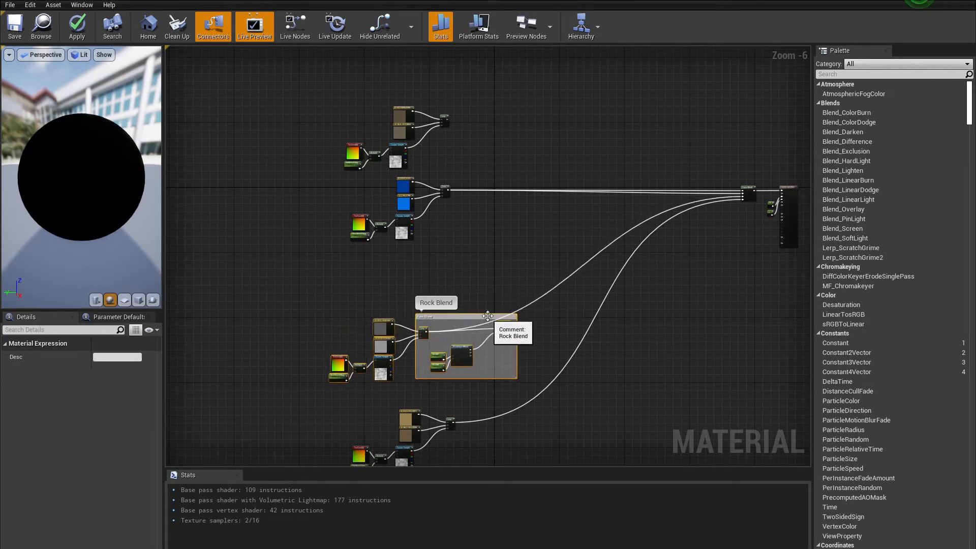
- Move the whole brown dirt node group into the gap between the grass and rock groups
{"action": "left_click", "coordinate": [399, 271]}
{"action": "left_click_drag", "start_coordinate": [307, 77], "coordinate": [469, 166]}
{"action": "left_click_drag", "start_coordinate": [400, 148], "coordinate": [385, 290]}
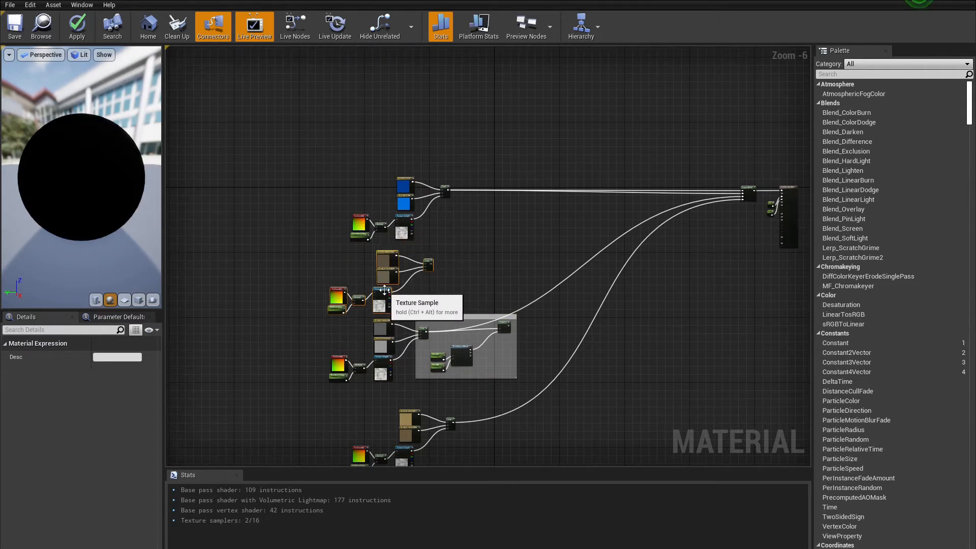
{"action": "left_click", "coordinate": [532, 236]}
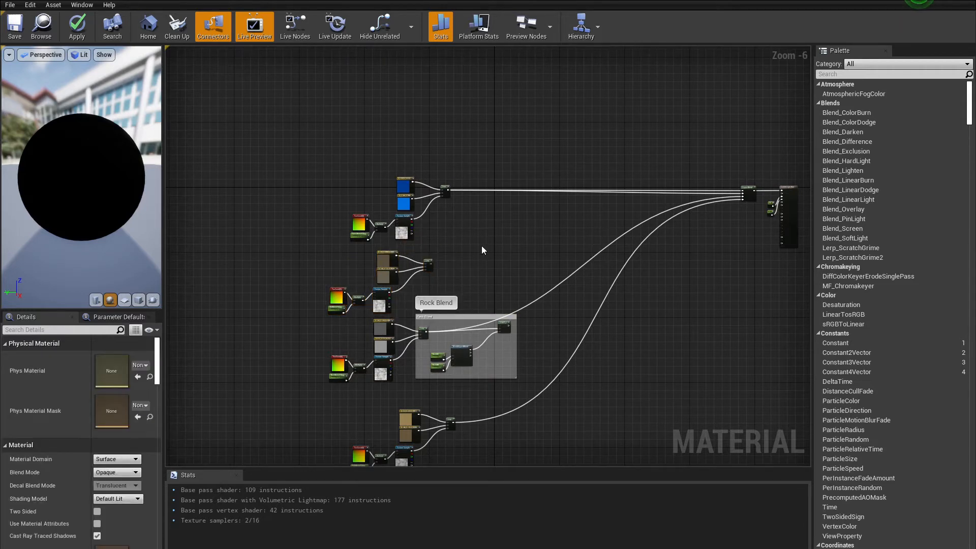
{"action": "key", "text": "ctrl+v"}
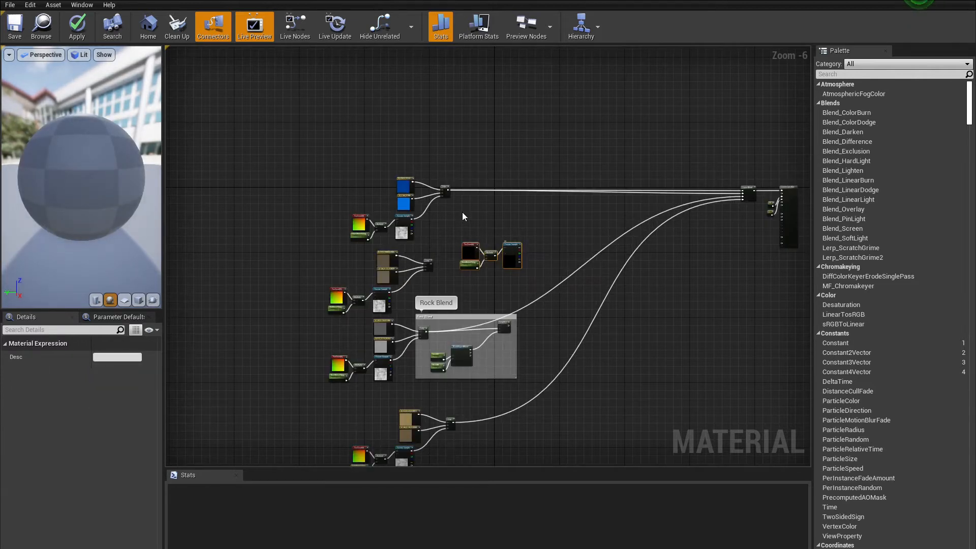
{"action": "left_click_drag", "start_coordinate": [498, 281], "coordinate": [513, 285]}
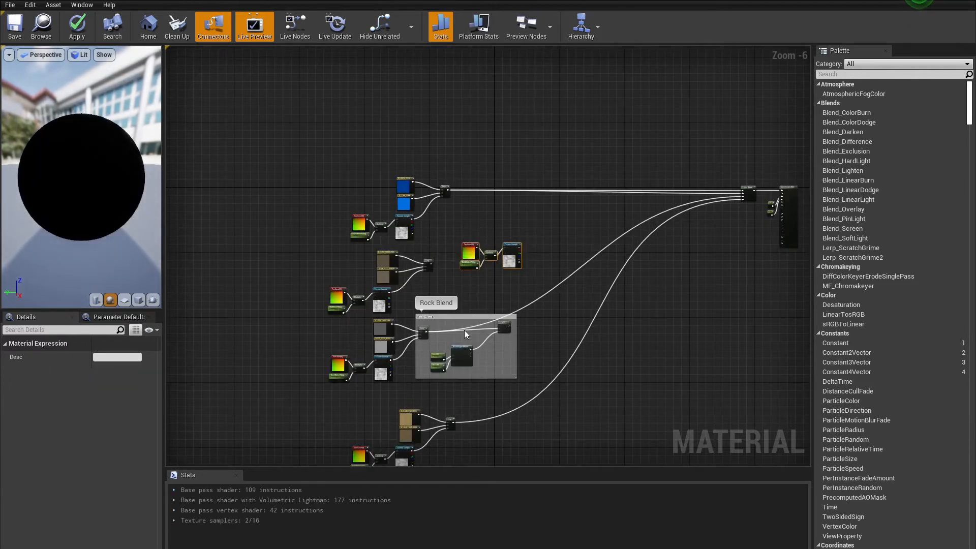
{"action": "key", "text": "Delete"}
- Duplicate the RockBS, RockBB and WorldAlignedBlend nodes and place the copies to the right of the dirt Lerp
{"action": "scroll", "coordinate": [430, 371], "scroll_direction": "up", "scroll_amount": 6}
{"action": "left_click_drag", "start_coordinate": [420, 265], "coordinate": [564, 361]}
{"action": "scroll", "coordinate": [526, 224], "scroll_direction": "down", "scroll_amount": 2}
{"action": "right_click_drag", "start_coordinate": [563, 195], "coordinate": [515, 384]}
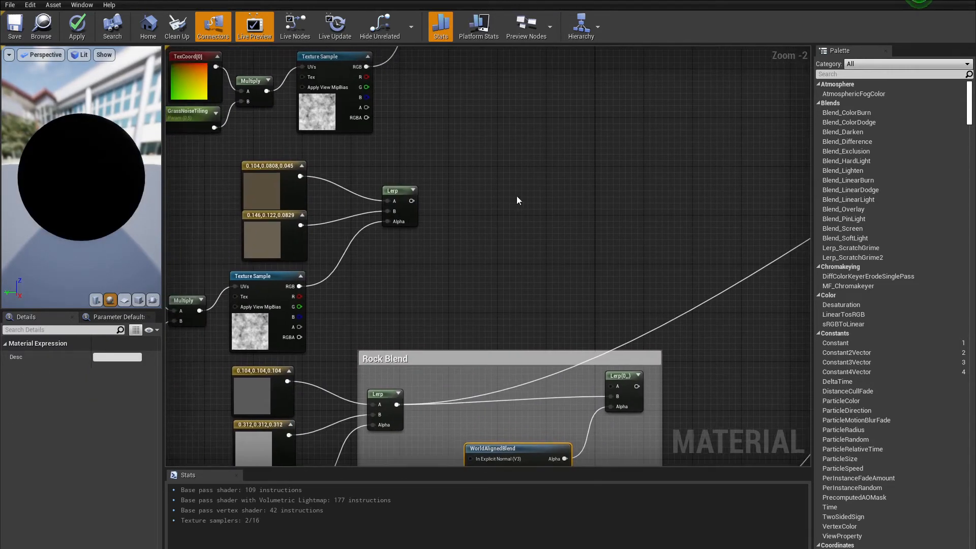
{"action": "key", "text": "ctrl+c"}
{"action": "key", "text": "ctrl+v"}
{"action": "left_click_drag", "start_coordinate": [531, 185], "coordinate": [711, 165]}
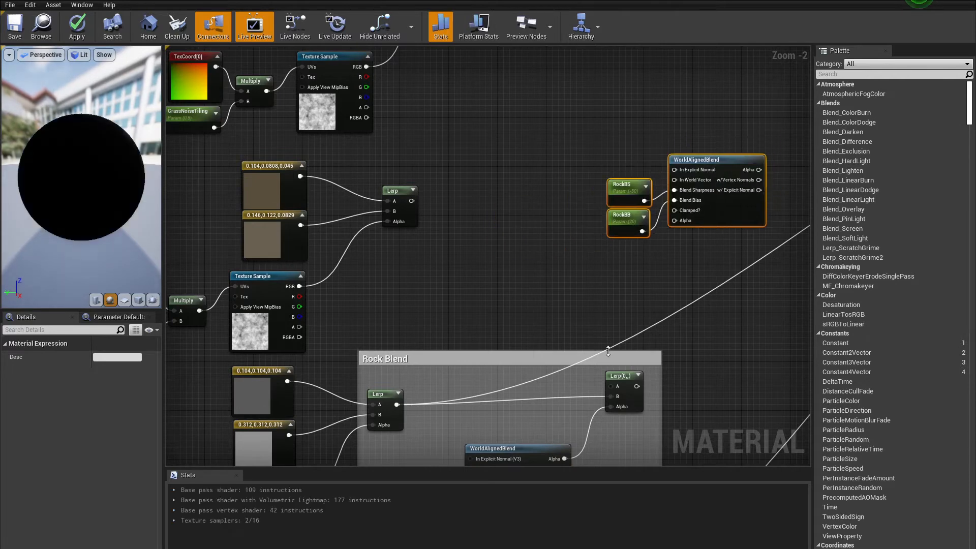
- Add a new Lerp node above and to the right of the copied WorldAlignedBlend
{"action": "left_click", "coordinate": [614, 377]}
{"action": "right_click_drag", "start_coordinate": [697, 238], "coordinate": [467, 321]}
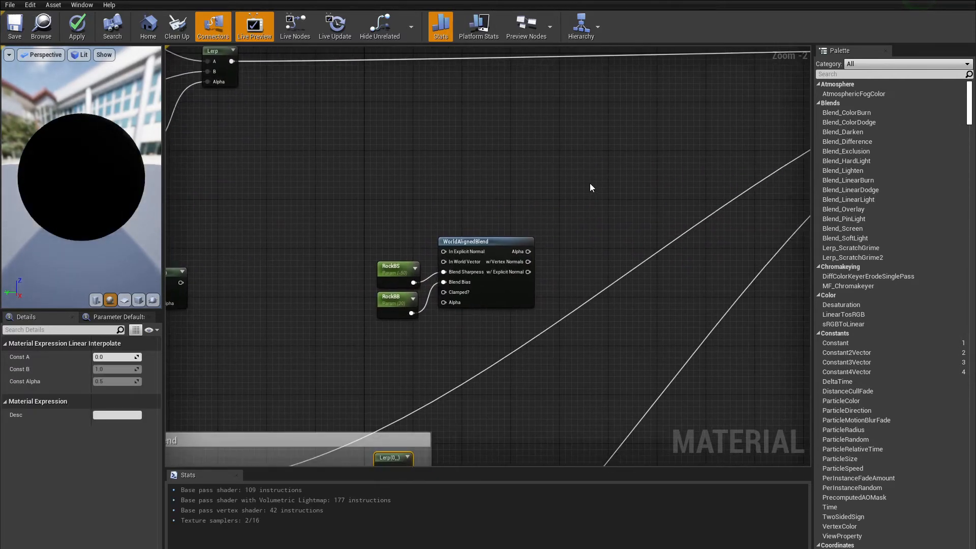
{"action": "key", "text": "l"}
{"action": "left_click", "coordinate": [586, 233]}
{"action": "left_click_drag", "start_coordinate": [596, 235], "coordinate": [583, 204]}
{"action": "scroll", "coordinate": [537, 273], "scroll_direction": "down", "scroll_amount": 2}
{"action": "right_click_drag", "start_coordinate": [474, 370], "coordinate": [572, 249]}
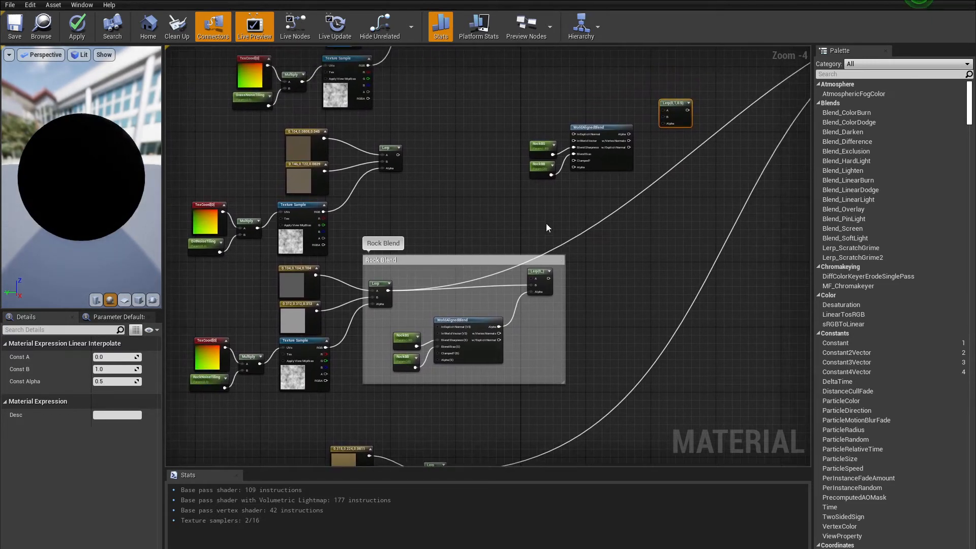
- Connect the dirt Lerp to input A of the Rock Blend Lerp, and the Rock Blend Lerp's output to input B of the new Lerp
{"action": "left_click_drag", "start_coordinate": [398, 155], "coordinate": [533, 279]}
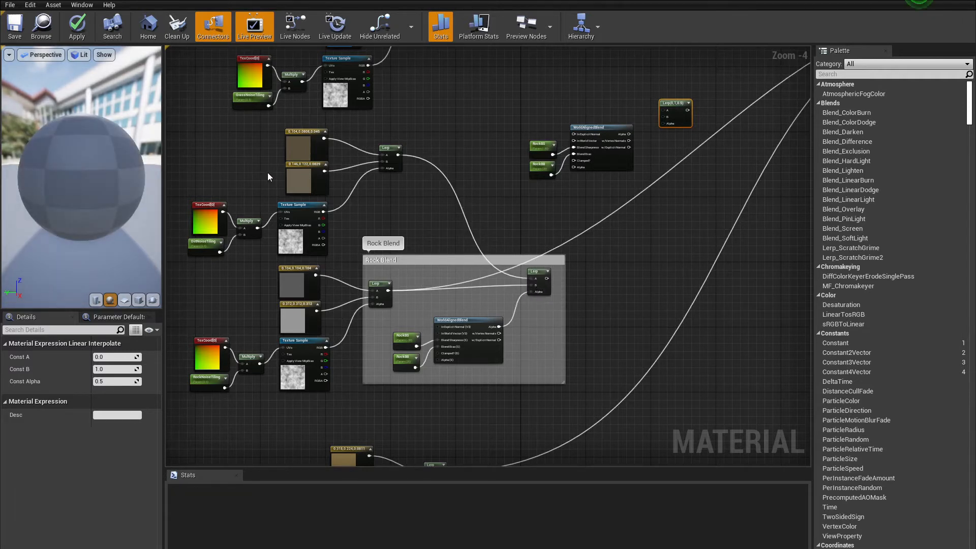
{"action": "right_click_drag", "start_coordinate": [625, 270], "coordinate": [503, 211]}
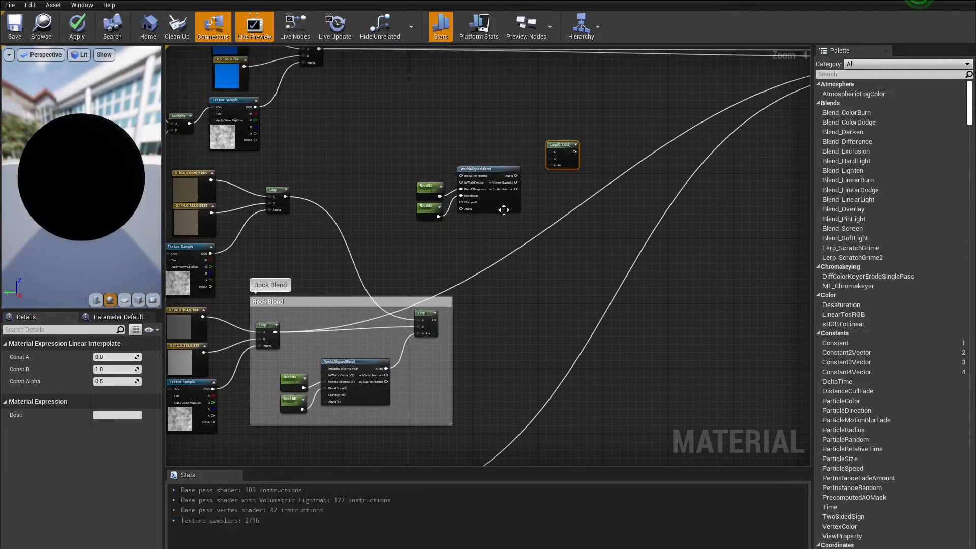
{"action": "left_click_drag", "start_coordinate": [434, 319], "coordinate": [551, 165]}
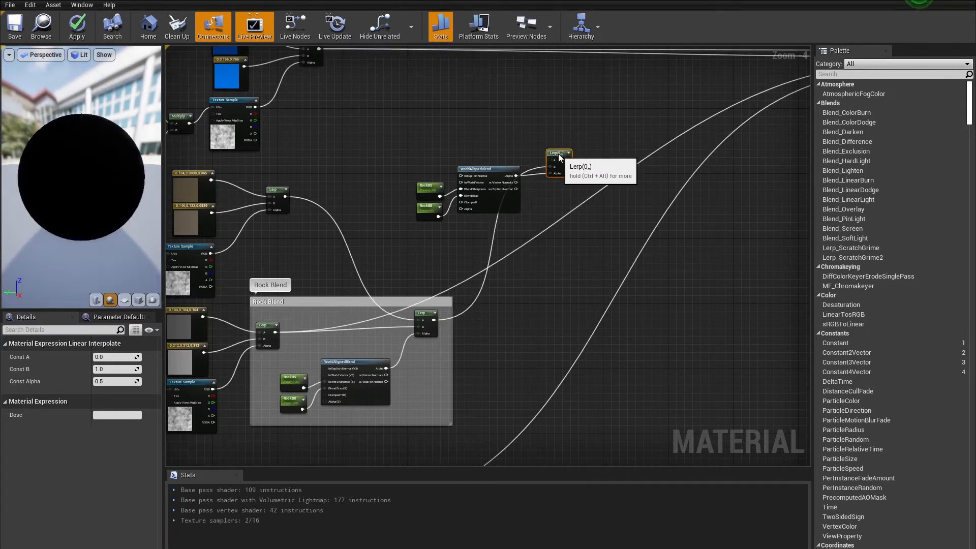
- Set the default value of the copied RockBS parameter to -48 and the copied RockBB parameter to 18
{"action": "scroll", "coordinate": [406, 231], "scroll_direction": "up", "scroll_amount": 4}
{"action": "left_click", "coordinate": [473, 140]}
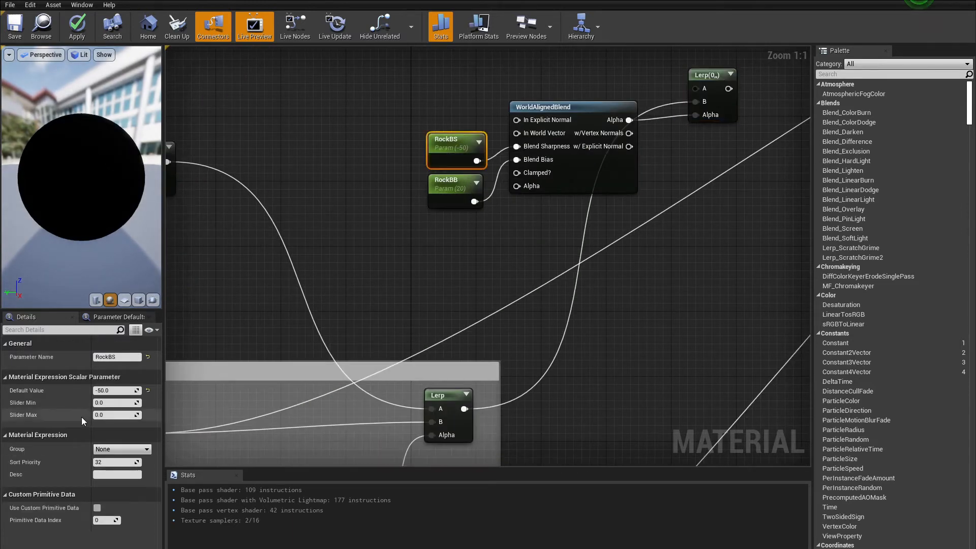
{"action": "left_click", "coordinate": [100, 390]}
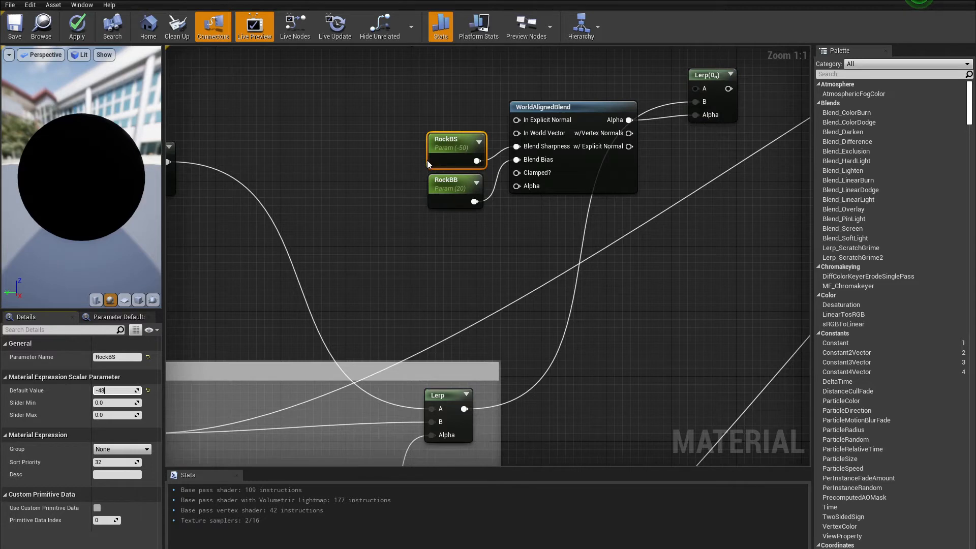
{"action": "left_click", "coordinate": [450, 176]}
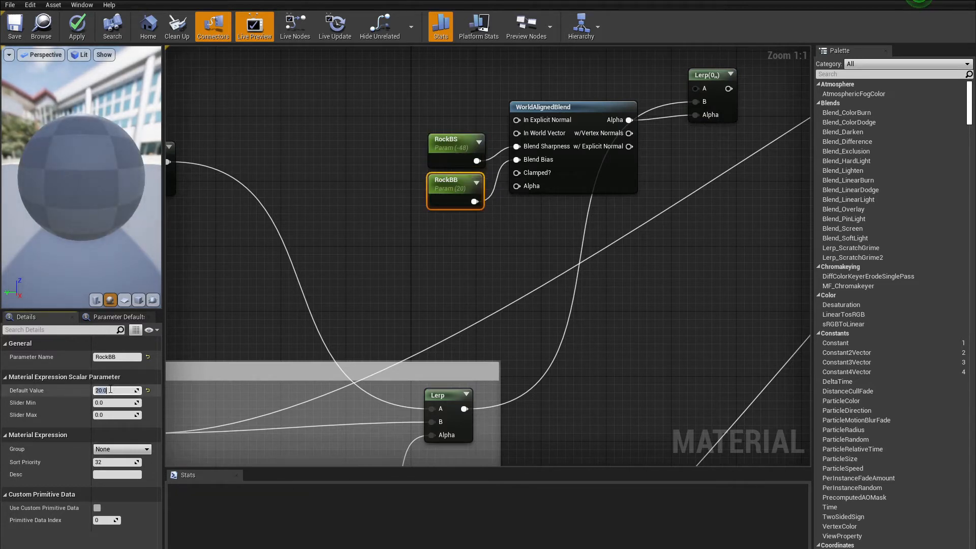
{"action": "type", "text": "18"}
{"action": "key", "text": "Return"}
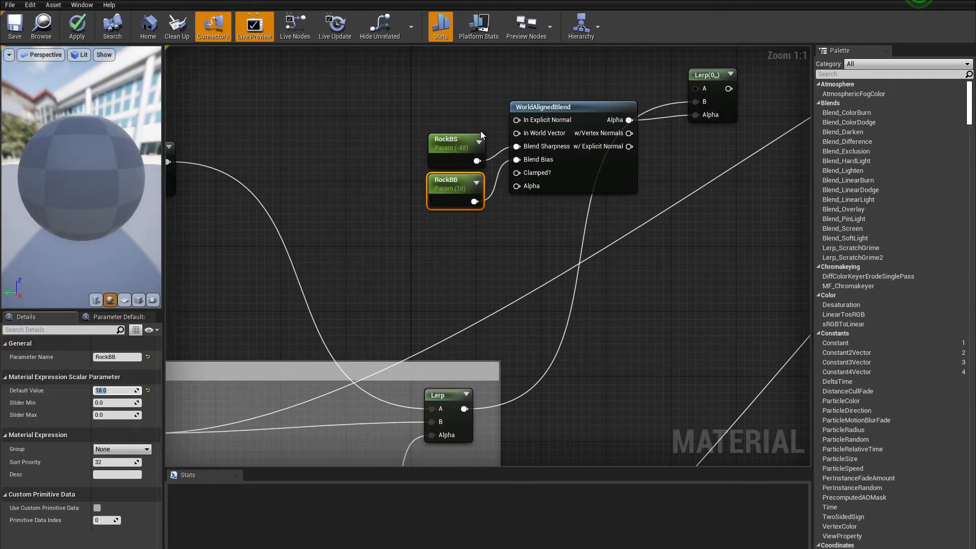
- Start previewing the final Lerp of the Rock Blend group and examine the blend on the preview sphere
{"action": "left_click", "coordinate": [429, 213]}
{"action": "scroll", "coordinate": [430, 213], "scroll_direction": "down", "scroll_amount": 1}
{"action": "right_click_drag", "start_coordinate": [475, 238], "coordinate": [686, 208]}
{"action": "scroll", "coordinate": [418, 276], "scroll_direction": "down", "scroll_amount": 1}
{"action": "right_click_drag", "start_coordinate": [572, 160], "coordinate": [459, 286]}
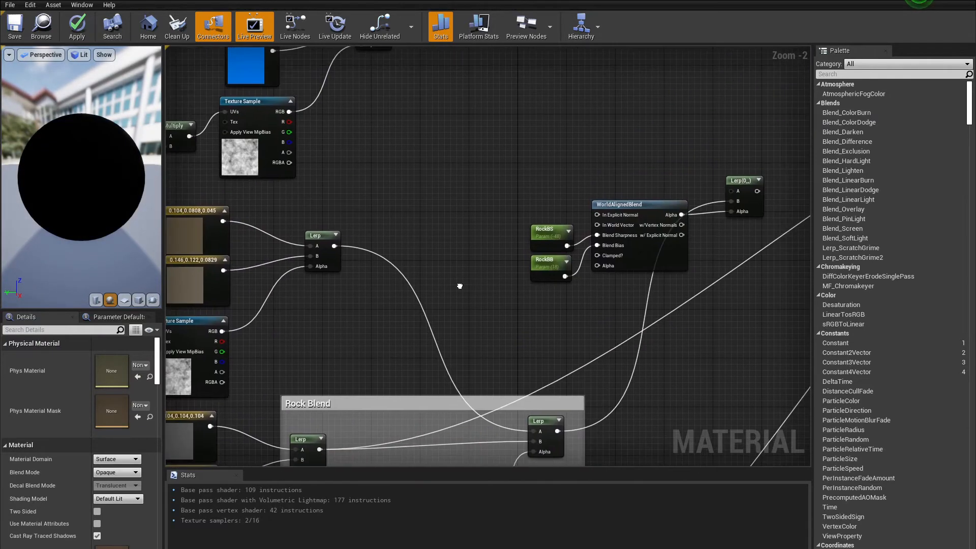
{"action": "scroll", "coordinate": [444, 311], "scroll_direction": "down", "scroll_amount": 1}
{"action": "right_click_drag", "start_coordinate": [462, 325], "coordinate": [475, 218]}
{"action": "right_click", "coordinate": [544, 308]}
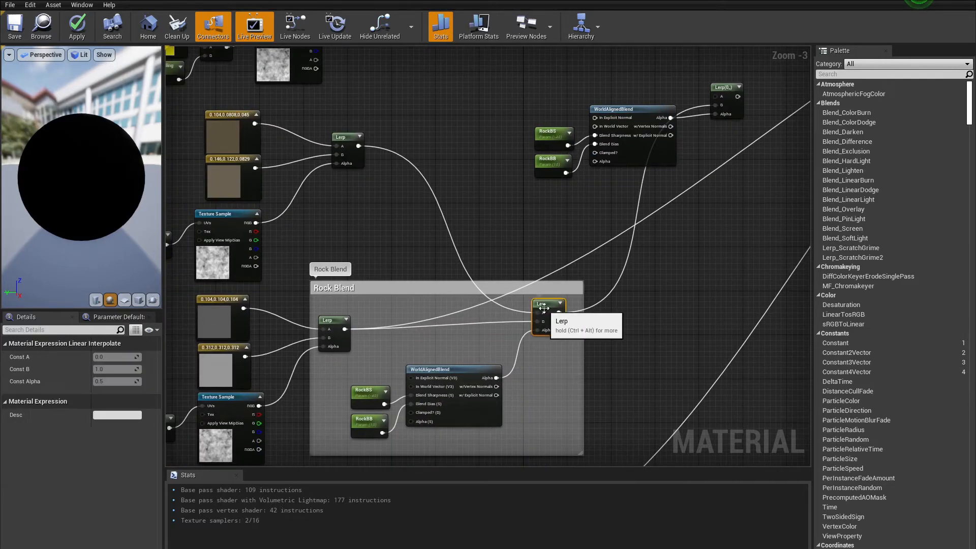
{"action": "left_click", "coordinate": [578, 349]}
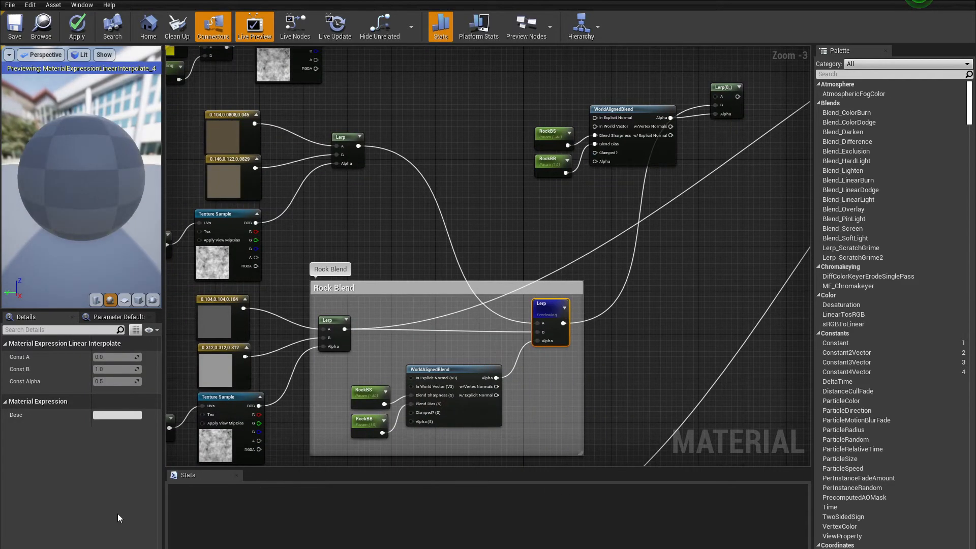
{"action": "scroll", "coordinate": [81, 177], "scroll_direction": "down", "scroll_amount": 2}
{"action": "left_click_drag", "start_coordinate": [82, 177], "coordinate": [56, 194]}
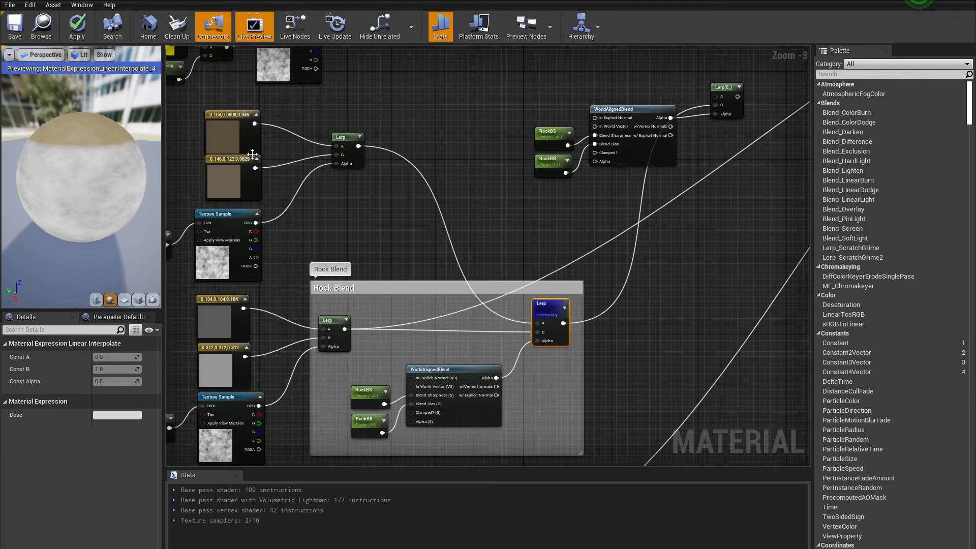
- Nudge the copied parameters and WorldAlignedBlend upward, and connect the blue grass Lerp to input A of the new Lerp
{"action": "right_click_drag", "start_coordinate": [447, 202], "coordinate": [310, 272]}
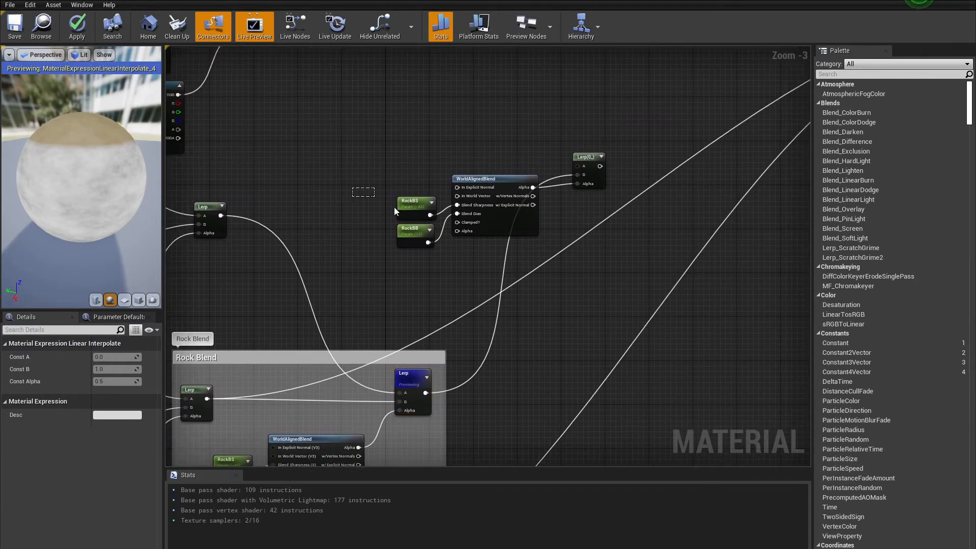
{"action": "left_click_drag", "start_coordinate": [452, 264], "coordinate": [465, 251]}
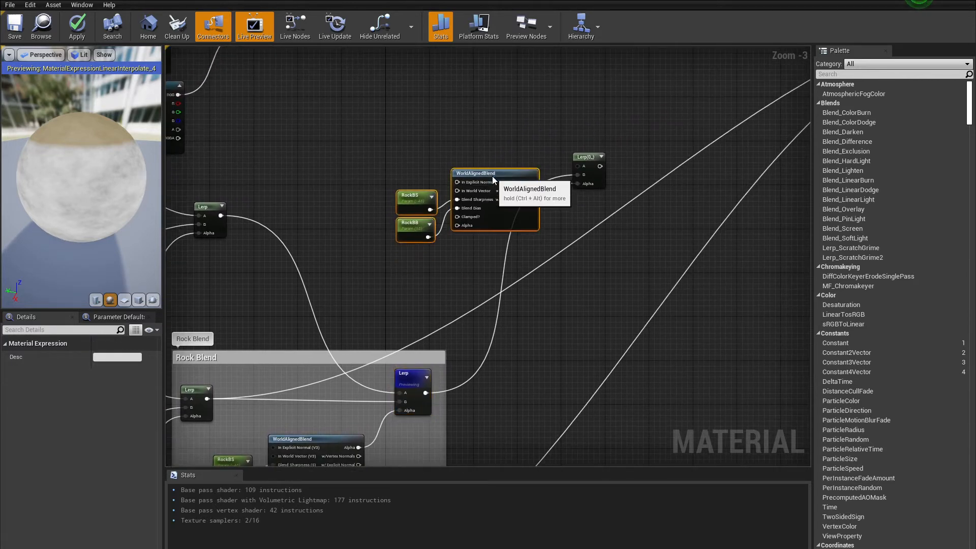
{"action": "left_click", "coordinate": [463, 141]}
{"action": "scroll", "coordinate": [460, 142], "scroll_direction": "down", "scroll_amount": 2}
{"action": "right_click_drag", "start_coordinate": [460, 143], "coordinate": [425, 229]}
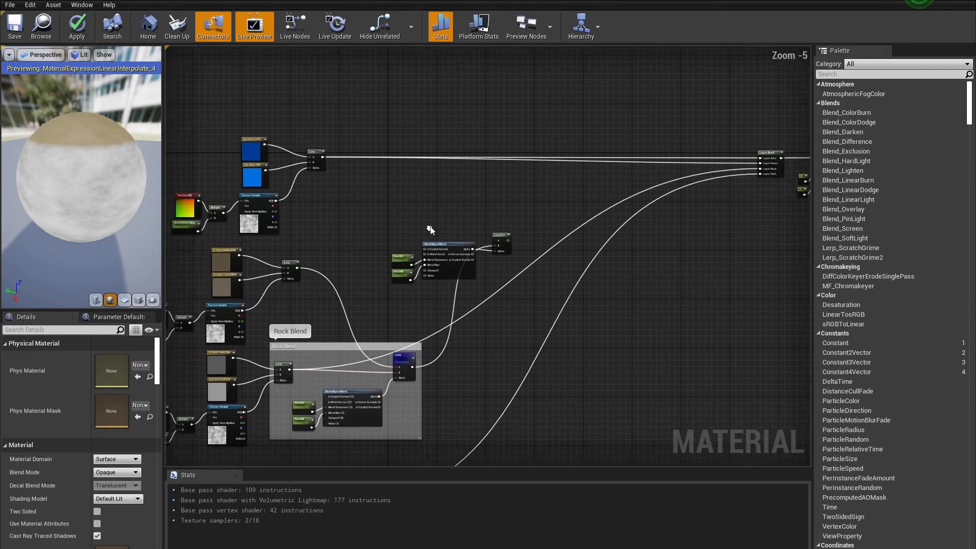
{"action": "scroll", "coordinate": [309, 216], "scroll_direction": "up", "scroll_amount": 3}
{"action": "left_click_drag", "start_coordinate": [334, 130], "coordinate": [681, 296]}
{"action": "right_click_drag", "start_coordinate": [502, 307], "coordinate": [508, 154]}
- Start previewing the new Lerp that blends grass over rock and dirt, and examine it on the preview sphere
{"action": "right_click", "coordinate": [699, 136]}
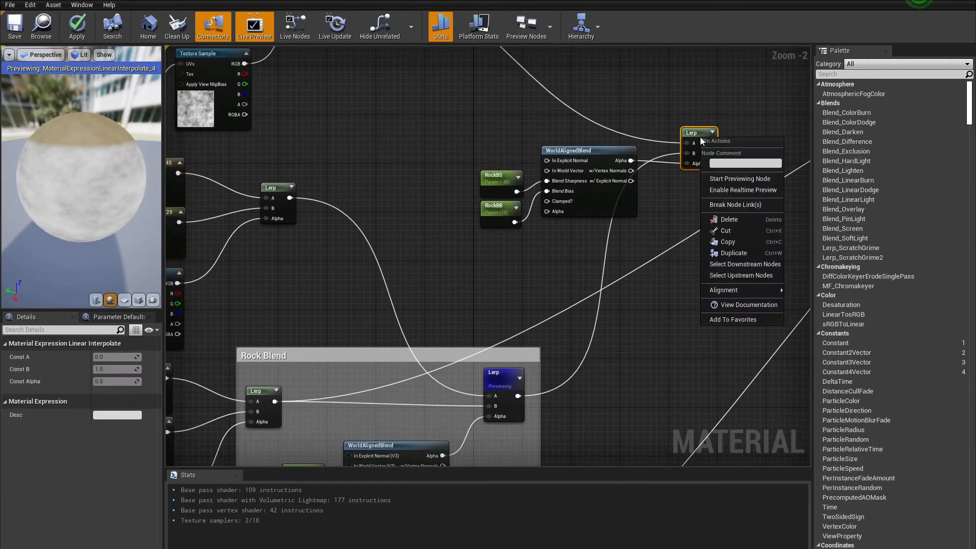
{"action": "left_click", "coordinate": [731, 178]}
{"action": "right_click_drag", "start_coordinate": [498, 312], "coordinate": [530, 346]}
{"action": "mouse_move", "coordinate": [95, 202]}
{"action": "left_mouse_down"}
{"action": "mouse_move", "coordinate": [96, 255]}
{"action": "mouse_move", "coordinate": [103, 193]}
{"action": "left_mouse_up"}
- Select the copied RockBS, RockBB and WorldAlignedBlend nodes and move them slightly down, away from the new Lerp
{"action": "left_click_drag", "start_coordinate": [481, 184], "coordinate": [709, 279]}
{"action": "left_click_drag", "start_coordinate": [622, 187], "coordinate": [611, 218]}
{"action": "left_click", "coordinate": [554, 199]}
- Rename the copied RockBS parameter outside the Rock Blend comment to GrassBS
{"action": "right_click_drag", "start_coordinate": [551, 201], "coordinate": [716, 8]}
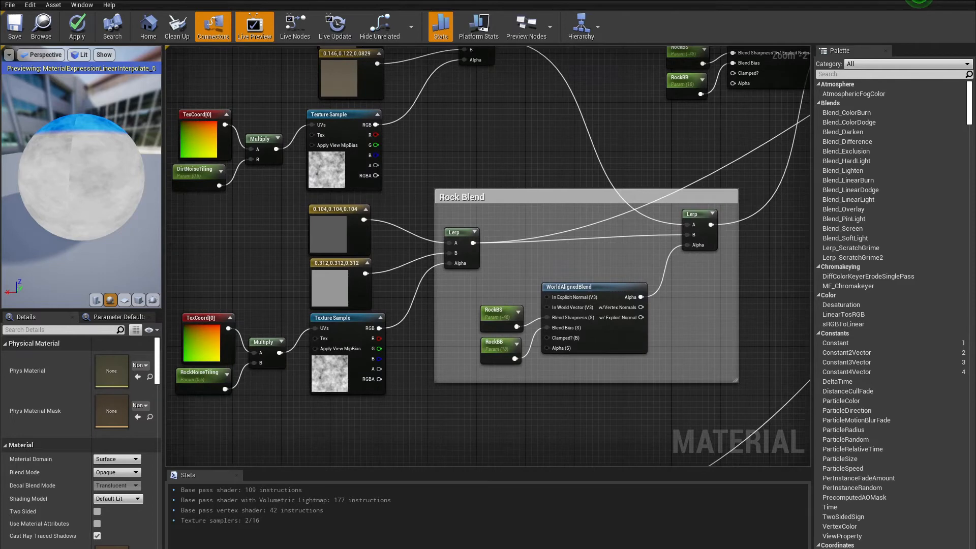
{"action": "right_click_drag", "start_coordinate": [715, 85], "coordinate": [603, 167]}
{"action": "scroll", "coordinate": [603, 168], "scroll_direction": "up", "scroll_amount": 2}
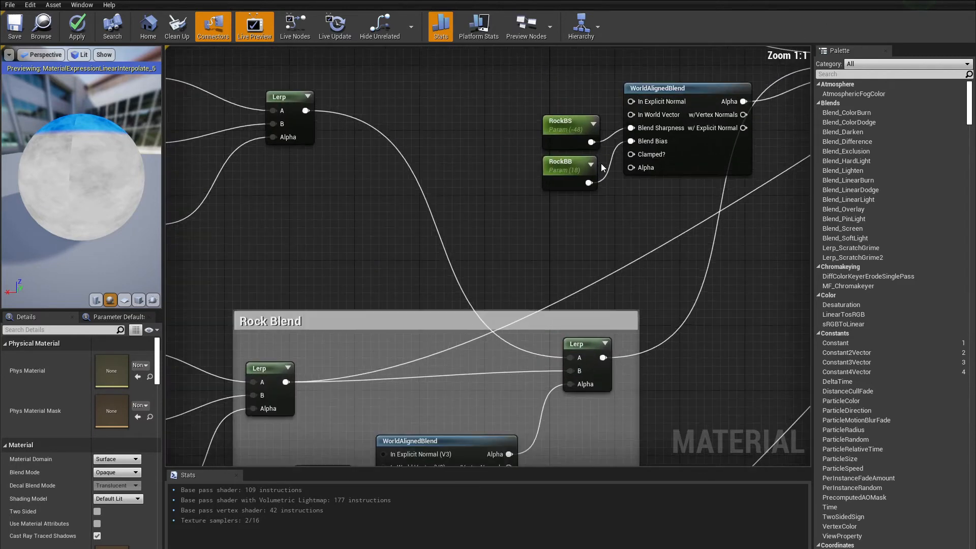
{"action": "left_click", "coordinate": [581, 127]}
{"action": "scroll", "coordinate": [349, 343], "scroll_direction": "down", "scroll_amount": 2}
{"action": "right_click_drag", "start_coordinate": [349, 342], "coordinate": [381, 301]}
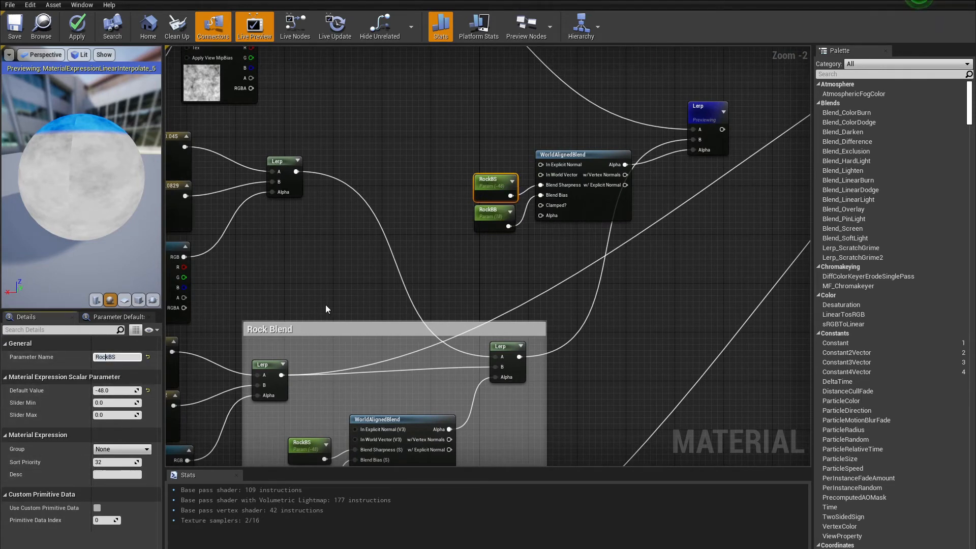
{"action": "type", "text": "ass"}
{"action": "key", "text": "Return"}
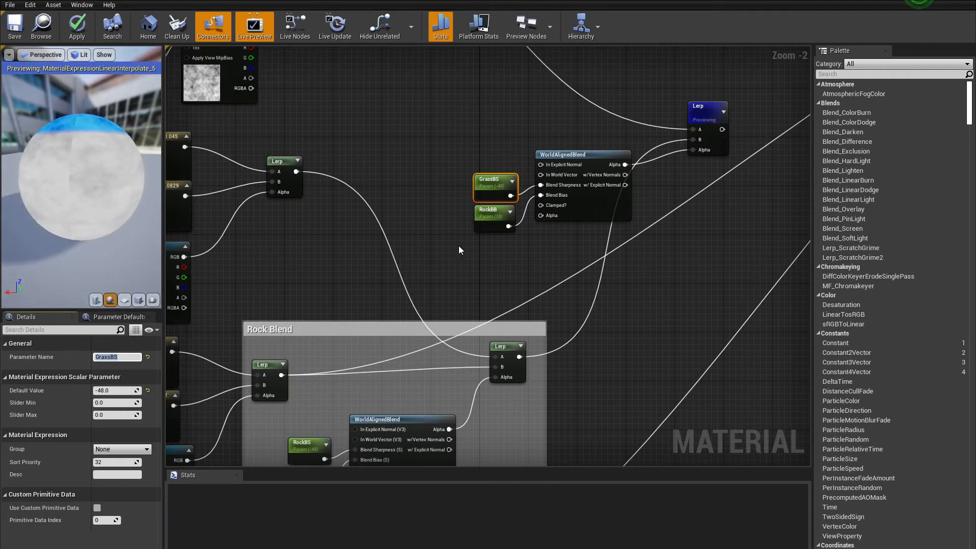
- Rename the copied RockBB parameter feeding the same WorldAlignedBlend to GrassBB
{"action": "left_click", "coordinate": [498, 209]}
{"action": "left_click", "coordinate": [101, 390]}
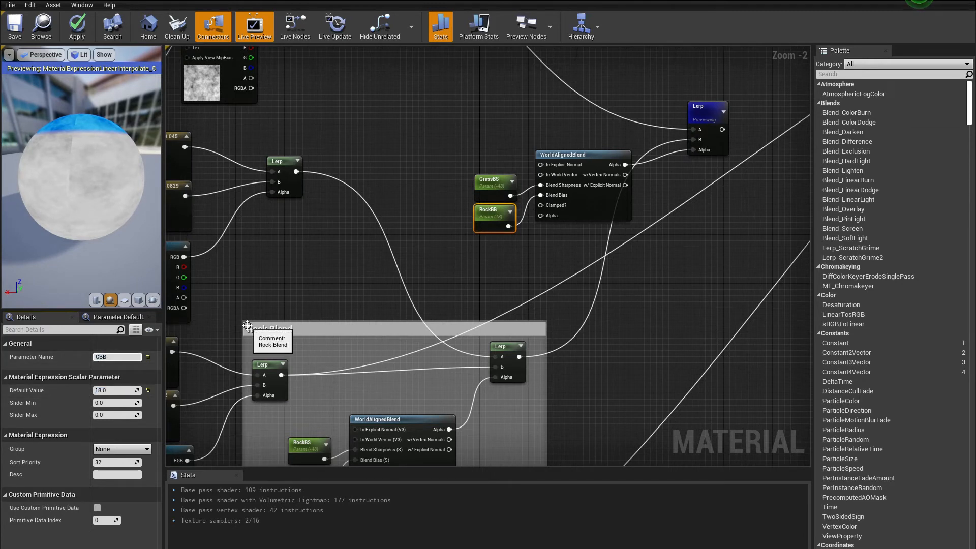
{"action": "type", "text": "ss"}
{"action": "key", "text": "Return"}
{"action": "left_click", "coordinate": [491, 181]}
- In the Rock Blend group, set the RockBS default value to -50 and the RockBB default value to 20
{"action": "right_click_drag", "start_coordinate": [301, 441], "coordinate": [338, 336]}
{"action": "left_click", "coordinate": [338, 337]}
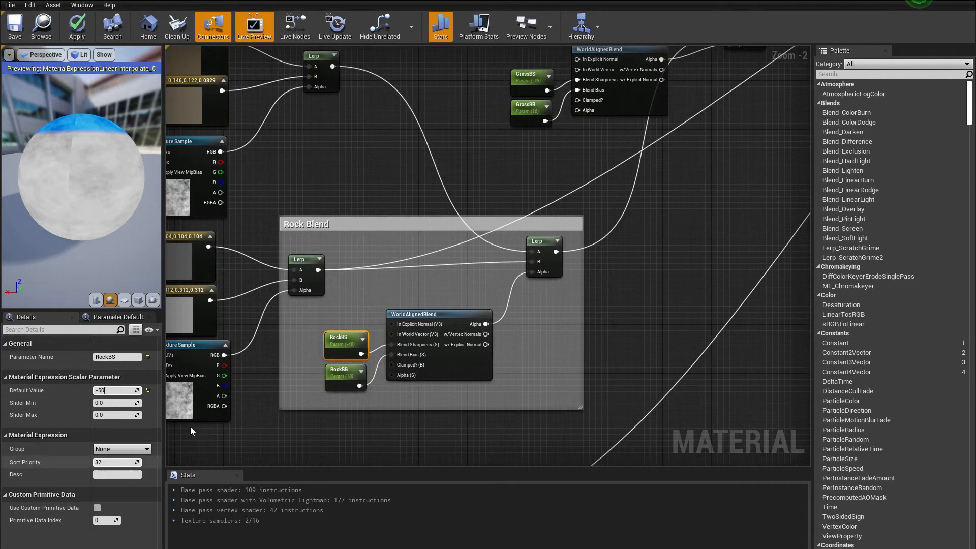
{"action": "left_click", "coordinate": [340, 371]}
{"action": "left_click", "coordinate": [116, 390]}
{"action": "type", "text": "20"}
{"action": "key", "text": "Return"}
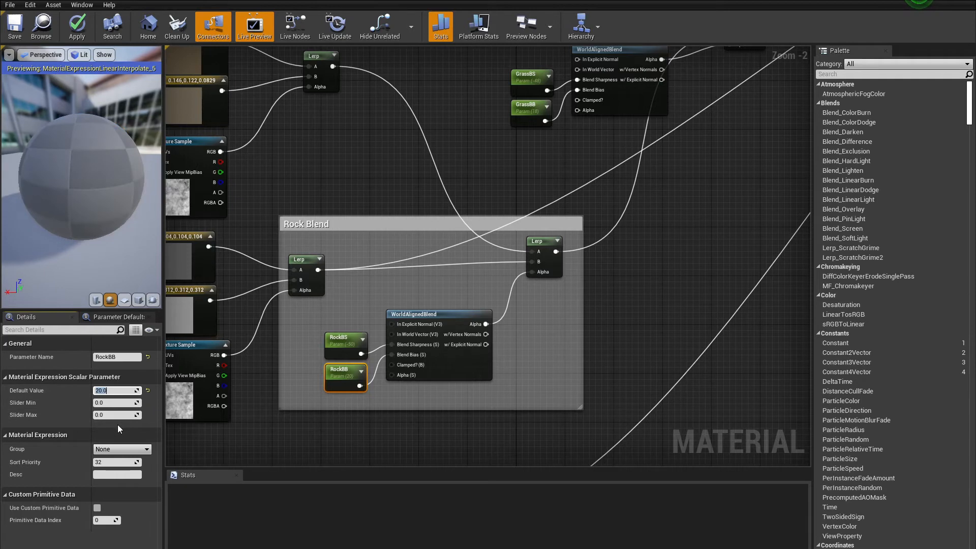
- Set the RockBB default value to 15 and examine the dirt band on the preview sphere
{"action": "scroll", "coordinate": [90, 151], "scroll_direction": "up", "scroll_amount": 5}
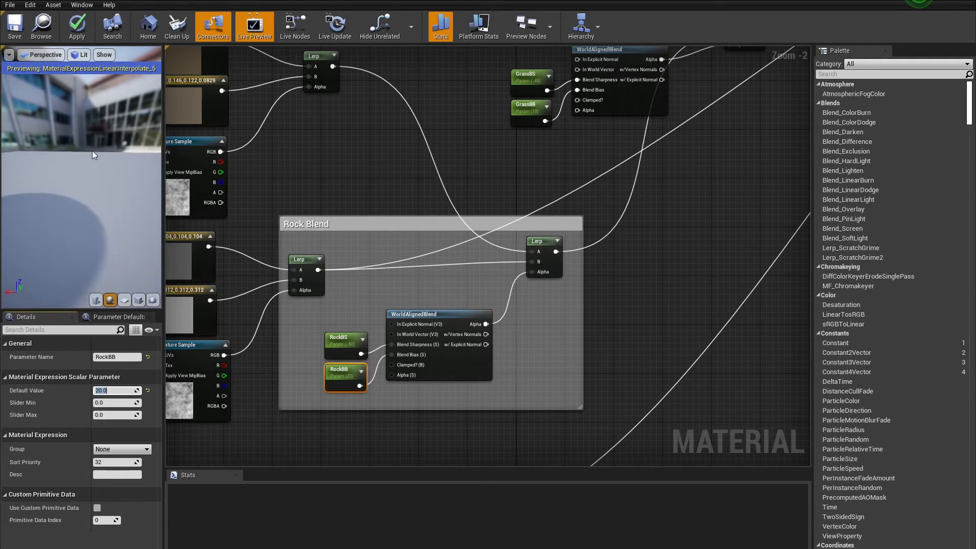
{"action": "scroll", "coordinate": [86, 151], "scroll_direction": "down", "scroll_amount": 6}
{"action": "left_click_drag", "start_coordinate": [81, 152], "coordinate": [81, 173]}
{"action": "scroll", "coordinate": [76, 156], "scroll_direction": "up", "scroll_amount": 5}
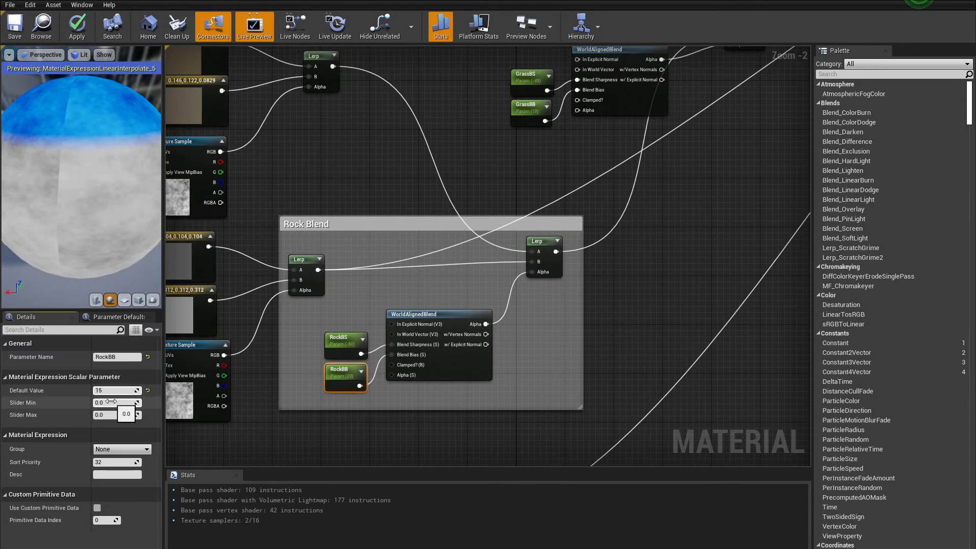
{"action": "key", "text": "Return"}
{"action": "scroll", "coordinate": [118, 203], "scroll_direction": "down", "scroll_amount": 5}
{"action": "scroll", "coordinate": [113, 174], "scroll_direction": "up", "scroll_amount": 6}
{"action": "scroll", "coordinate": [113, 175], "scroll_direction": "down", "scroll_amount": 2}
{"action": "left_click_drag", "start_coordinate": [113, 174], "coordinate": [117, 152]}
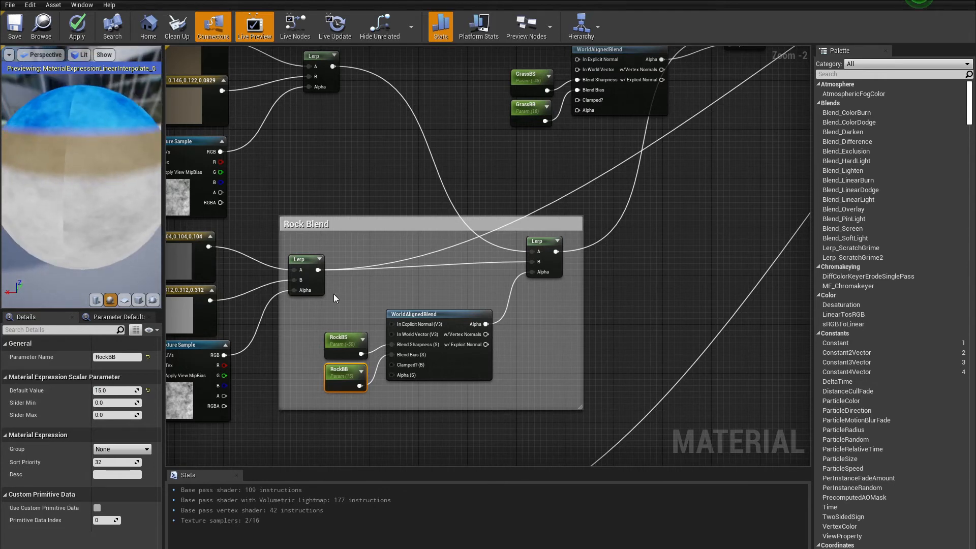
- Try a RockBS default value of -55 and examine its effect on the preview sphere
{"action": "left_click", "coordinate": [336, 339]}
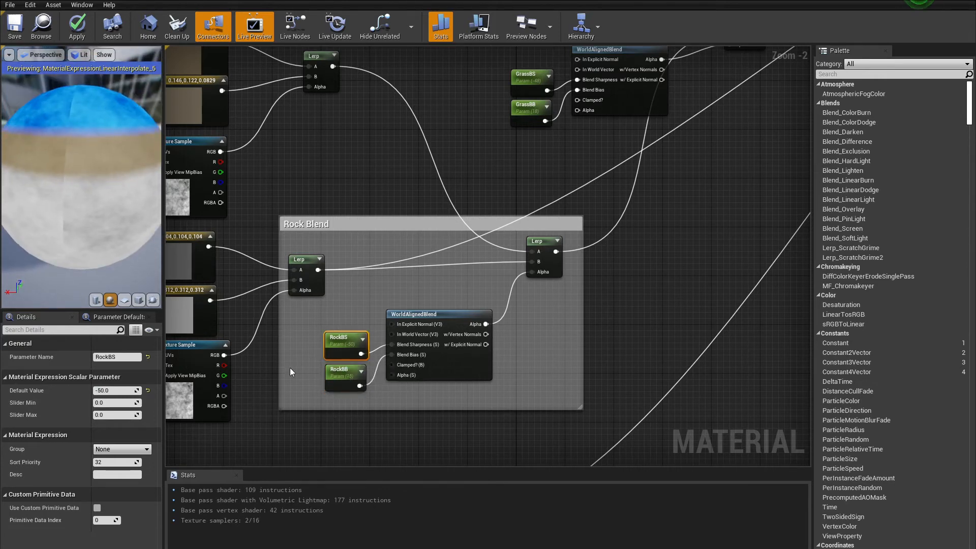
{"action": "left_click", "coordinate": [125, 390]}
{"action": "type", "text": "-55"}
{"action": "key", "text": "Return"}
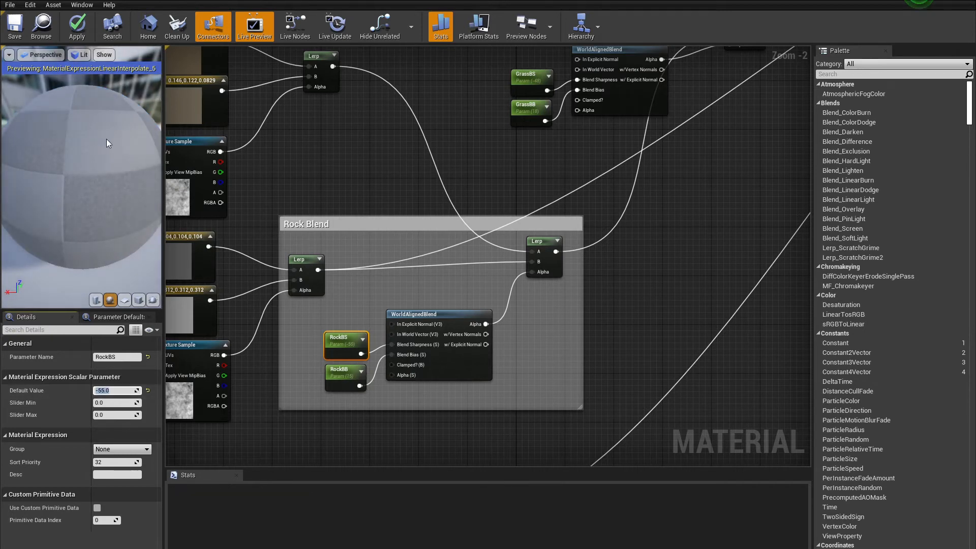
{"action": "mouse_move", "coordinate": [126, 258]}
{"action": "right_mouse_down"}
{"action": "mouse_move", "coordinate": [125, 289]}
{"action": "mouse_move", "coordinate": [125, 258]}
{"action": "right_mouse_up"}
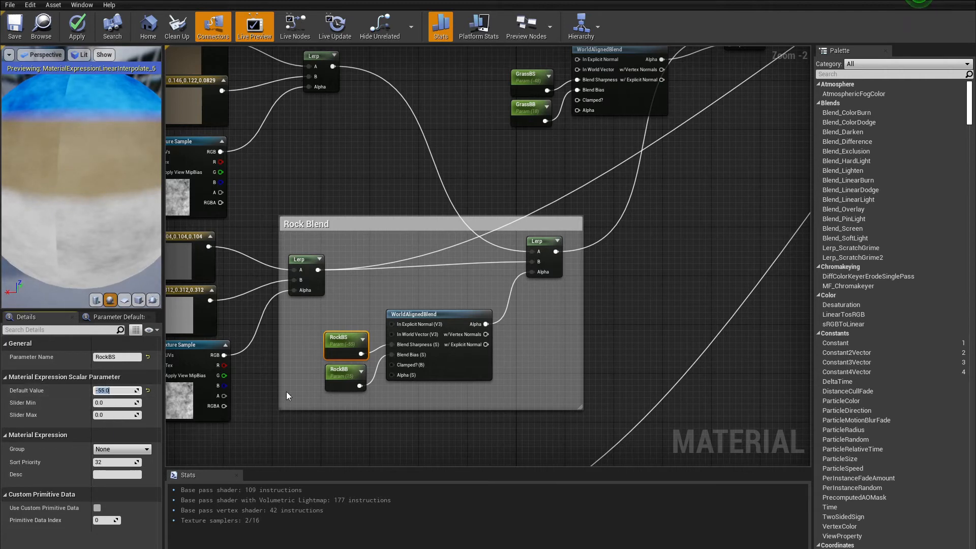
- Set the RockBS default value to -45 and examine the blend on the preview sphere
{"action": "type", "text": "45"}
{"action": "key", "text": "Return"}
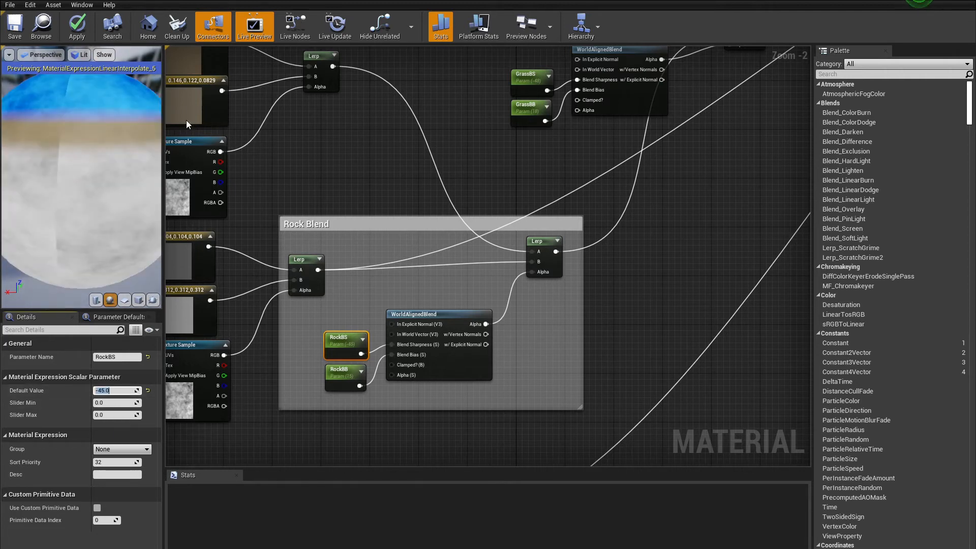
{"action": "mouse_move", "coordinate": [94, 132]}
{"action": "right_mouse_down"}
{"action": "mouse_move", "coordinate": [94, 167]}
{"action": "mouse_move", "coordinate": [93, 121]}
{"action": "right_mouse_up"}
{"action": "left_click_drag", "start_coordinate": [93, 121], "coordinate": [17, 107]}
- Move the grass blend Lerp up and right, and bring GrassBS, GrassBB and their WorldAlignedBlend up beside it
{"action": "right_click_drag", "start_coordinate": [506, 104], "coordinate": [447, 189]}
{"action": "scroll", "coordinate": [447, 189], "scroll_direction": "down", "scroll_amount": 1}
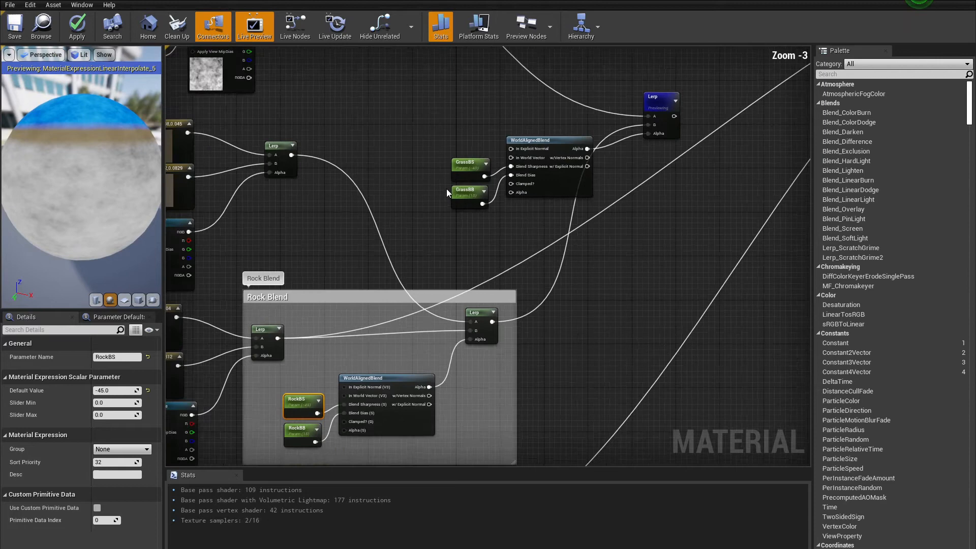
{"action": "right_click_drag", "start_coordinate": [479, 233], "coordinate": [314, 417]}
{"action": "left_click_drag", "start_coordinate": [519, 293], "coordinate": [598, 209]}
{"action": "left_click", "coordinate": [529, 323]}
{"action": "scroll", "coordinate": [530, 323], "scroll_direction": "down", "scroll_amount": 3}
{"action": "right_click_drag", "start_coordinate": [558, 336], "coordinate": [394, 285]}
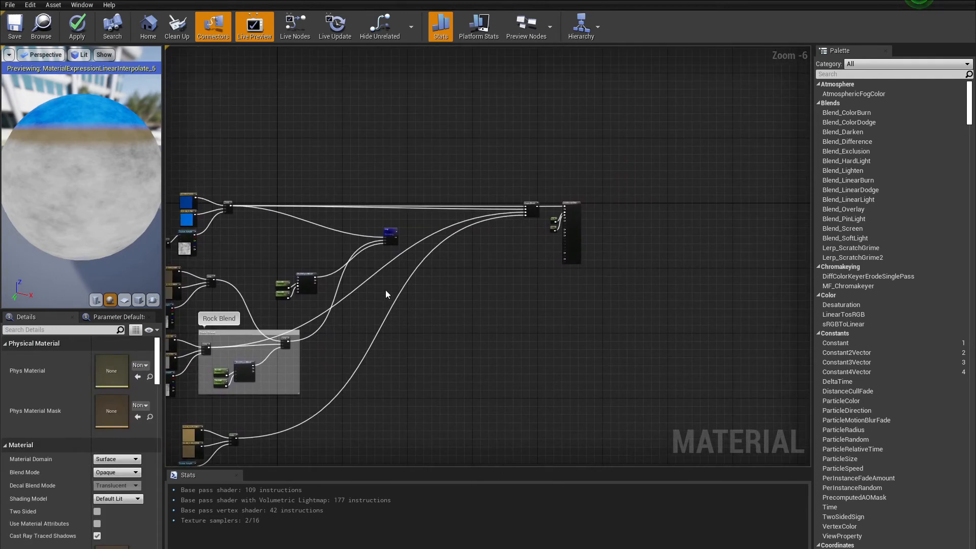
{"action": "scroll", "coordinate": [272, 269], "scroll_direction": "up", "scroll_amount": 2}
{"action": "left_click_drag", "start_coordinate": [273, 305], "coordinate": [371, 207]}
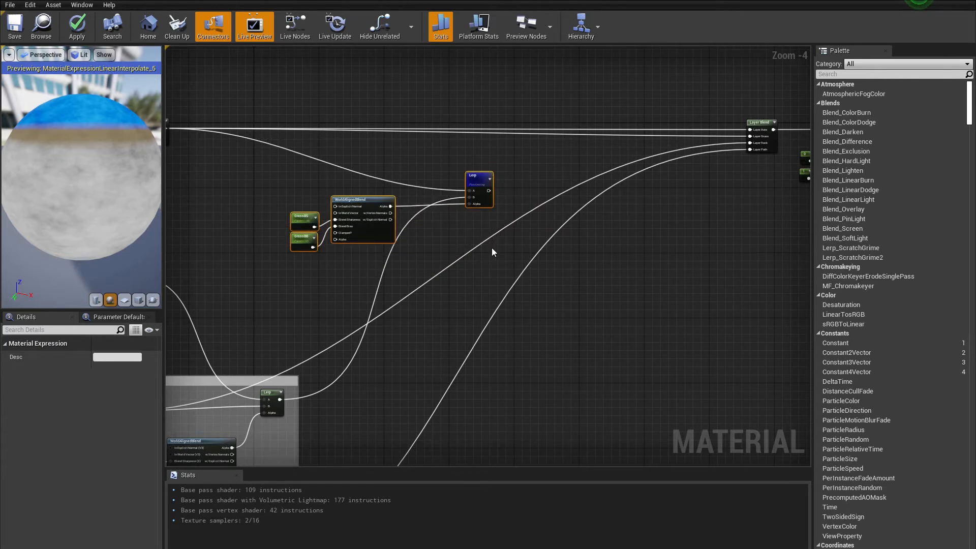
- Wrap the GrassBS, GrassBB, WorldAlignedBlend and Lerp nodes in a comment titled Grass Blend
{"action": "type", "text": "cG"}
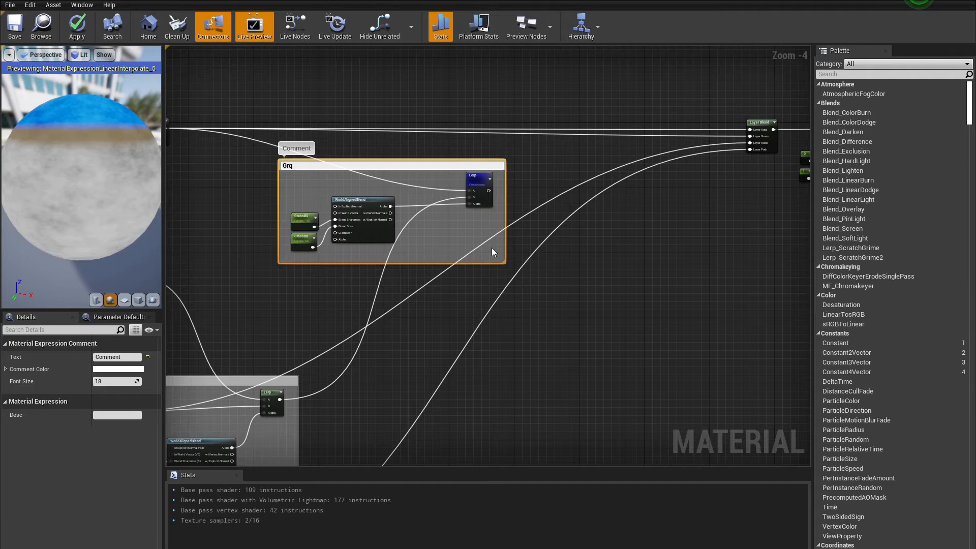
{"action": "type", "text": "rass Blend"}
{"action": "key", "text": "Return"}
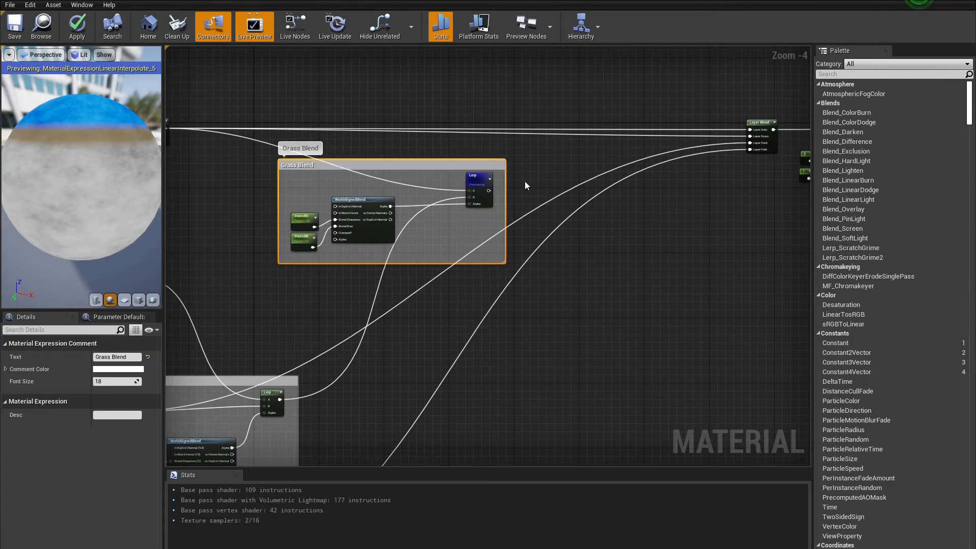
- Connect the Grass Blend Lerp's output to the Layer Auto input of the Layer Blend node
{"action": "left_click_drag", "start_coordinate": [488, 190], "coordinate": [750, 132]}
{"action": "left_click", "coordinate": [489, 359]}
{"action": "scroll", "coordinate": [492, 358], "scroll_direction": "down", "scroll_amount": 3}
{"action": "right_click_drag", "start_coordinate": [496, 371], "coordinate": [585, 230]}
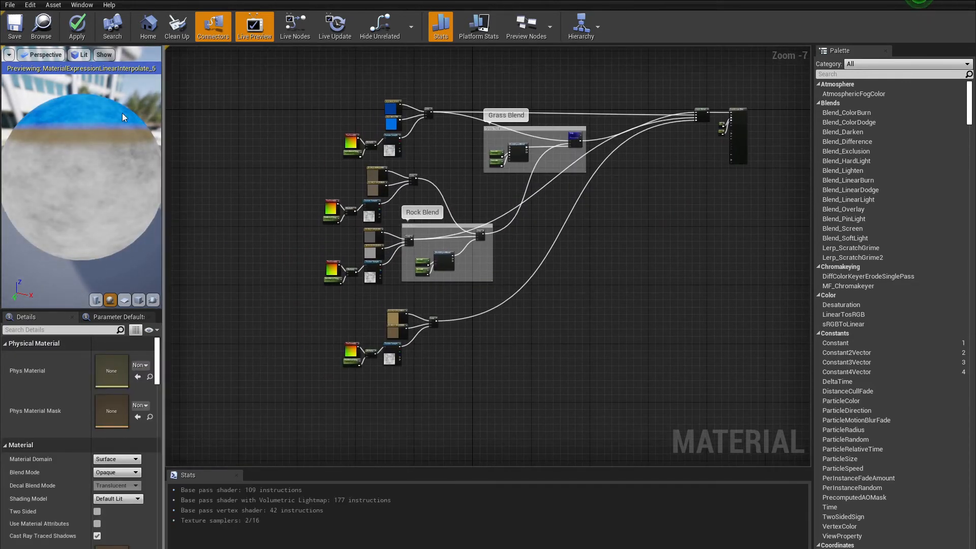
- Save the landscape material and create a layer info asset for the Auto target layer
{"action": "key", "text": "ctrl+s"}
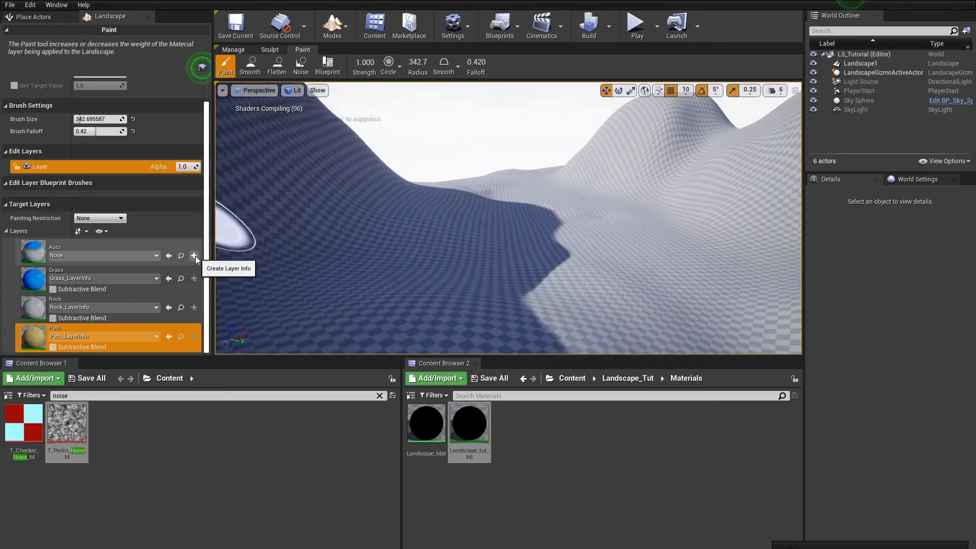
{"action": "left_click", "coordinate": [193, 256]}
{"action": "left_click", "coordinate": [219, 270]}
{"action": "left_click", "coordinate": [541, 399]}
- Assign Auto_LayerInfo to the Auto target layer and make that layer active for painting
{"action": "right_click_drag", "start_coordinate": [556, 163], "coordinate": [356, 168]}
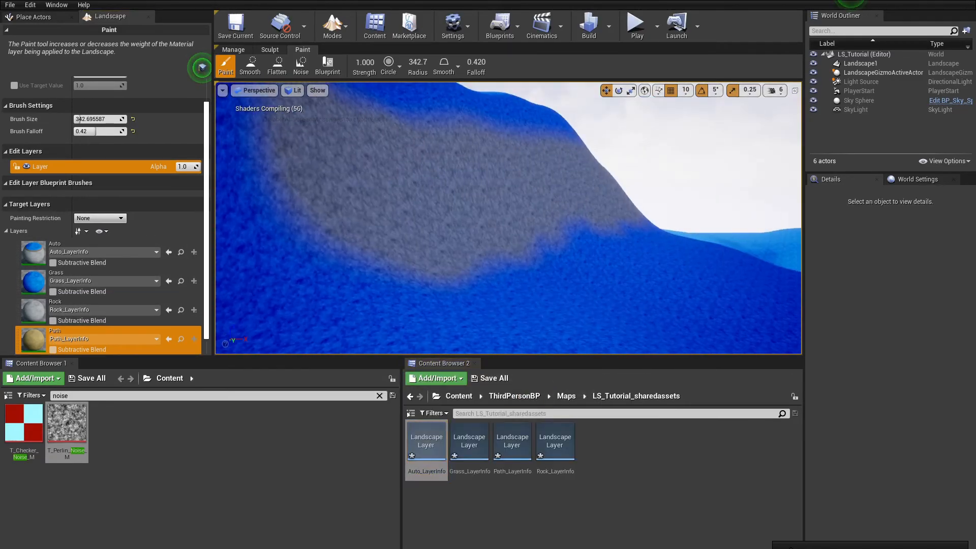
{"action": "right_click_drag", "start_coordinate": [530, 120], "coordinate": [783, 117]}
{"action": "right_click_drag", "start_coordinate": [508, 219], "coordinate": [376, 290]}
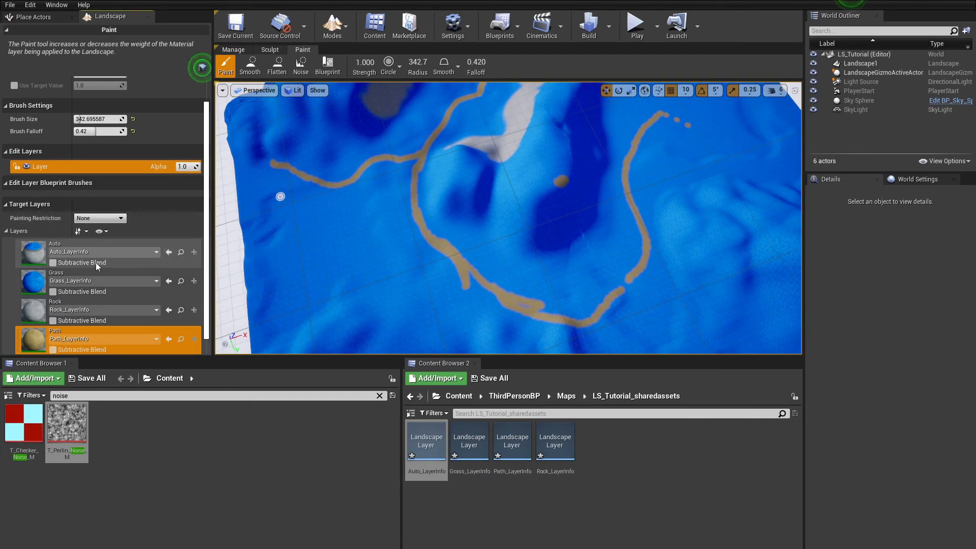
{"action": "left_click", "coordinate": [80, 253]}
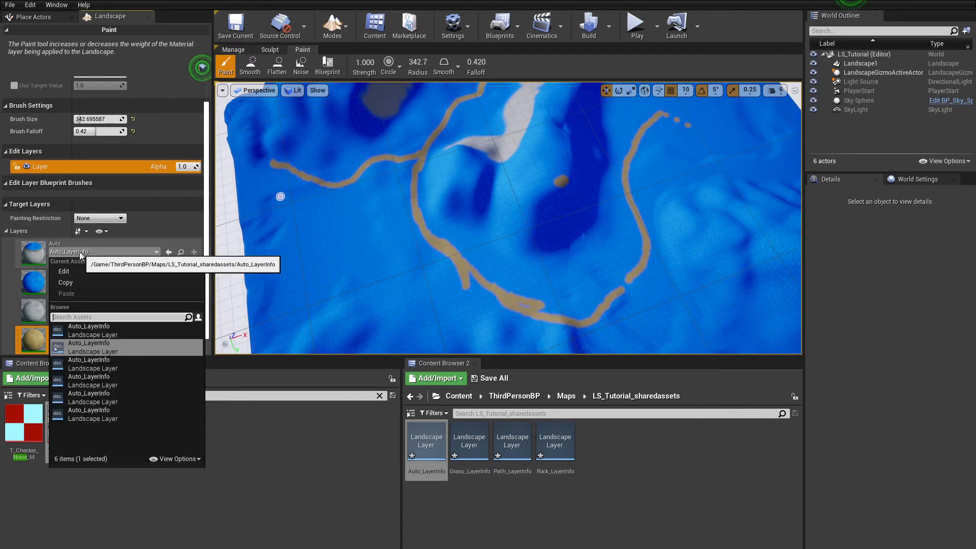
{"action": "left_click", "coordinate": [76, 329]}
{"action": "left_click", "coordinate": [101, 247]}
- Enlarge the brush to about 6427 and paint the Auto layer over the landscape's hills and valleys
{"action": "right_click_drag", "start_coordinate": [540, 171], "coordinate": [540, 102]}
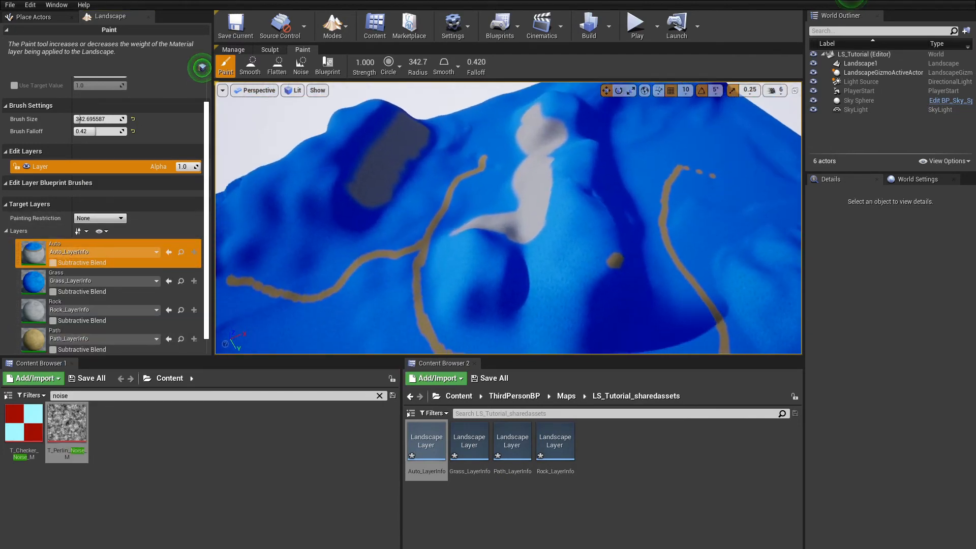
{"action": "right_click_drag", "start_coordinate": [508, 218], "coordinate": [452, 285]}
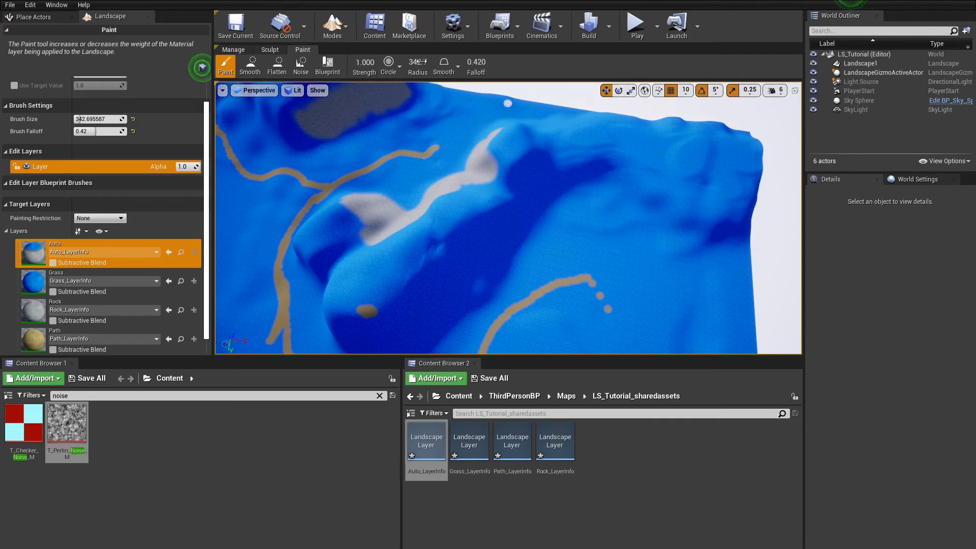
{"action": "key", "text": "bracketright"}
{"action": "left_click", "coordinate": [468, 207]}
{"action": "right_click_drag", "start_coordinate": [335, 242], "coordinate": [351, 203]}
{"action": "mouse_move", "coordinate": [490, 245]}
{"action": "left_mouse_down"}
{"action": "mouse_move", "coordinate": [691, 209]}
{"action": "mouse_move", "coordinate": [440, 270]}
{"action": "left_mouse_up"}
{"action": "mouse_move", "coordinate": [440, 270]}
{"action": "right_mouse_down"}
{"action": "mouse_move", "coordinate": [427, 213]}
{"action": "mouse_move", "coordinate": [427, 295]}
{"action": "right_mouse_up"}
{"action": "right_click_drag", "start_coordinate": [503, 118], "coordinate": [432, 120]}
{"action": "key", "text": "w"}
{"action": "mouse_move", "coordinate": [483, 152]}
{"action": "right_mouse_down"}
{"action": "mouse_move", "coordinate": [483, 165]}
{"action": "mouse_move", "coordinate": [483, 110]}
{"action": "mouse_move", "coordinate": [503, 106]}
{"action": "right_mouse_up"}
{"action": "key", "text": "s"}
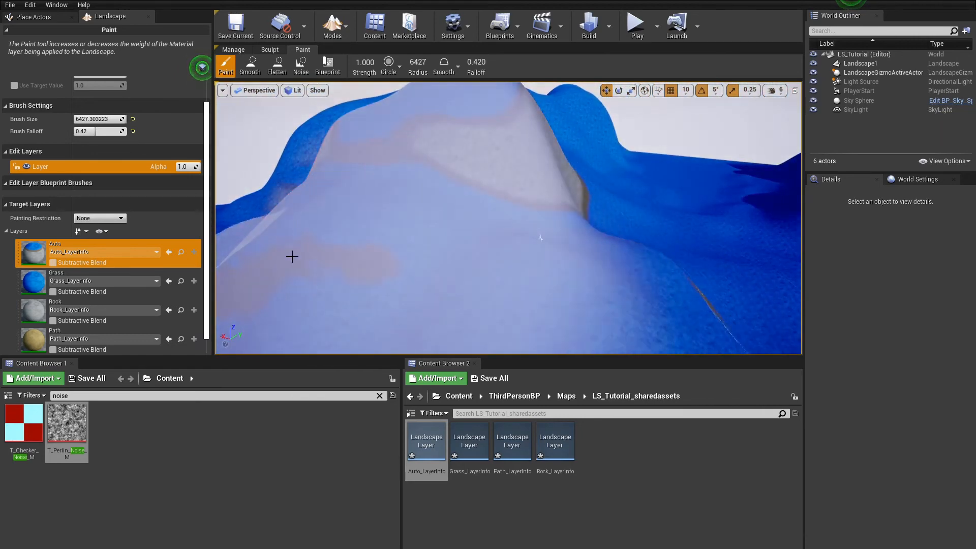
- Examine the automatic grass, dirt and rock blending across the painted landscape from ground level and from above
{"action": "right_click_drag", "start_coordinate": [672, 208], "coordinate": [956, 163]}
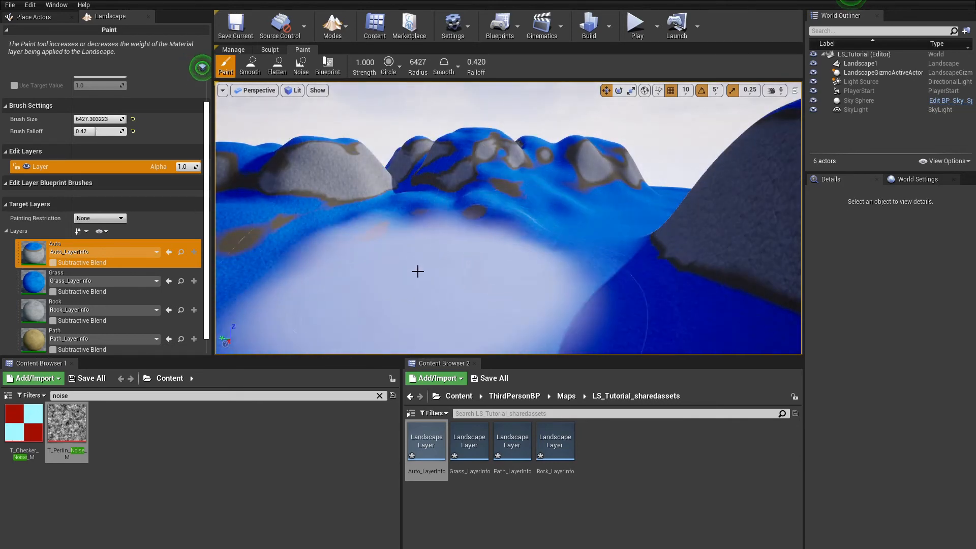
{"action": "right_click_drag", "start_coordinate": [460, 229], "coordinate": [285, 219]}
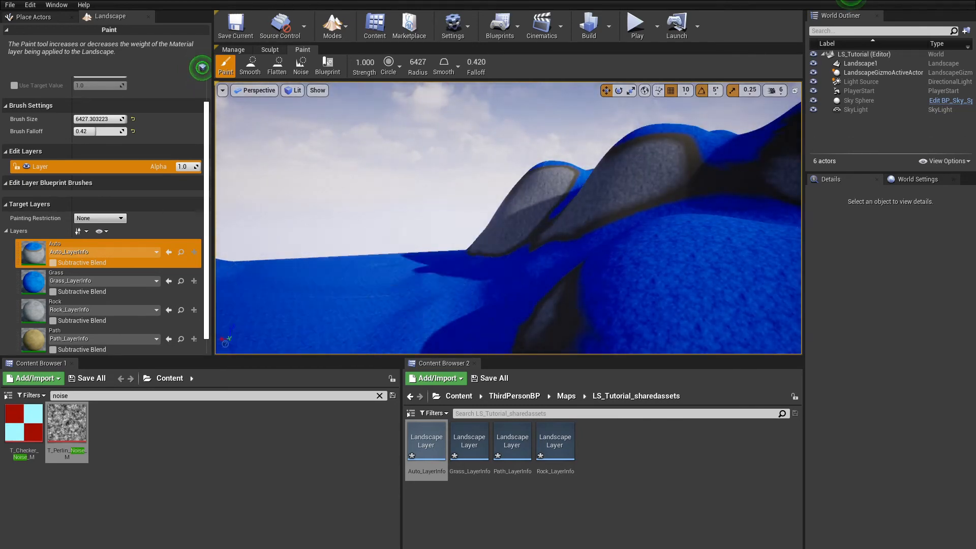
{"action": "right_click_drag", "start_coordinate": [457, 243], "coordinate": [305, 244]}
{"action": "mouse_move", "coordinate": [636, 224]}
{"action": "right_mouse_down"}
{"action": "mouse_move", "coordinate": [503, 229]}
{"action": "mouse_move", "coordinate": [229, 310]}
{"action": "right_mouse_up"}
{"action": "key", "text": "s"}
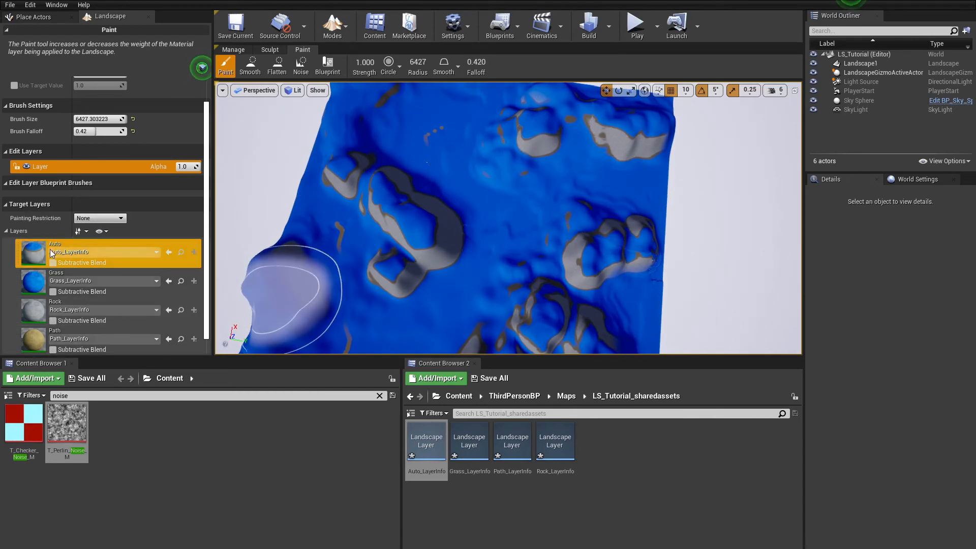
{"action": "mouse_move", "coordinate": [510, 205]}
{"action": "right_mouse_down"}
{"action": "mouse_move", "coordinate": [447, 167]}
{"action": "mouse_move", "coordinate": [427, 204]}
{"action": "right_mouse_up"}
{"action": "mouse_move", "coordinate": [459, 158]}
{"action": "left_mouse_down"}
{"action": "mouse_move", "coordinate": [503, 117]}
{"action": "mouse_move", "coordinate": [466, 111]}
{"action": "mouse_move", "coordinate": [307, 309]}
{"action": "mouse_move", "coordinate": [398, 276]}
{"action": "left_mouse_up"}
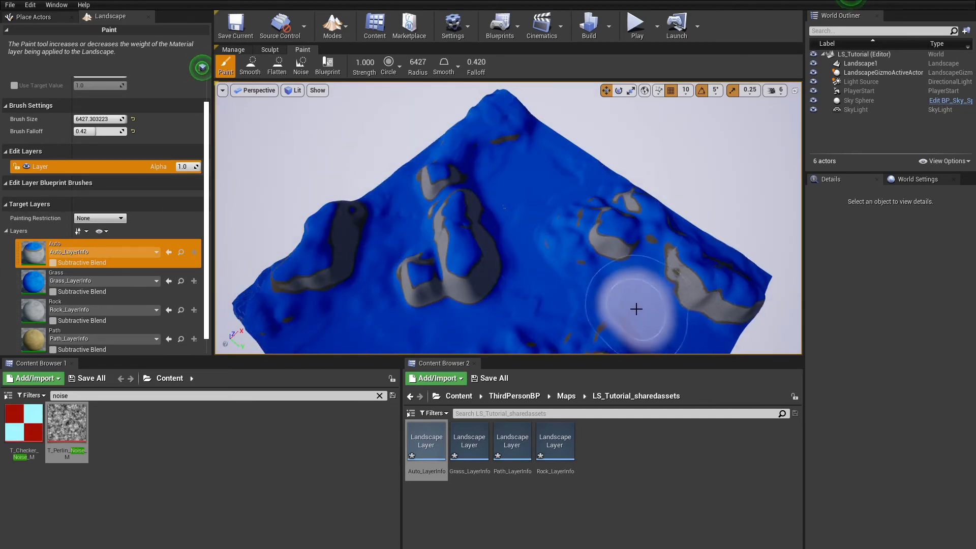
{"action": "mouse_move", "coordinate": [676, 327]}
{"action": "right_mouse_down"}
{"action": "mouse_move", "coordinate": [605, 323]}
{"action": "mouse_move", "coordinate": [662, 220]}
{"action": "right_mouse_up"}
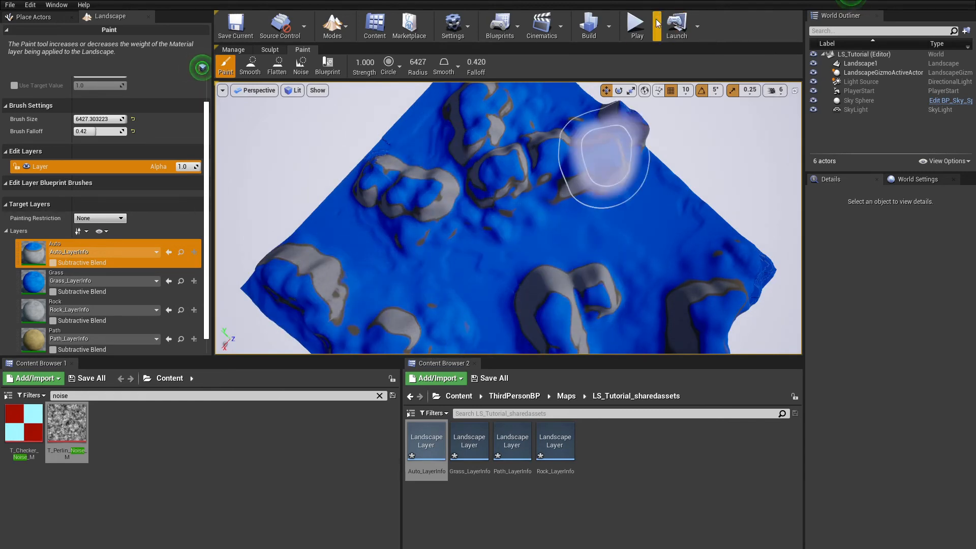
- Play the level twice and run across the terrain to examine the layer blending up close
{"action": "left_click", "coordinate": [636, 23]}
{"action": "key", "text": "w"}
{"action": "key", "text": "Escape"}
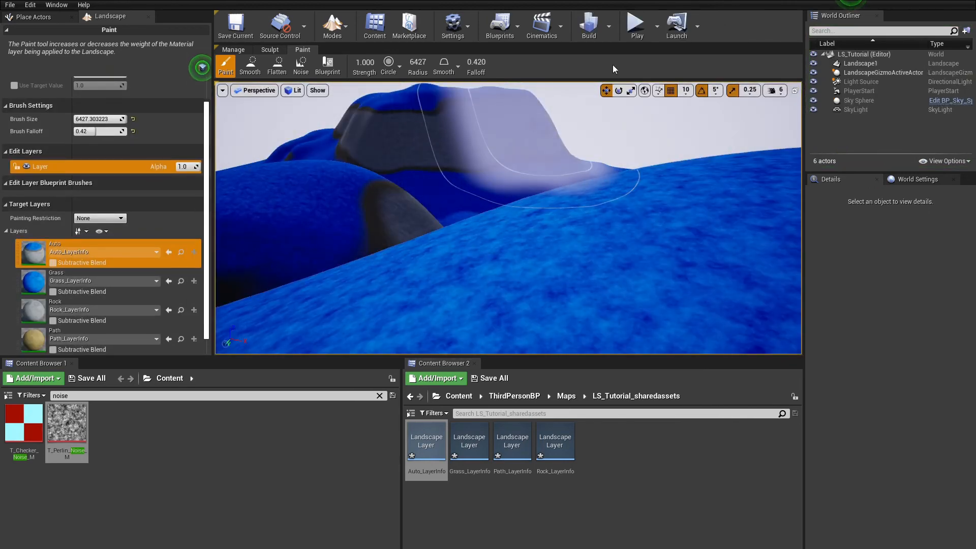
{"action": "left_click", "coordinate": [635, 23]}
{"action": "left_click", "coordinate": [601, 201]}
{"action": "key", "text": "w"}
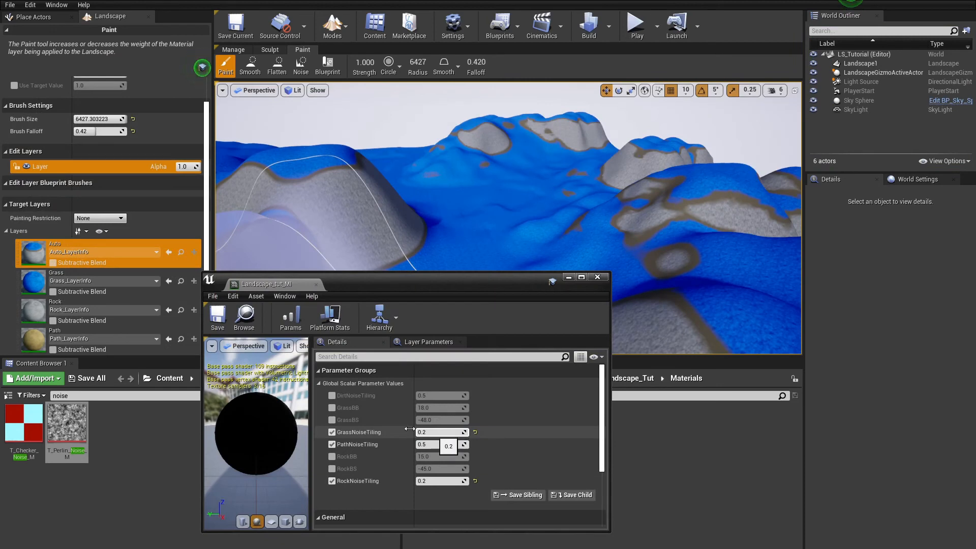
- In the landscape material instance, enable the GrassBB and GrassBS overrides and set them to 20 and -50
{"action": "left_click", "coordinate": [332, 420]}
{"action": "left_click", "coordinate": [332, 408]}
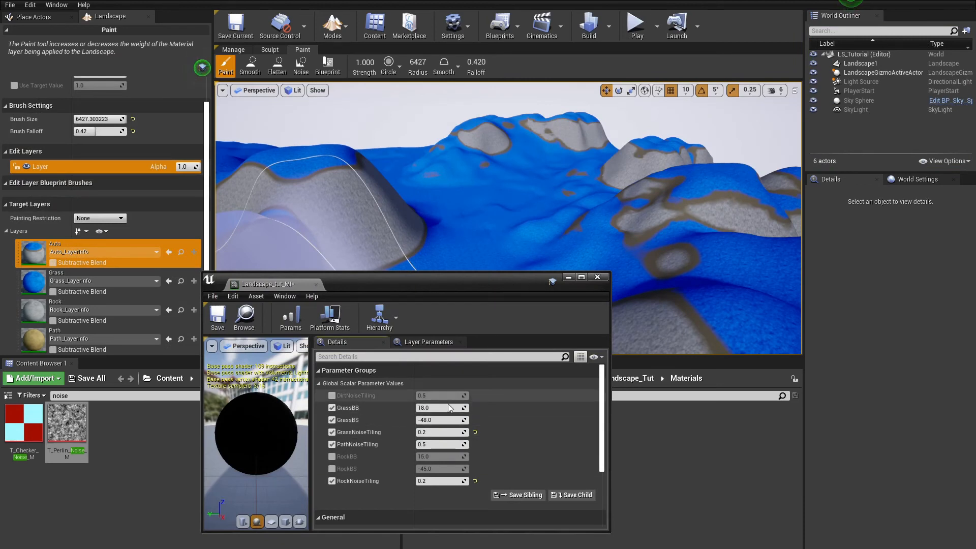
{"action": "left_click", "coordinate": [443, 408]}
{"action": "type", "text": "20"}
{"action": "key", "text": "Return"}
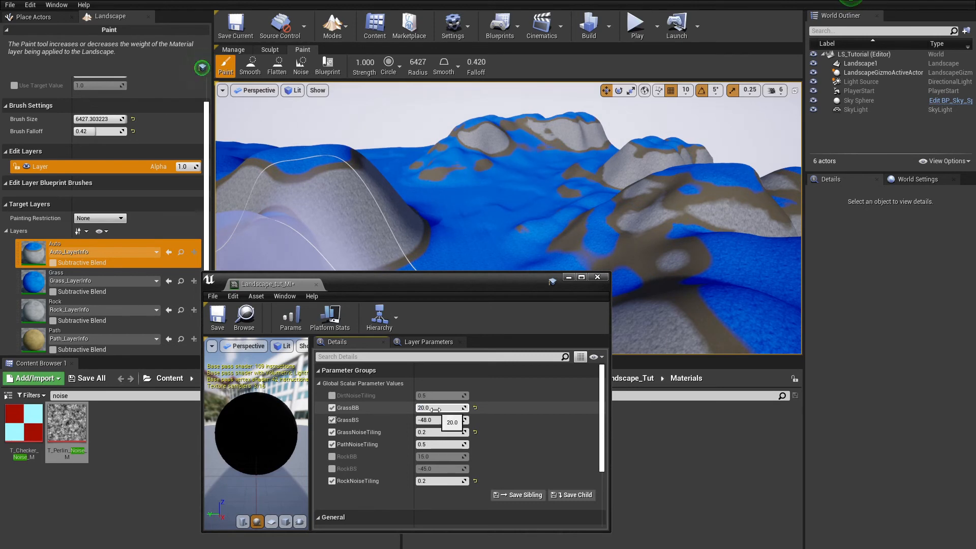
{"action": "left_click", "coordinate": [438, 420]}
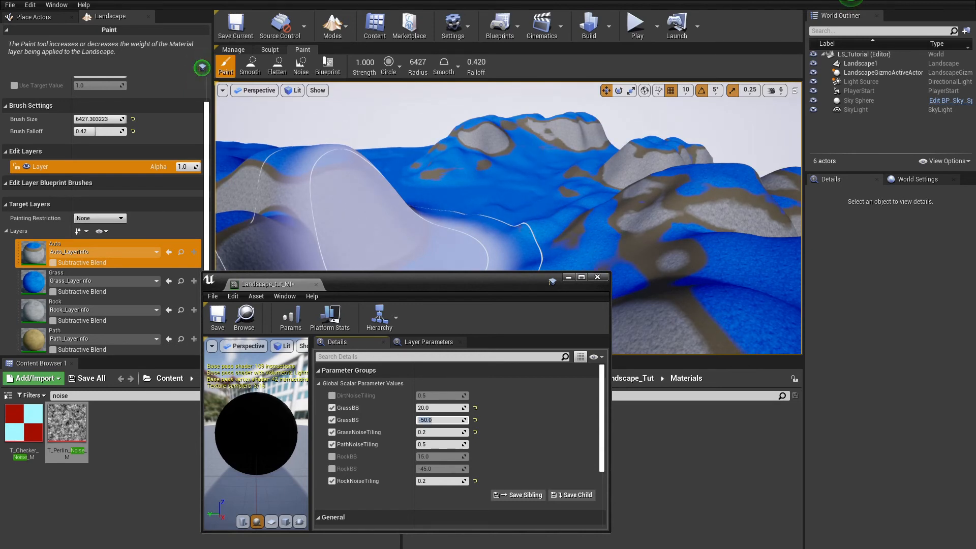
- Enable the RockBB and RockBS overrides and set them to 17 and -47
{"action": "left_click", "coordinate": [332, 456]}
{"action": "left_click", "coordinate": [332, 469]}
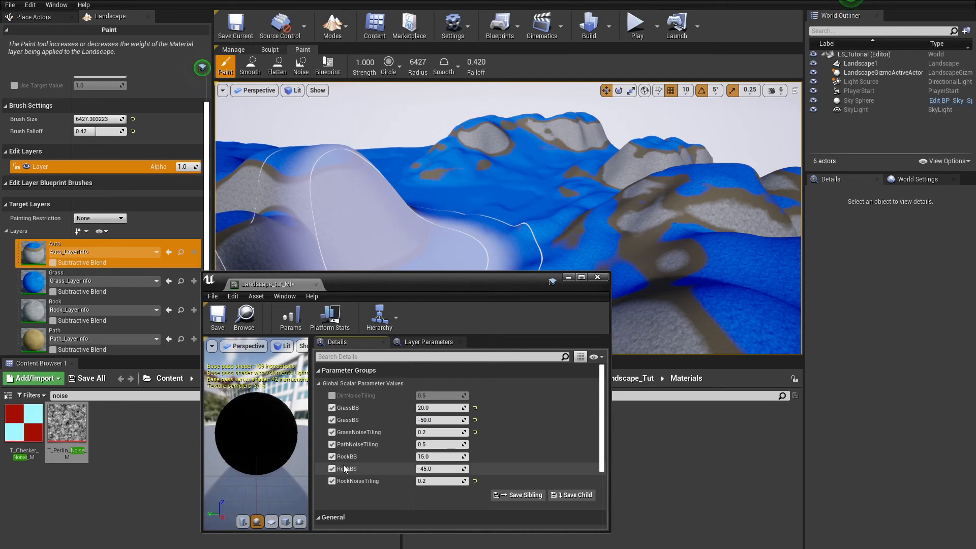
{"action": "left_click", "coordinate": [446, 458]}
{"action": "type", "text": "1"}
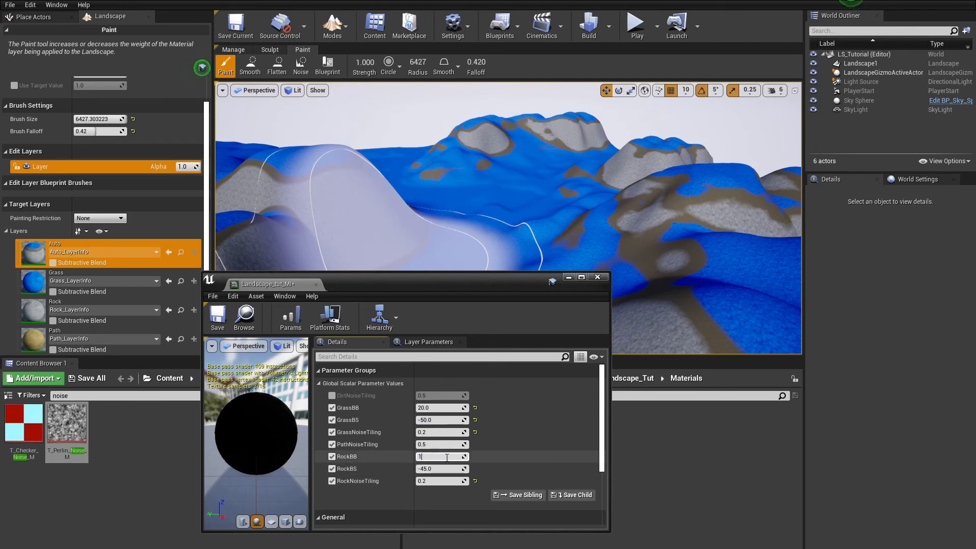
{"action": "type", "text": "7"}
{"action": "key", "text": "Return"}
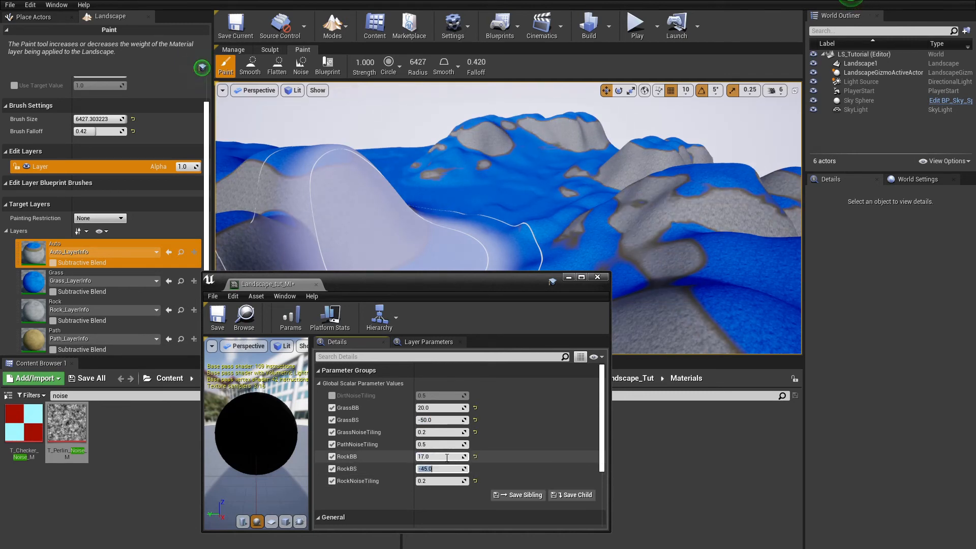
{"action": "type", "text": "-47"}
{"action": "key", "text": "Return"}
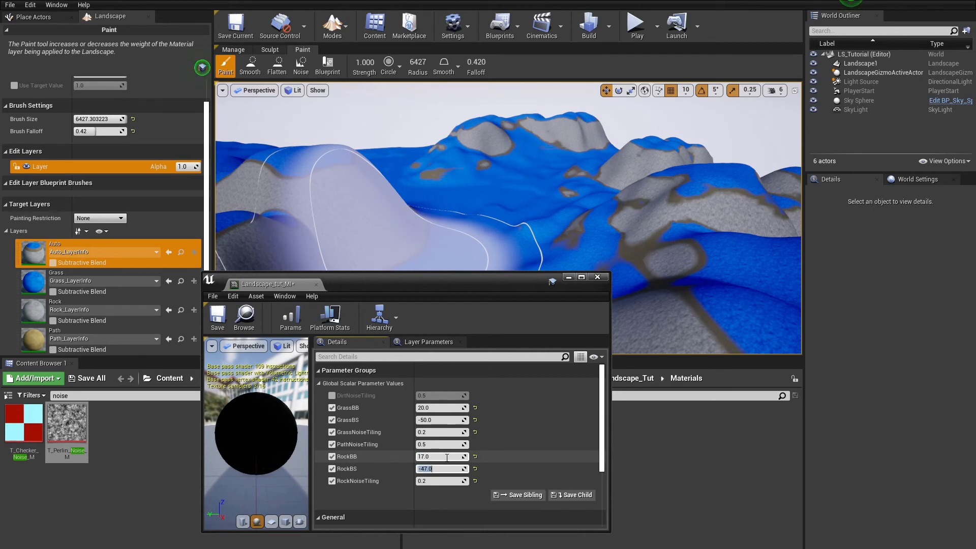
- Change RockBB to 19 and RockBS to -49
{"action": "left_click", "coordinate": [440, 456]}
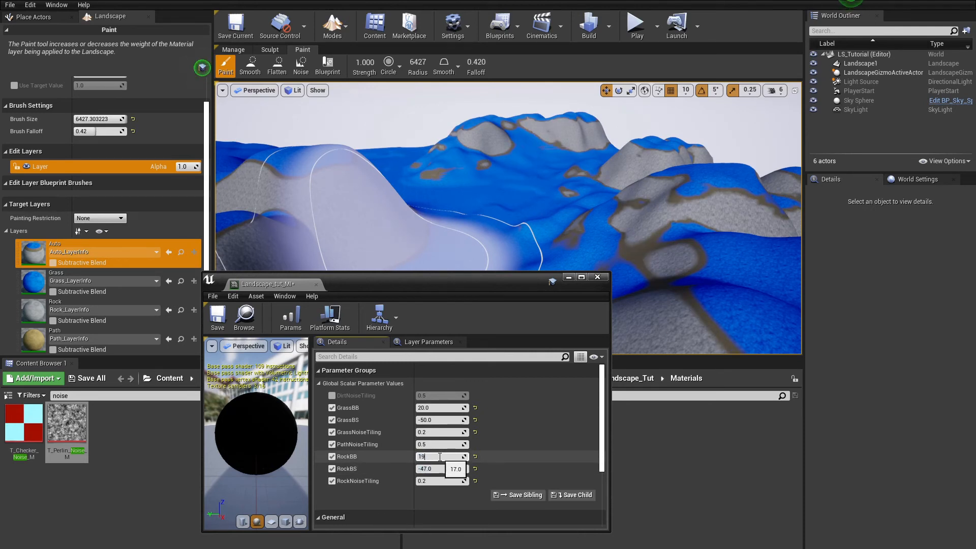
{"action": "type", "text": "19"}
{"action": "key", "text": "Return"}
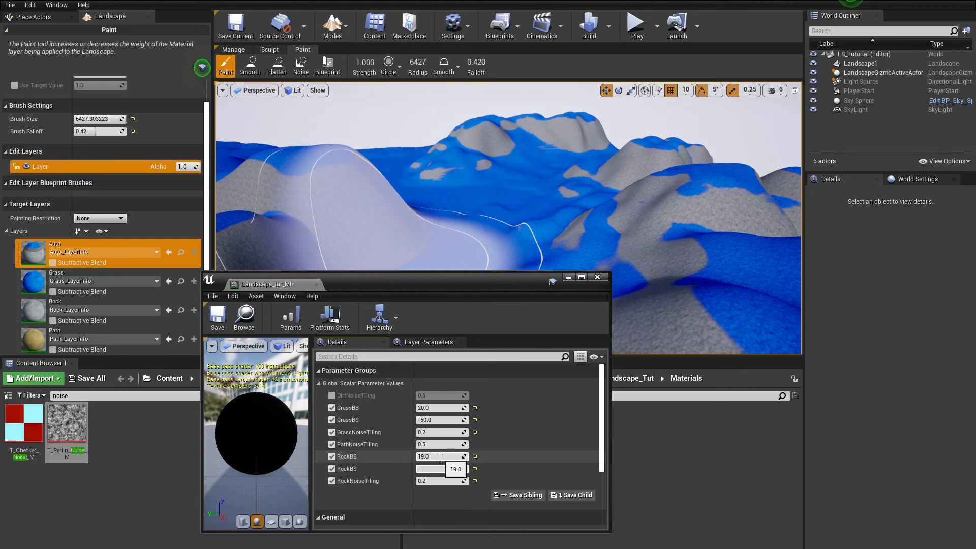
{"action": "type", "text": "-49"}
{"action": "key", "text": "Return"}
- Lower GrassBB to about 18.95 and RockBB to about 14.23 while watching the blend on the hills
{"action": "mouse_move", "coordinate": [671, 244]}
{"action": "right_mouse_down"}
{"action": "mouse_move", "coordinate": [671, 275]}
{"action": "mouse_move", "coordinate": [686, 239]}
{"action": "mouse_move", "coordinate": [727, 234]}
{"action": "mouse_move", "coordinate": [639, 290]}
{"action": "right_mouse_up"}
{"action": "left_click_drag", "start_coordinate": [439, 410], "coordinate": [443, 410]}
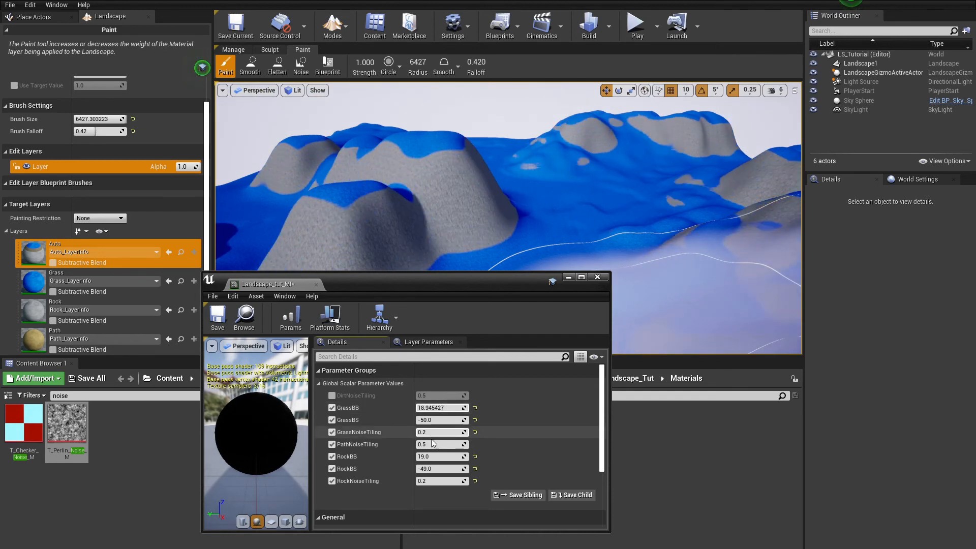
{"action": "left_click_drag", "start_coordinate": [435, 456], "coordinate": [425, 458]}
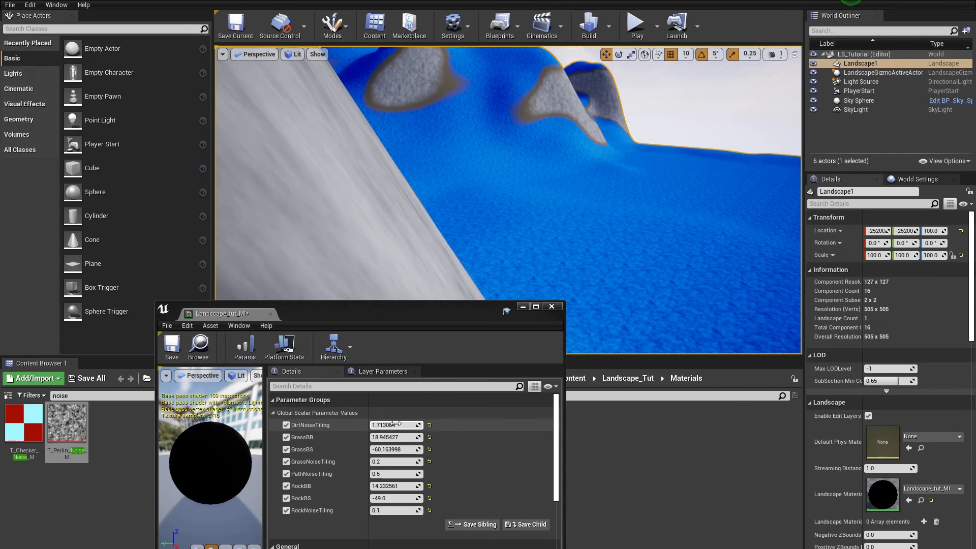
- Set DirtNoiseTiling to 0.2, GrassBS to -60 and GrassBB to 19 in the material instance
{"action": "left_click", "coordinate": [396, 424]}
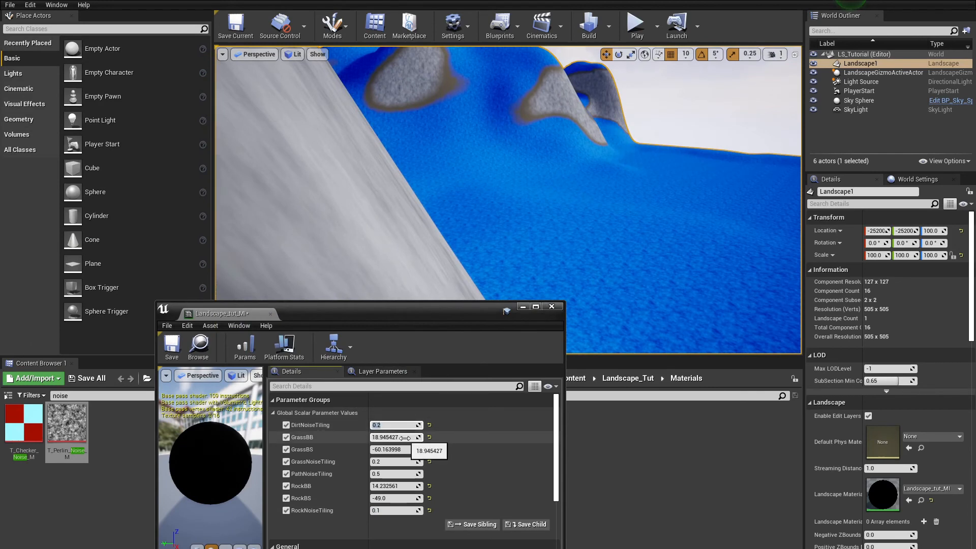
{"action": "left_click", "coordinate": [389, 447]}
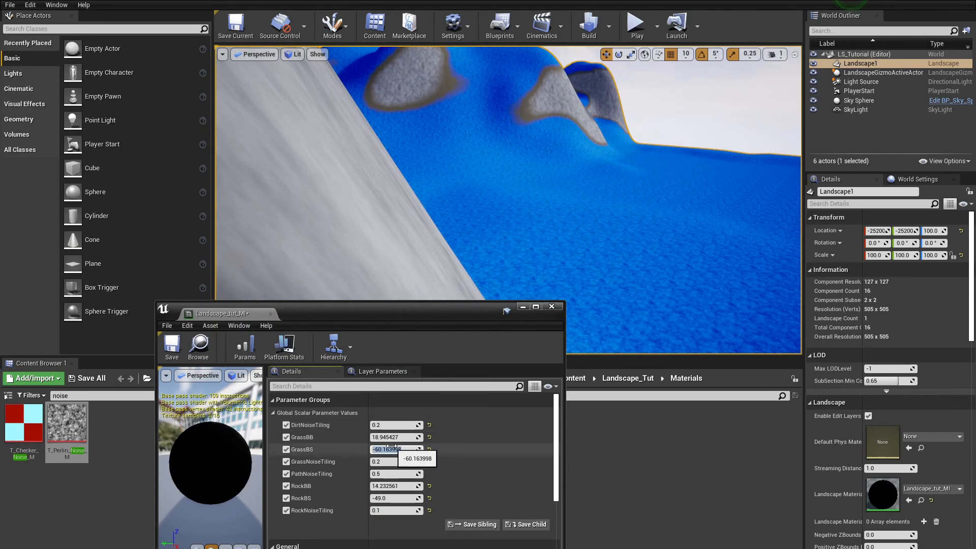
{"action": "type", "text": "-60"}
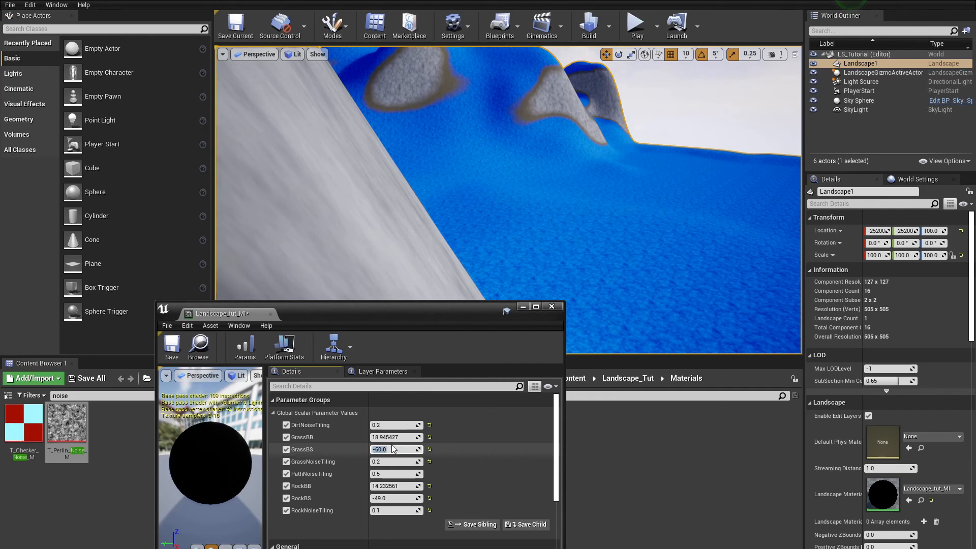
{"action": "left_click", "coordinate": [391, 437]}
{"action": "type", "text": "19"}
{"action": "key", "text": "Return"}
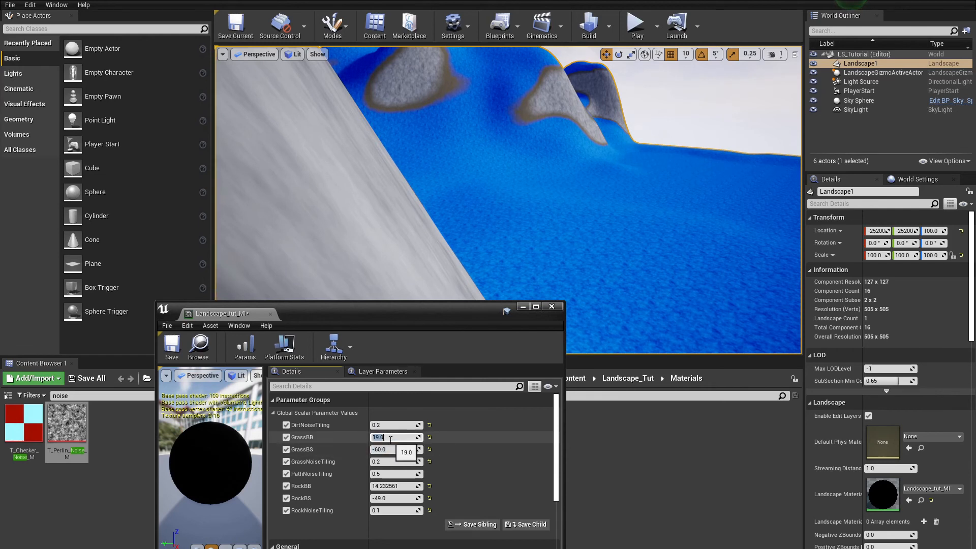
- Try a RockBB value of 15 and settle on 14
{"action": "left_click", "coordinate": [389, 486]}
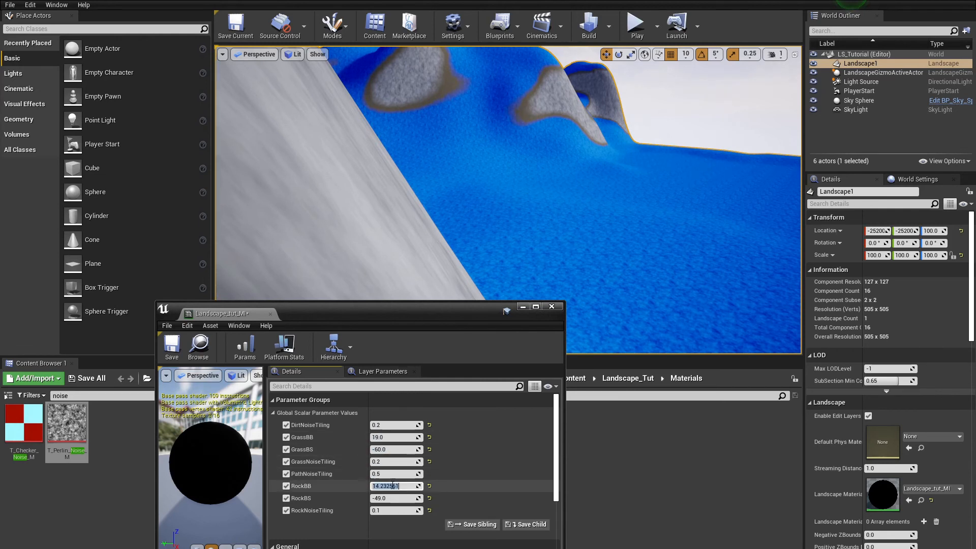
{"action": "type", "text": "15"}
{"action": "key", "text": "Return"}
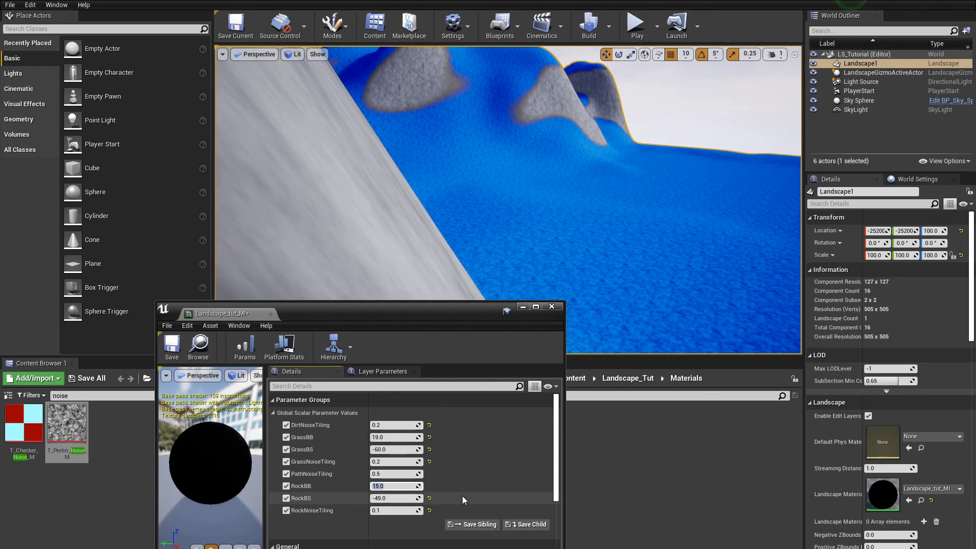
{"action": "type", "text": "14"}
{"action": "key", "text": "Return"}
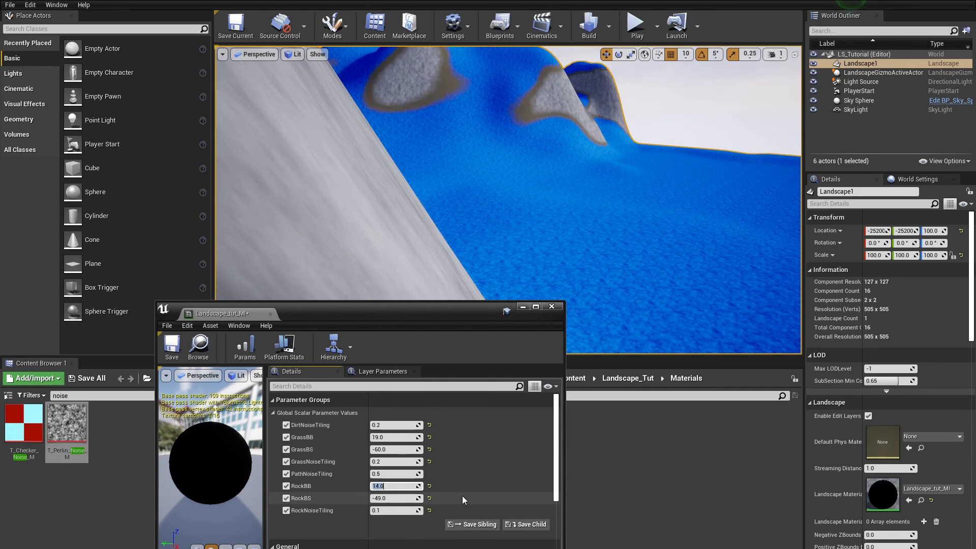
- Set GrassNoiseTiling to 0.1, and save and close the material instance
{"action": "left_click", "coordinate": [385, 513]}
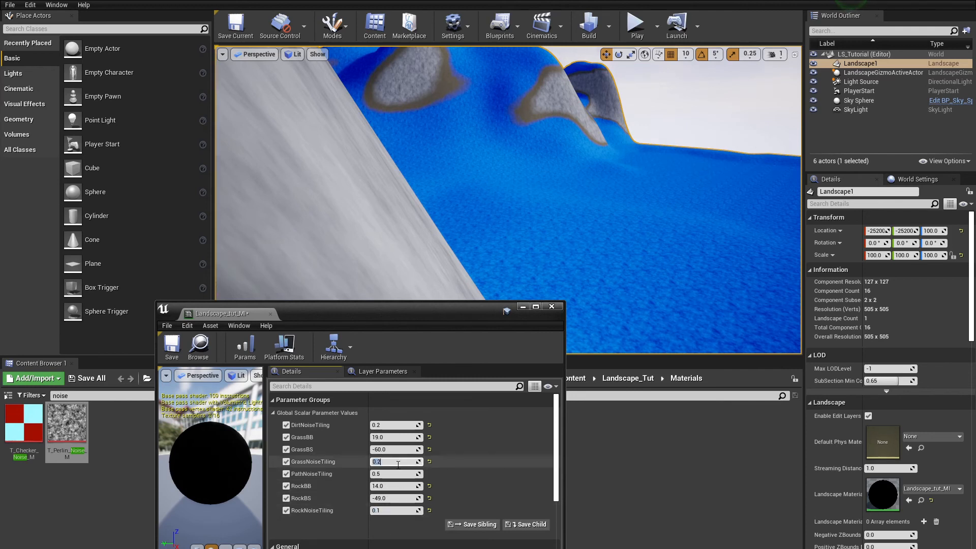
{"action": "key", "text": "Return"}
{"action": "left_click", "coordinate": [172, 346]}
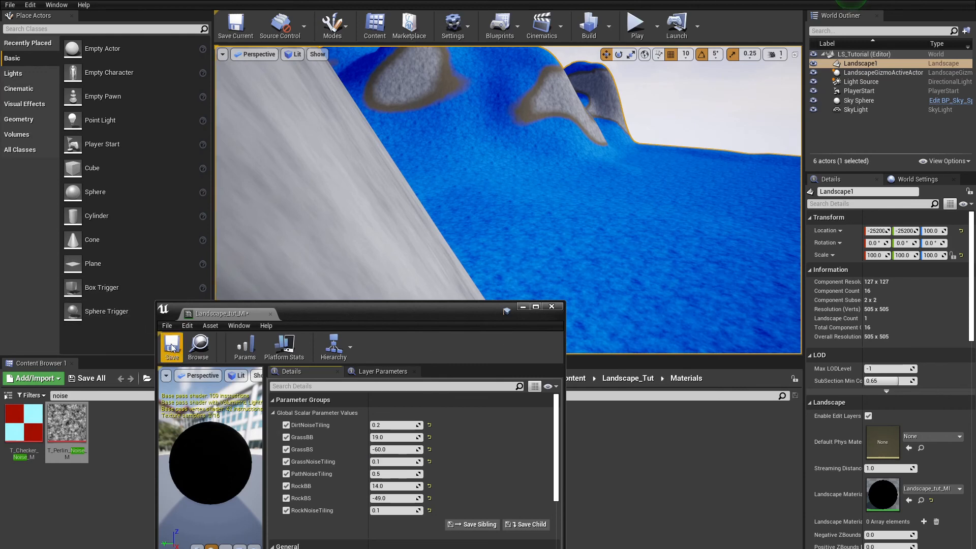
{"action": "left_click", "coordinate": [270, 314]}
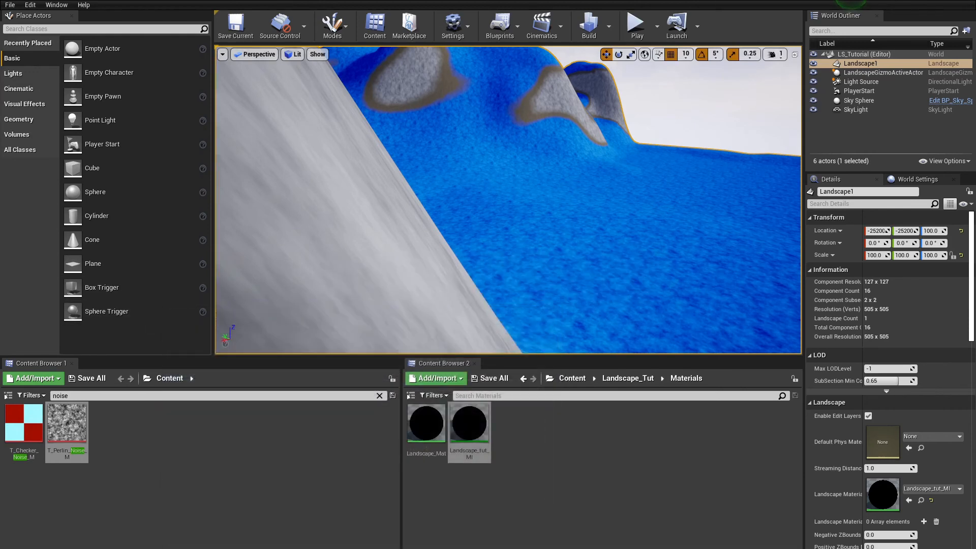
- Play-test the level in the editor, walk the character forward across the landscape, and end the play session
{"action": "left_click", "coordinate": [637, 25]}
{"action": "left_click", "coordinate": [636, 62]}
{"action": "key", "text": "w"}
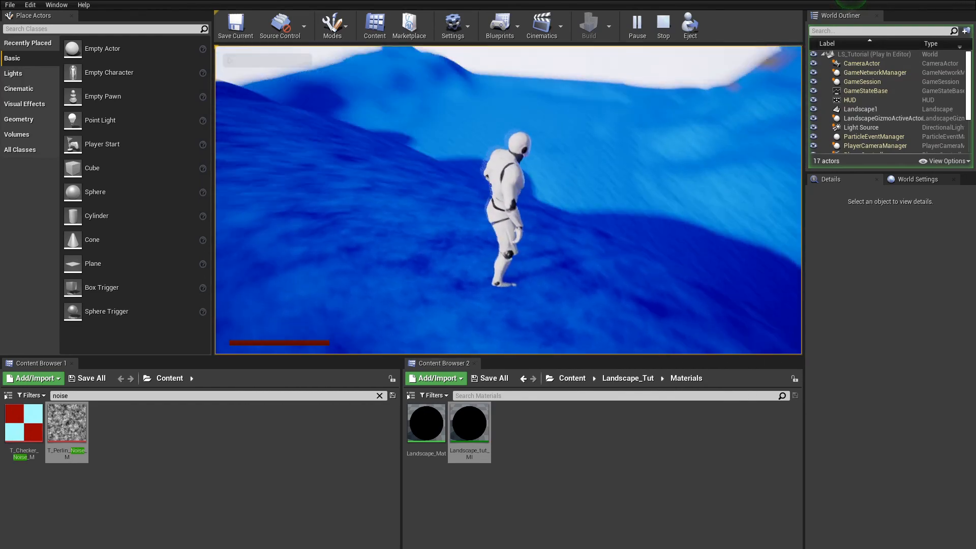
{"action": "key", "text": "Escape"}
- In Landscape mode, paint a winding trail with the Path layer across the valley using a brush size of about 494
{"action": "left_click", "coordinate": [346, 21]}
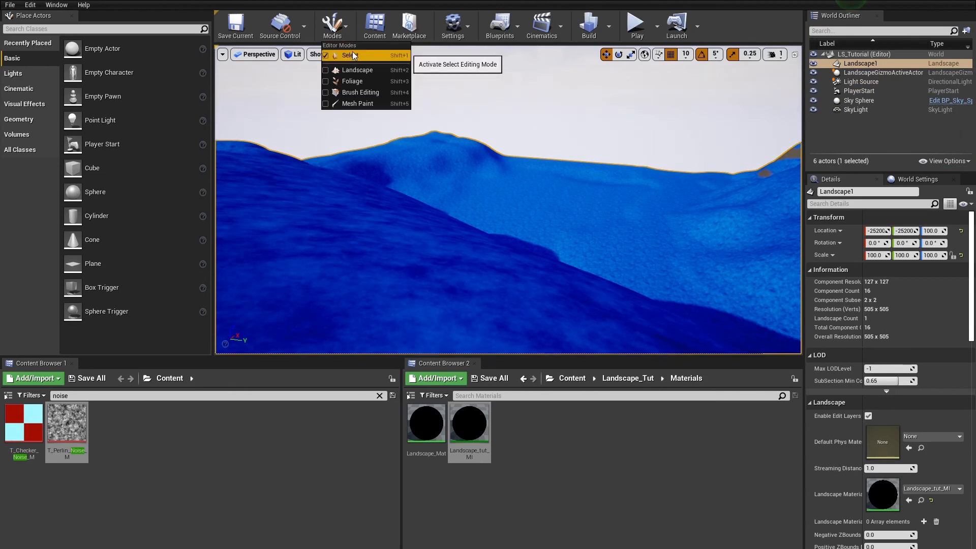
{"action": "left_click", "coordinate": [351, 68]}
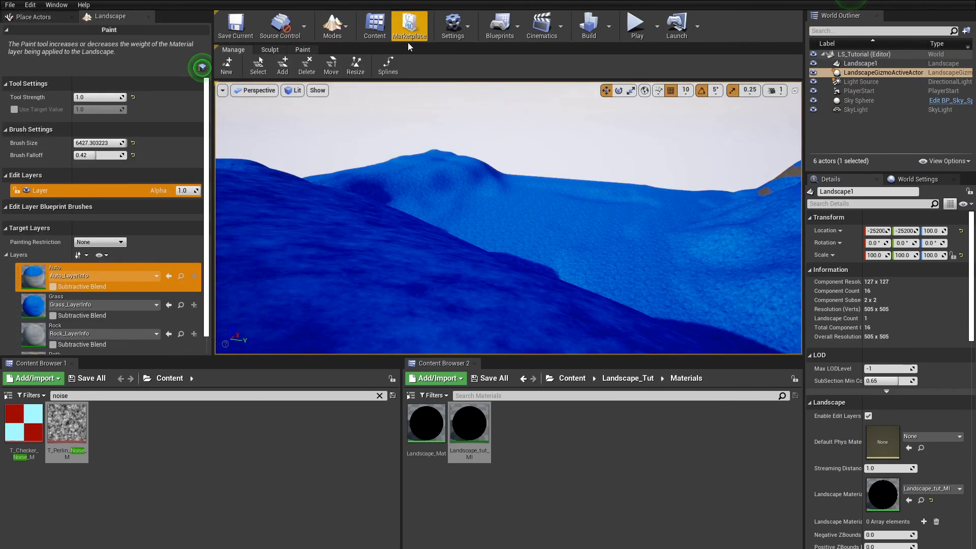
{"action": "left_click", "coordinate": [304, 50]}
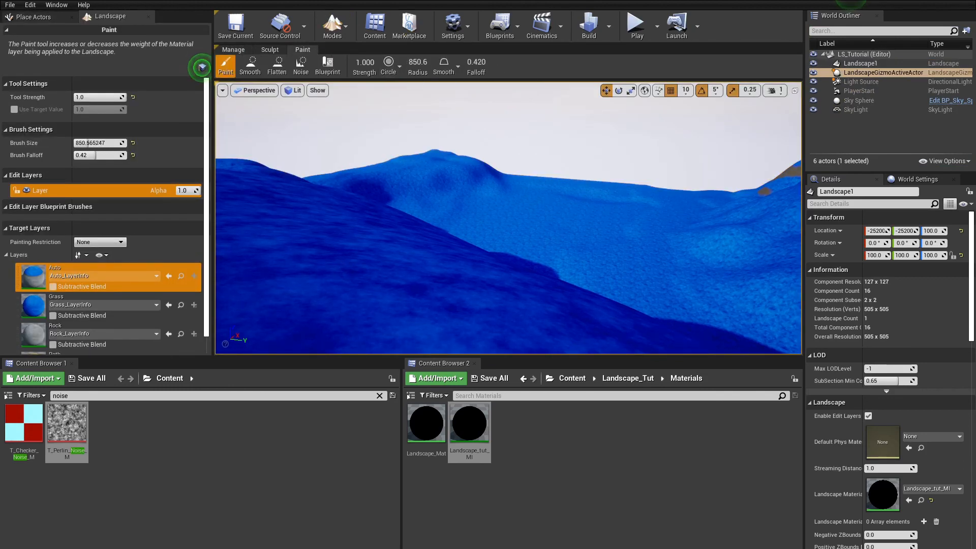
{"action": "scroll", "coordinate": [41, 316], "scroll_direction": "down", "scroll_amount": 1}
{"action": "left_click", "coordinate": [30, 344]}
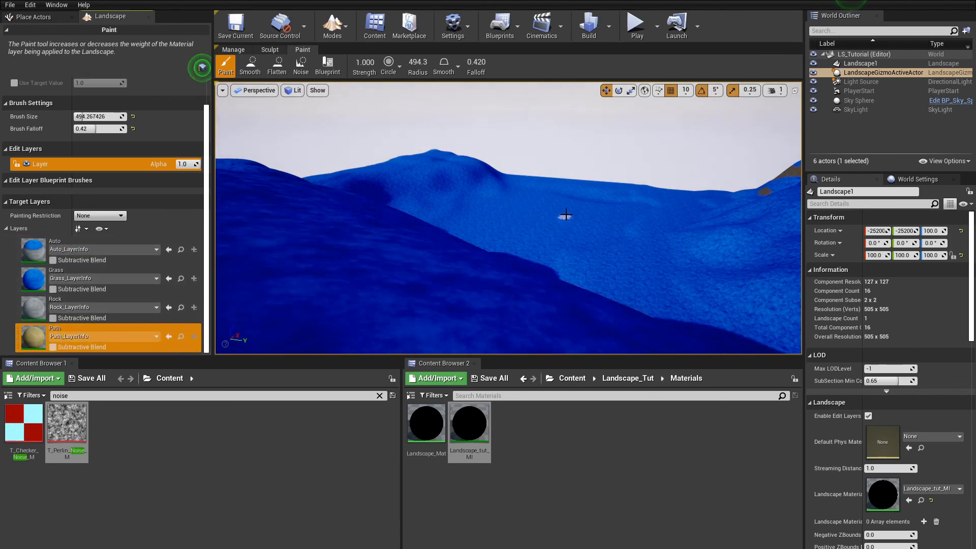
{"action": "left_click_drag", "start_coordinate": [562, 215], "coordinate": [591, 252]}
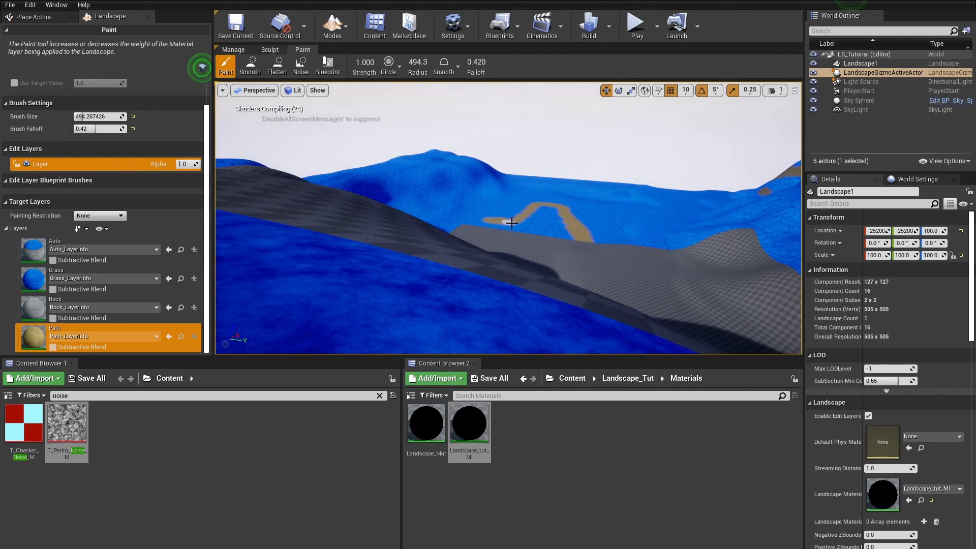
- Smooth the raised grass terrain between the rocky ledge and the dirt path with the Smooth sculpting brush
{"action": "mouse_move", "coordinate": [562, 245]}
{"action": "right_mouse_down"}
{"action": "mouse_move", "coordinate": [712, 249]}
{"action": "mouse_move", "coordinate": [706, 168]}
{"action": "mouse_move", "coordinate": [670, 169]}
{"action": "right_mouse_up"}
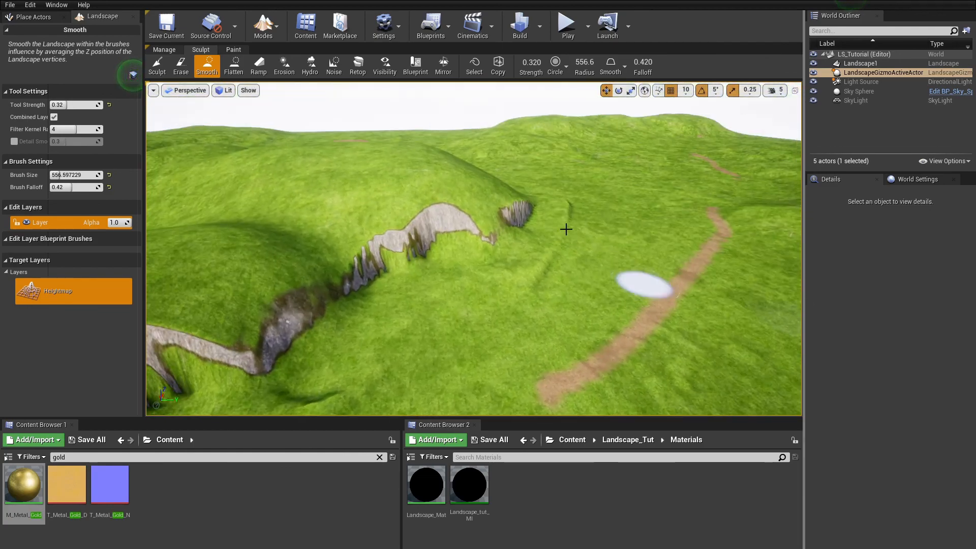
{"action": "mouse_move", "coordinate": [566, 229]}
{"action": "left_mouse_down"}
{"action": "mouse_move", "coordinate": [566, 212]}
{"action": "mouse_move", "coordinate": [514, 217]}
{"action": "mouse_move", "coordinate": [547, 204]}
{"action": "left_mouse_up"}
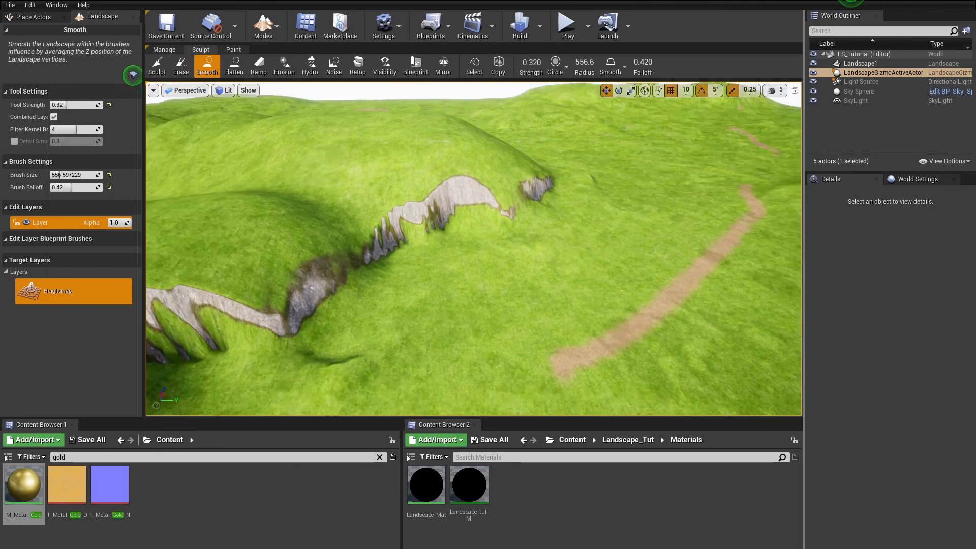